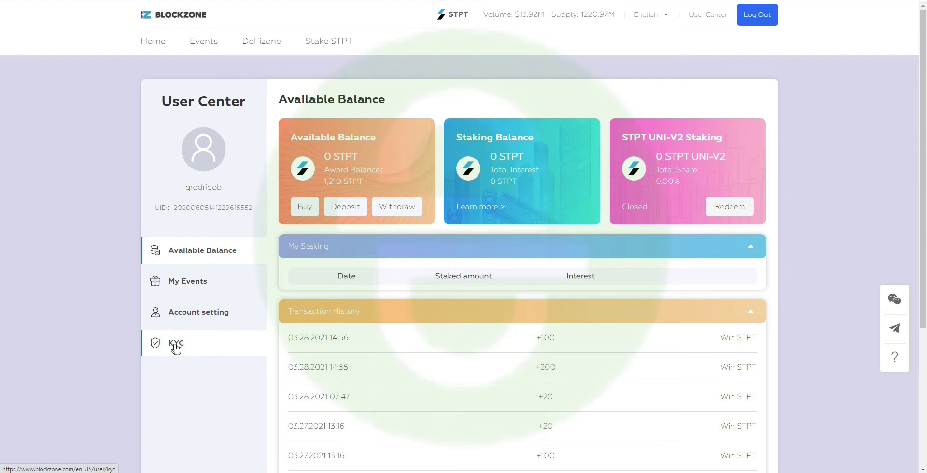
- Highlight the KYC approval message on BlockZone's KYC page
drag(431, 214, 633, 211)
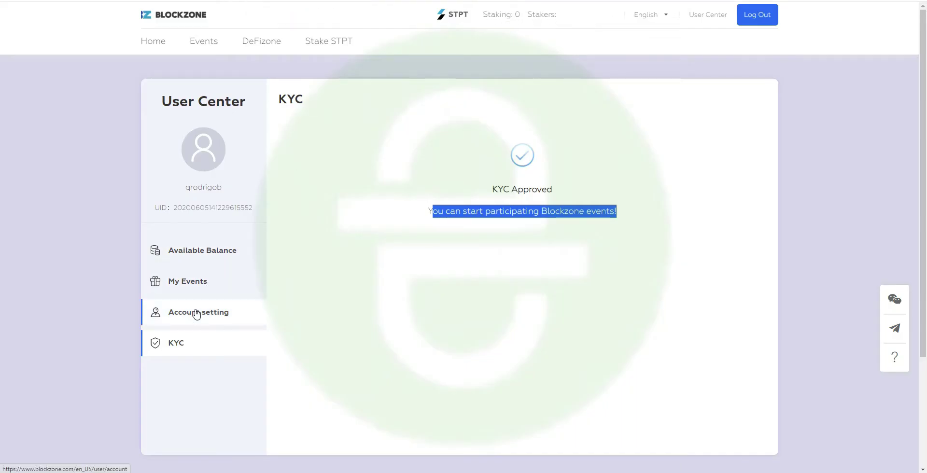
- Open BlockZone's Account setting page, showing English as the language and Brazil as the country
click(194, 312)
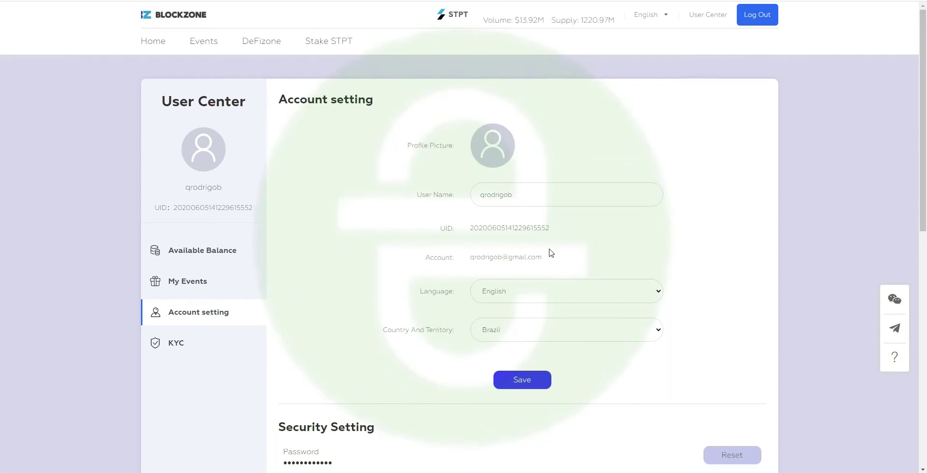
- Open the Language dropdown and close it, leaving the language unchanged
click(494, 291)
click(405, 175)
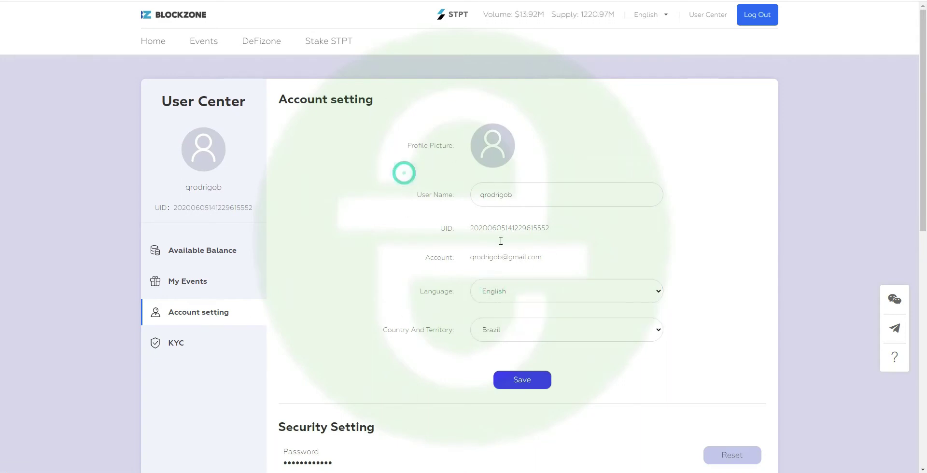
click(501, 290)
click(385, 270)
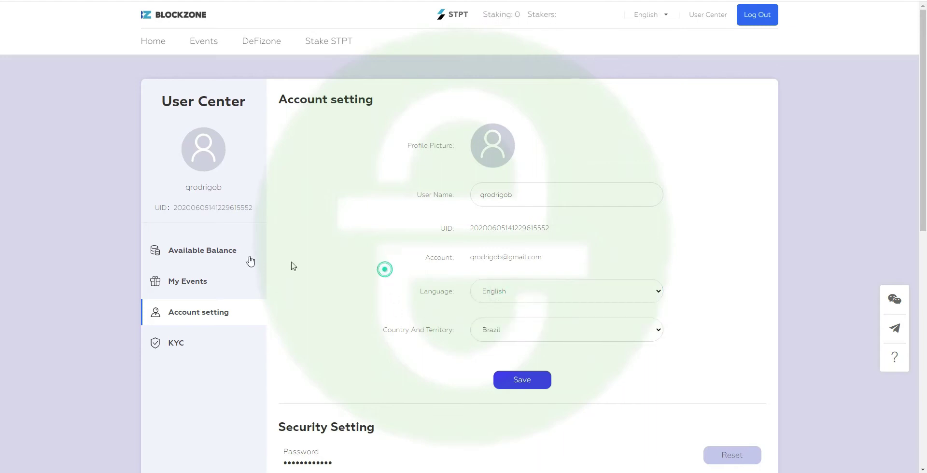
- Open Available Balance and highlight the 1,210 STPT award balance
click(191, 253)
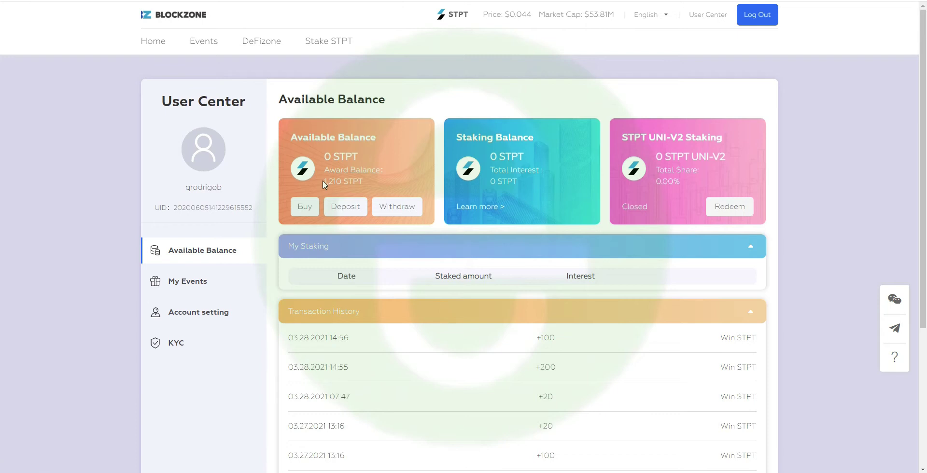
drag(334, 181, 346, 180)
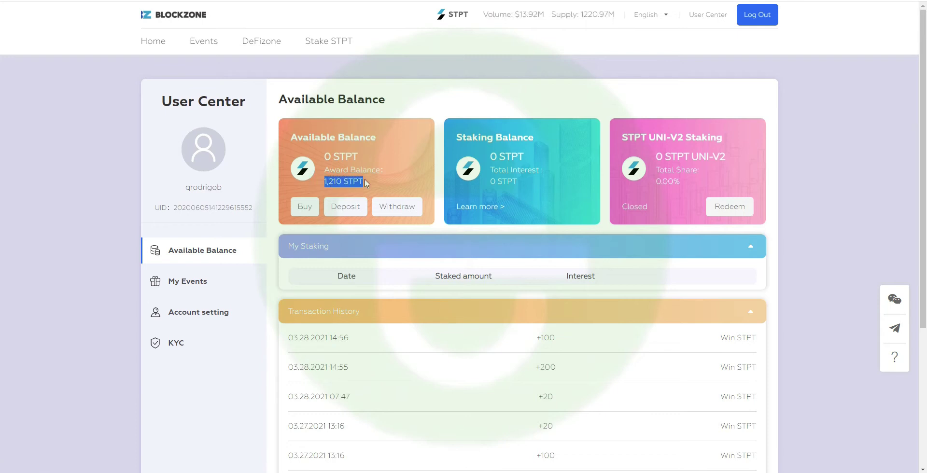
drag(344, 181, 409, 184)
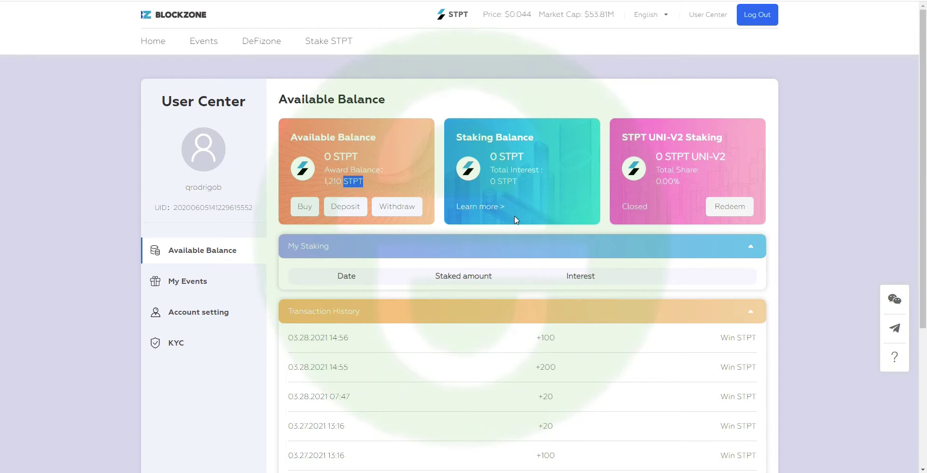
scroll(563, 292, down, 2)
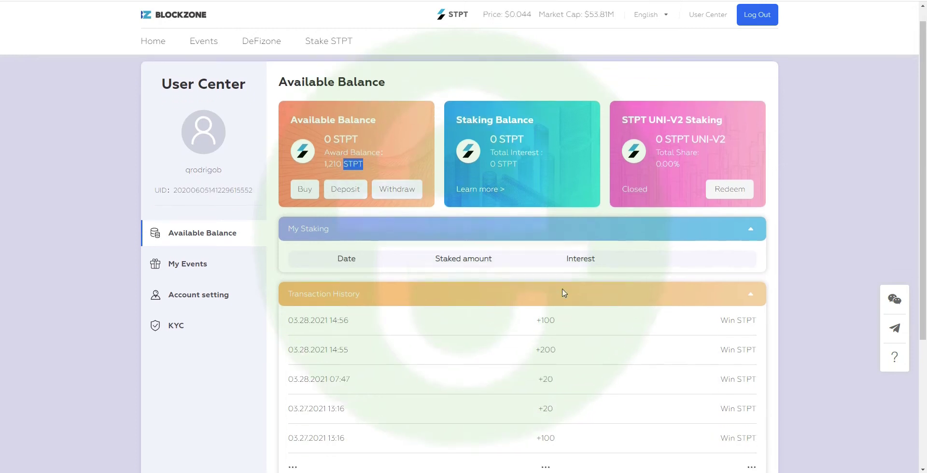
click(548, 389)
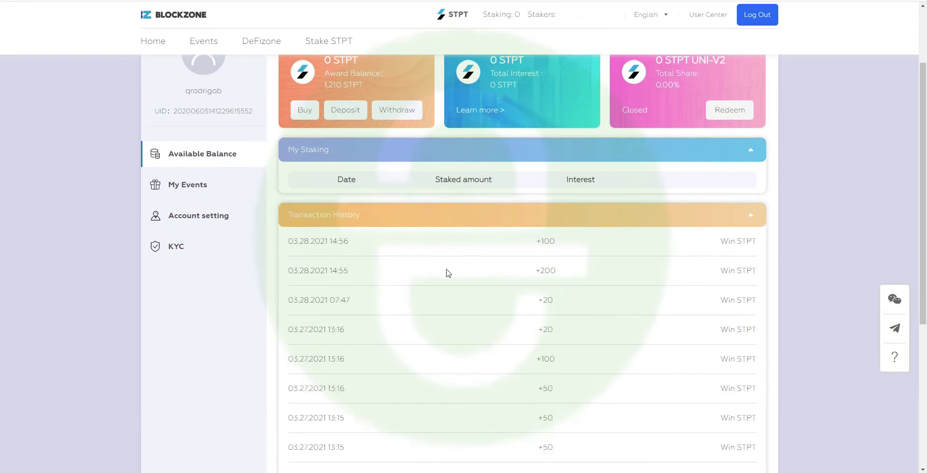
key(alt+Tab)
- In the My YouTube Playlist sheet, select the Finalizado entries A164:A184
click(115, 282)
scroll(114, 285, down, 3)
scroll(114, 285, down, 20)
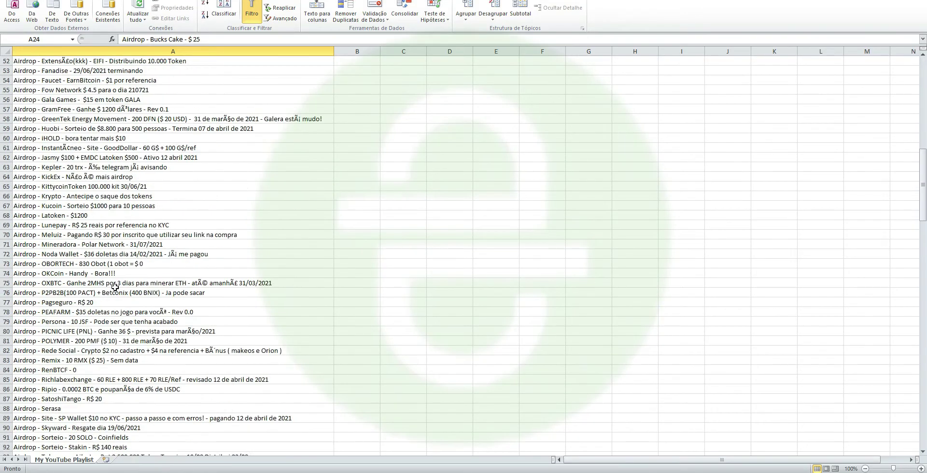
scroll(114, 288, down, 18)
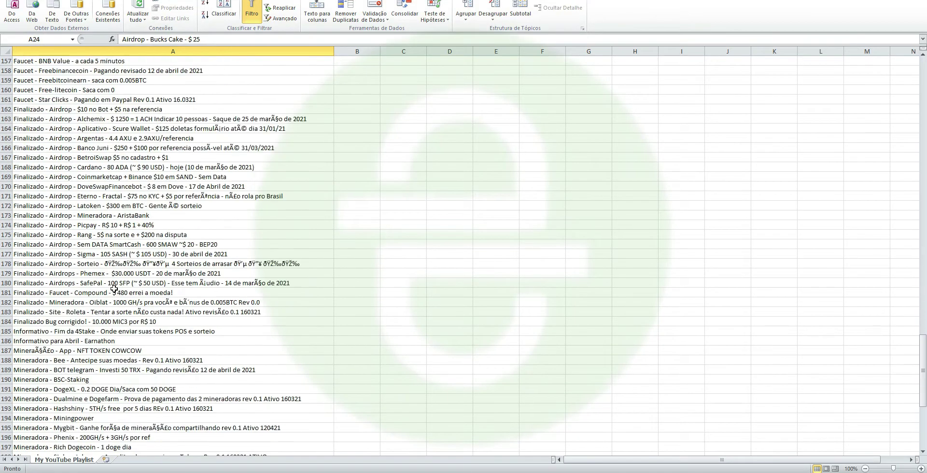
drag(66, 126, 57, 323)
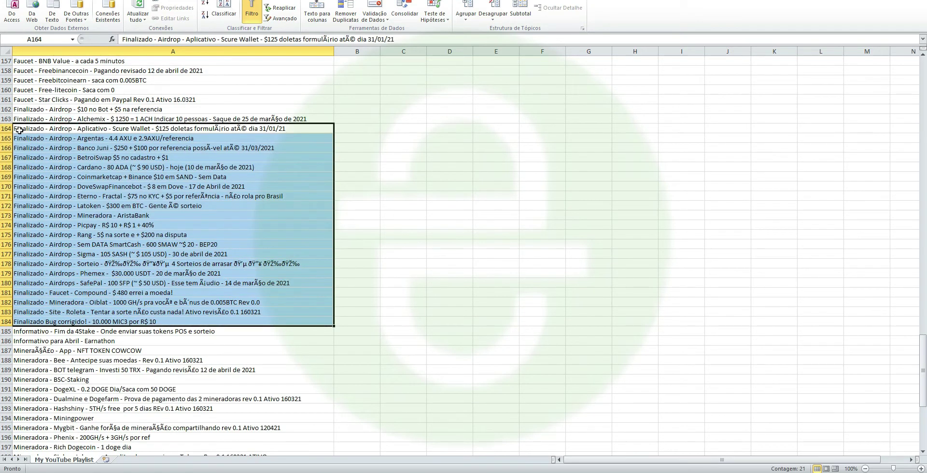
- Scroll back up and select the BlockZone airdrop entry in cell A19
scroll(131, 242, down, 12)
scroll(135, 231, up, 7)
scroll(135, 231, up, 20)
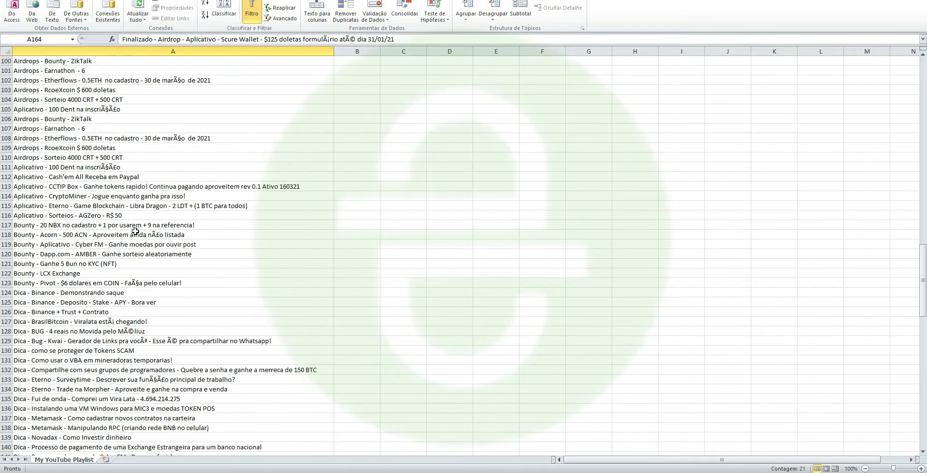
scroll(135, 231, up, 20)
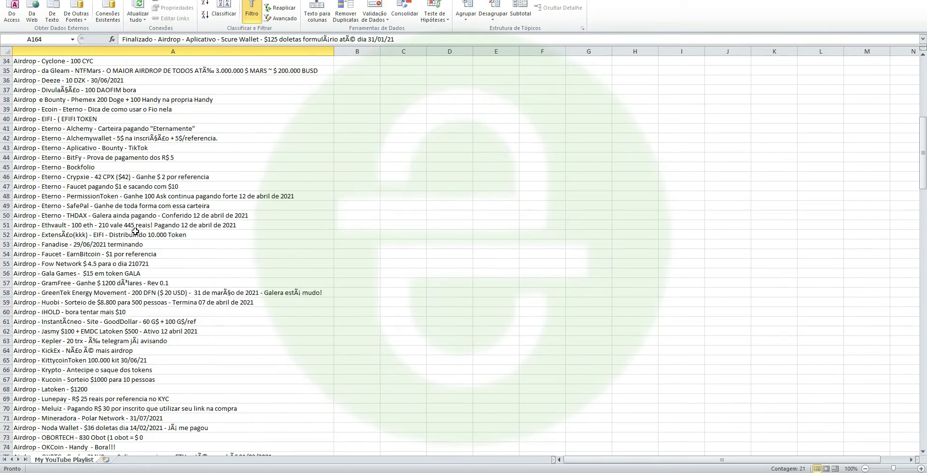
scroll(134, 201, up, 1)
click(110, 120)
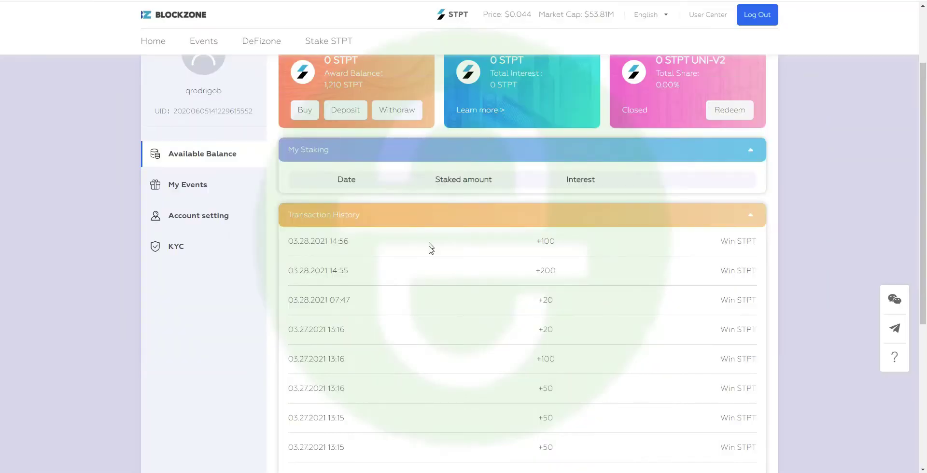
scroll(429, 248, down, 5)
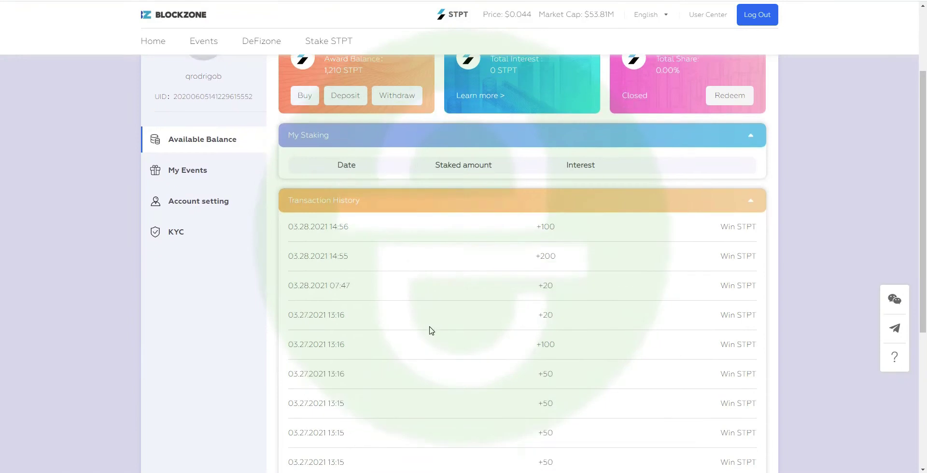
- Review the STPT history, clear the calculator's 278,3 result, and highlight STPT's price in reais
scroll(397, 248, up, 4)
scroll(419, 430, down, 2)
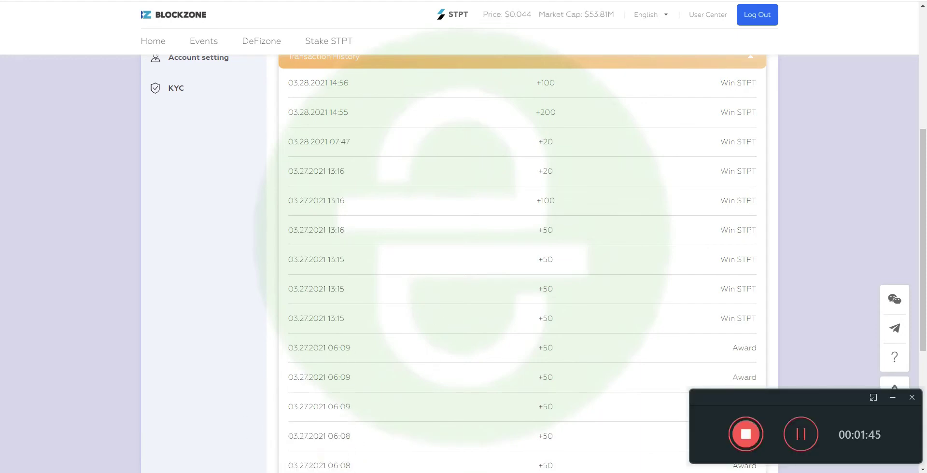
key(alt+Tab)
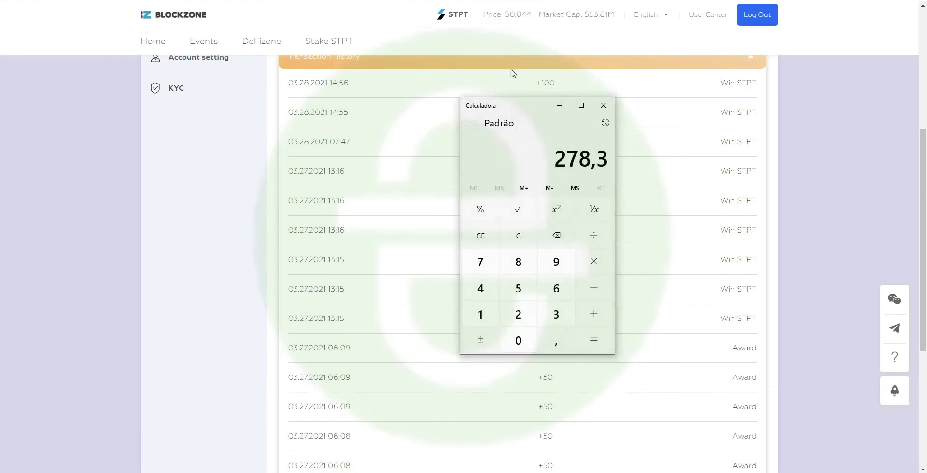
key(Escape)
key(alt+Tab)
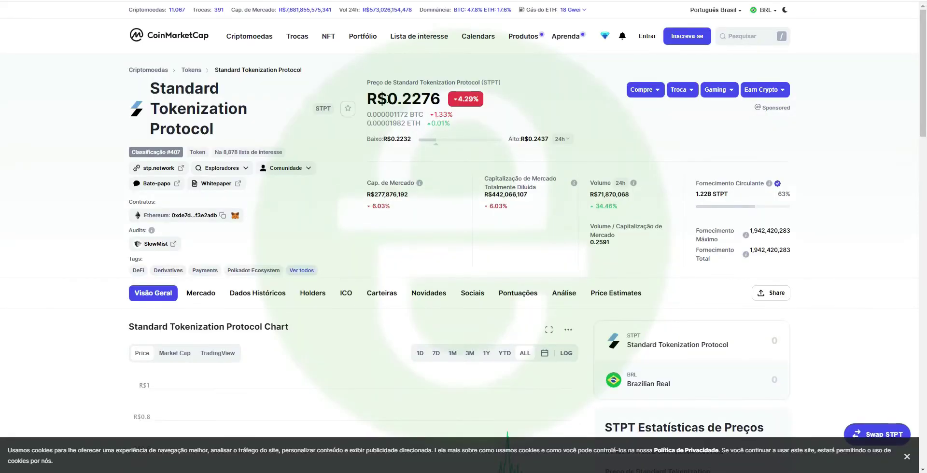
drag(387, 100, 439, 98)
- Scroll CoinMarketCap's STPT page down to the all-time price chart
scroll(434, 313, down, 5)
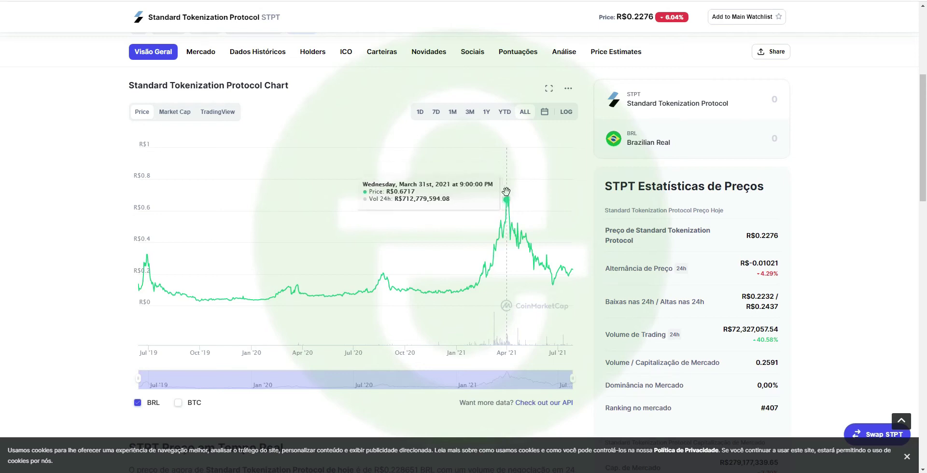
- Multiply the R$0.2276 STPT price by 1,210 in Calculator, giving 275,396
scroll(271, 182, up, 5)
double_click(420, 100)
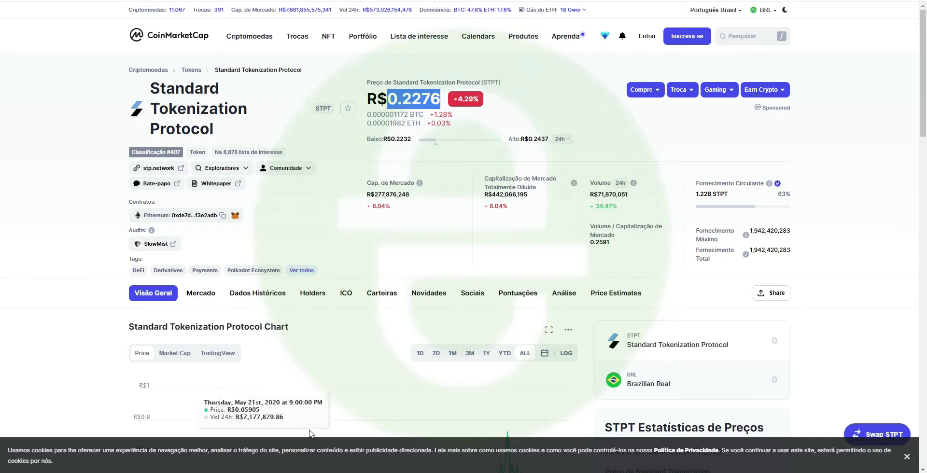
key(XF86Calculator)
text(0,22761210)
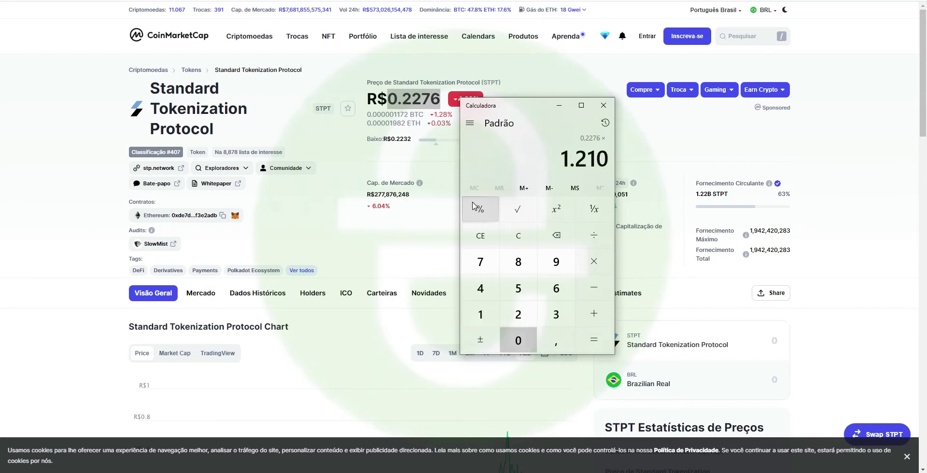
key(Return)
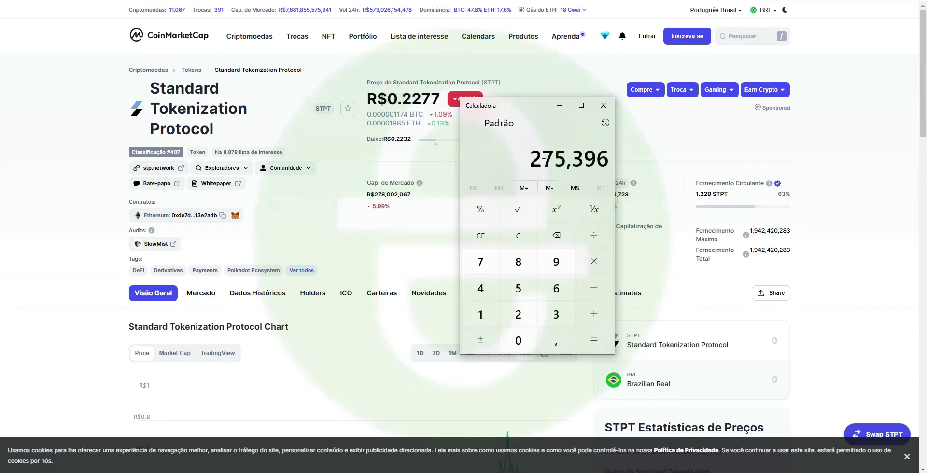
drag(531, 158, 584, 158)
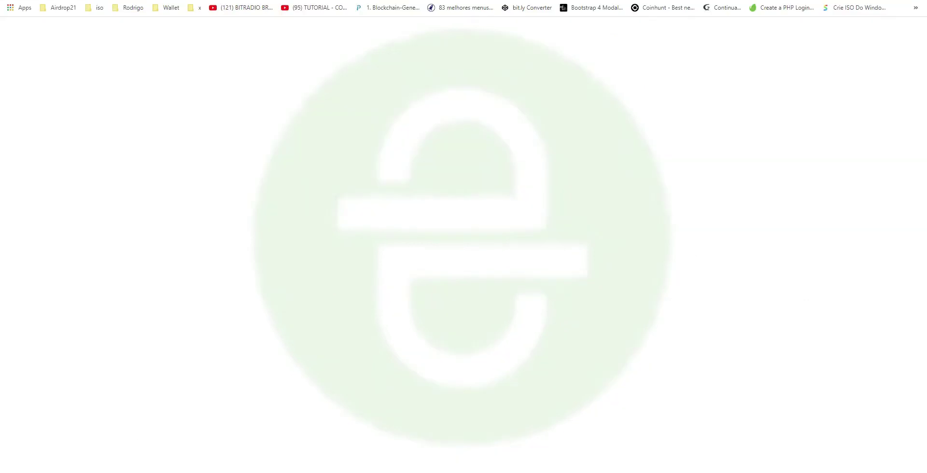
- Search Binance's spot wallet for STPT and start its deposit
text(bin)
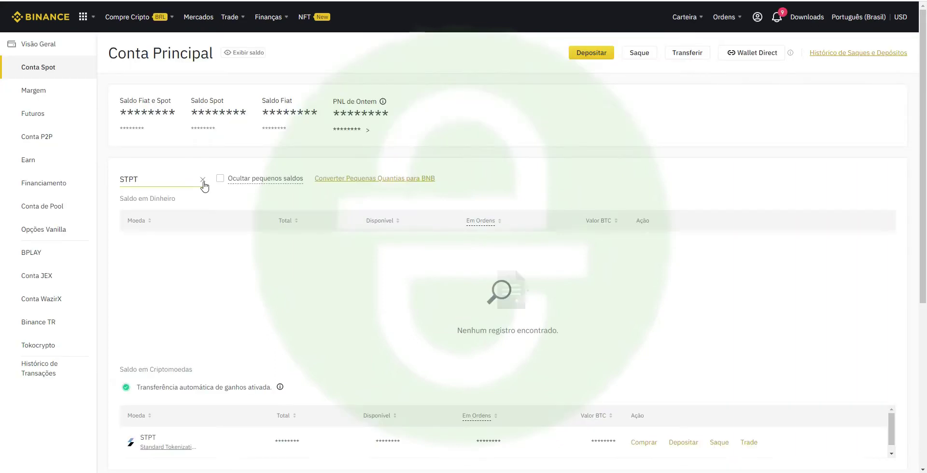
click(203, 181)
click(171, 180)
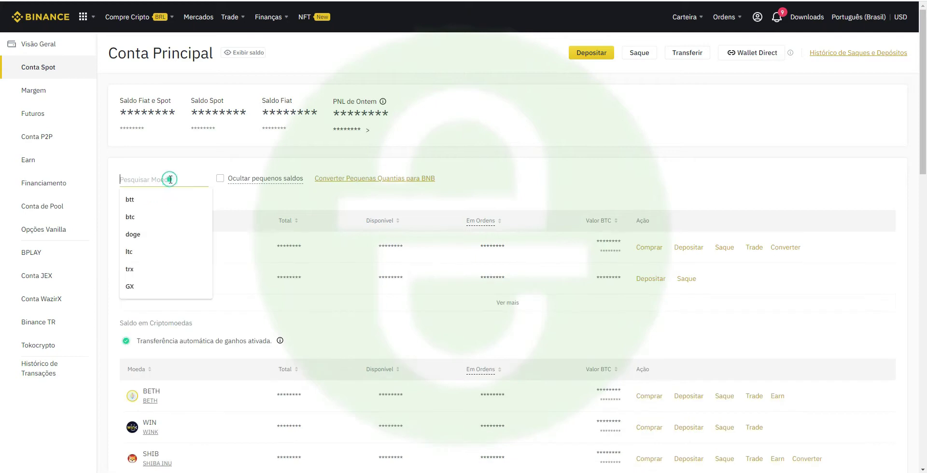
text(stpt)
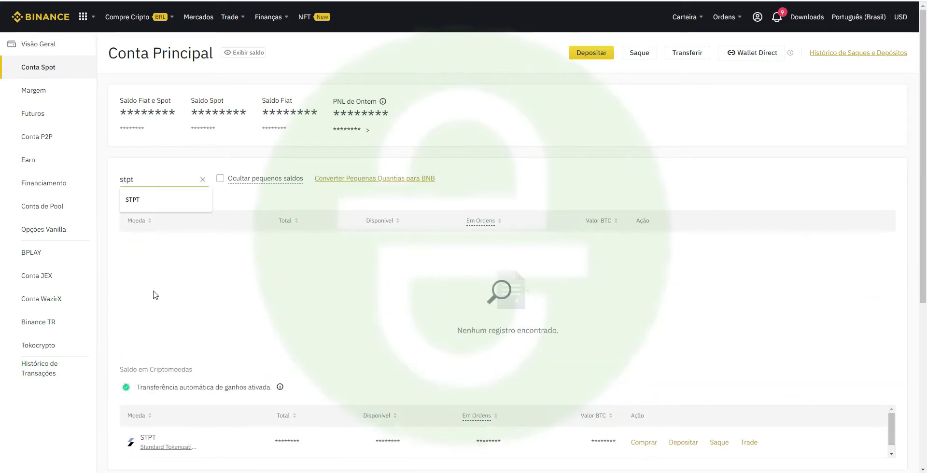
scroll(178, 375, down, 4)
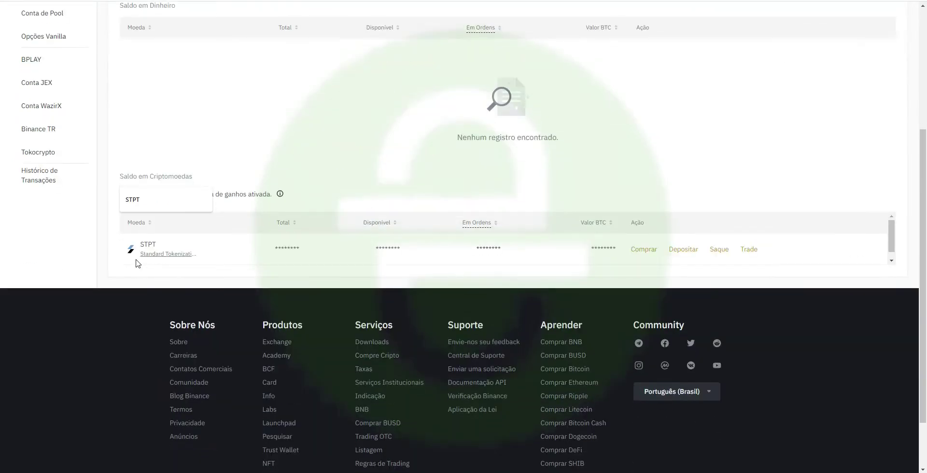
click(678, 251)
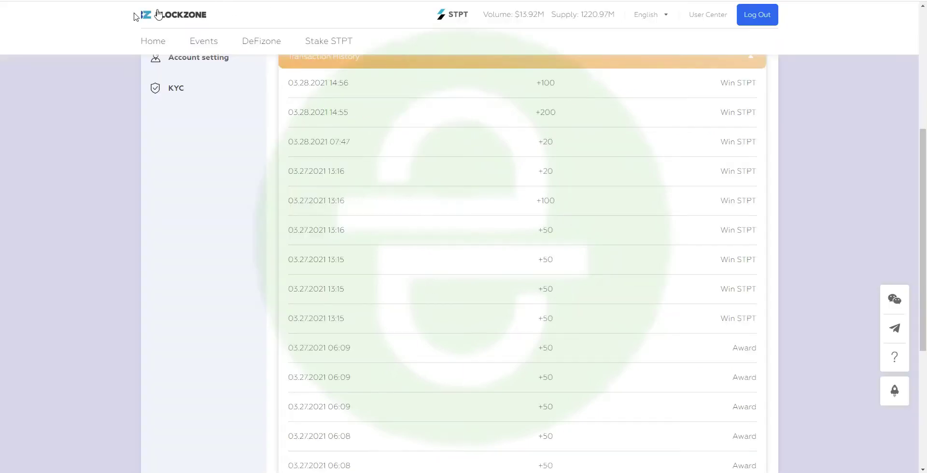
- Reload the BlockZone balance page, highlight My Staking, and open the STPT staking FAQ
click(331, 42)
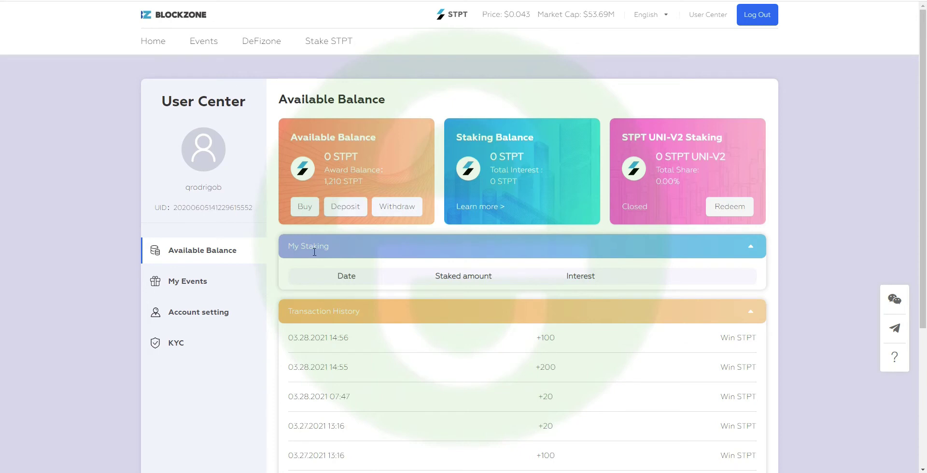
drag(294, 247, 358, 249)
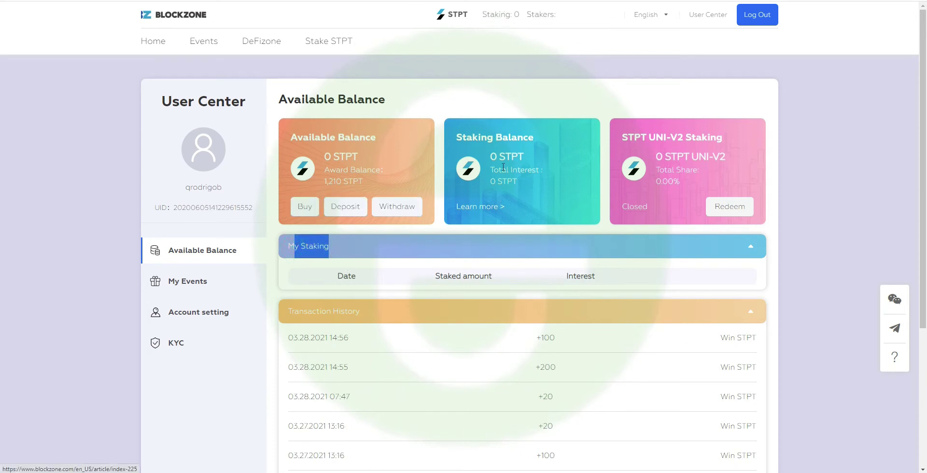
click(483, 206)
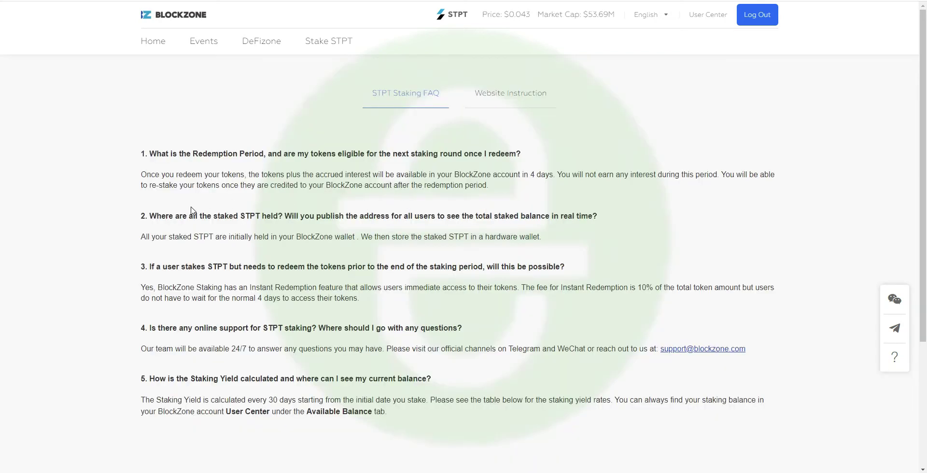
- Translate the FAQ into Portuguese, review the 2%–30% yield table, and return to User Center
right_click(191, 209)
click(281, 319)
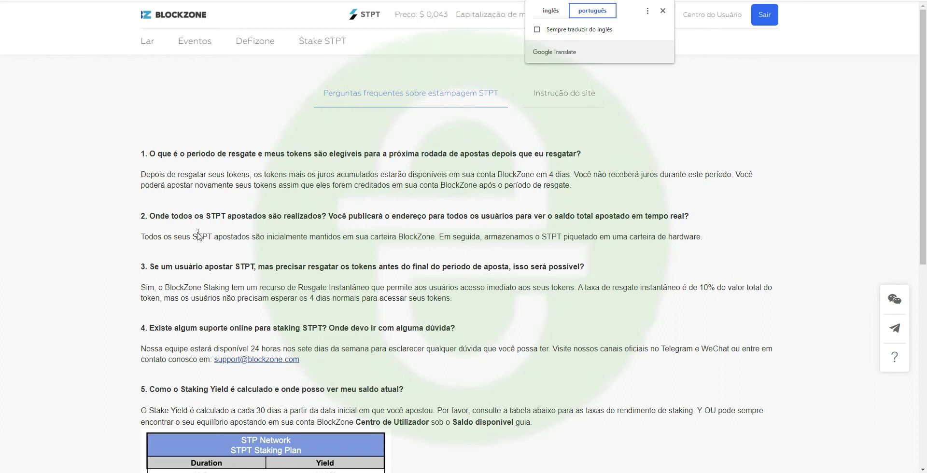
scroll(401, 275, down, 3)
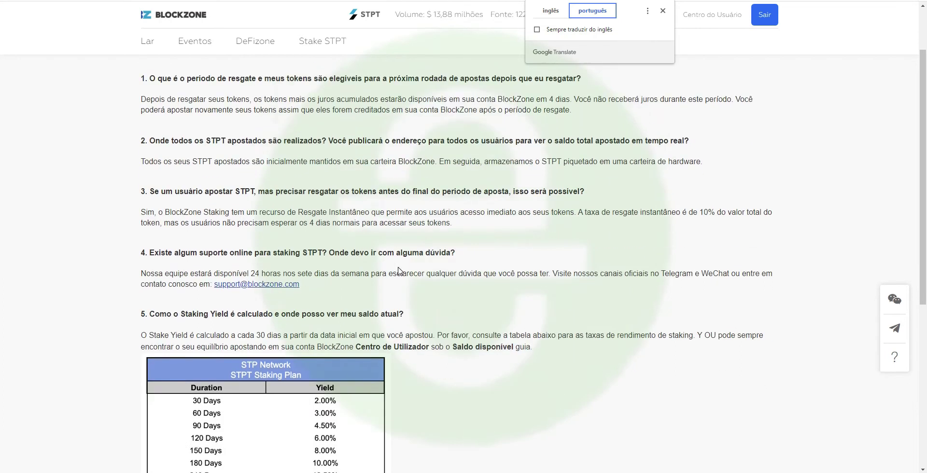
scroll(402, 274, down, 3)
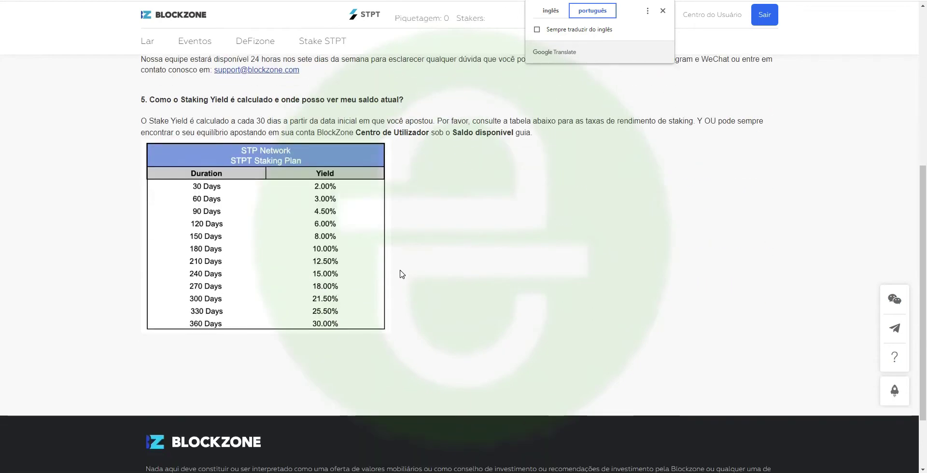
scroll(401, 274, down, 2)
scroll(402, 274, up, 8)
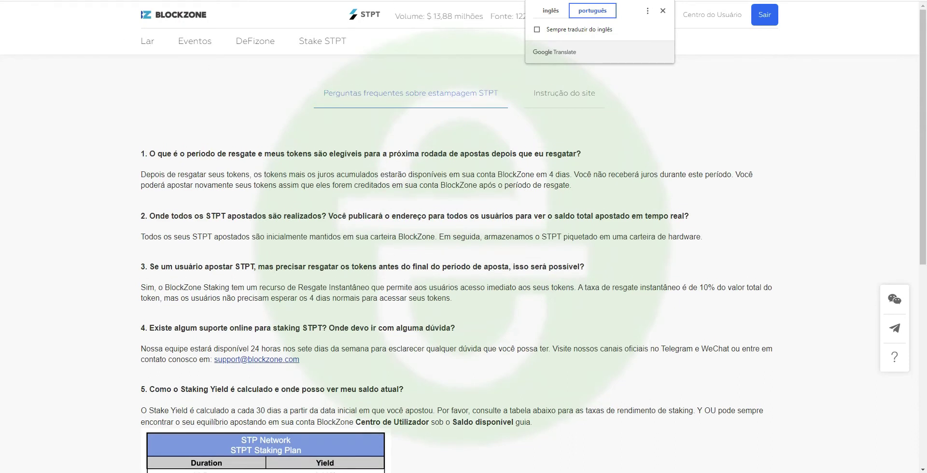
click(444, 197)
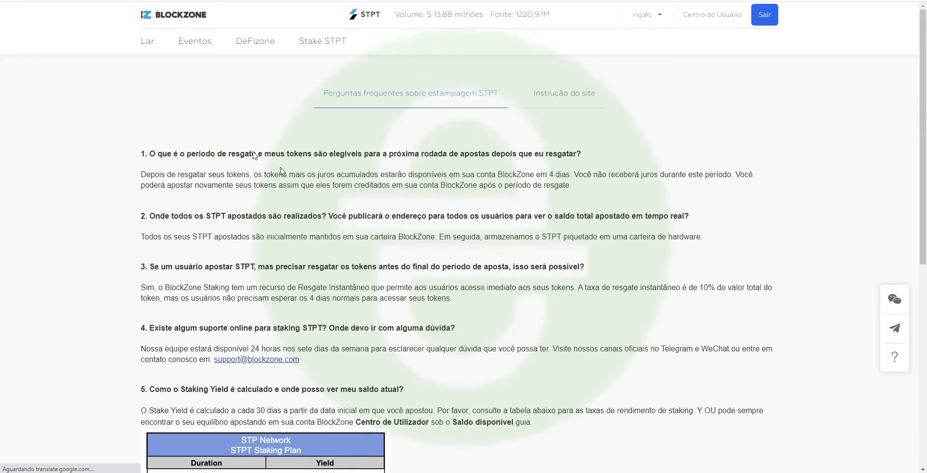
click(198, 28)
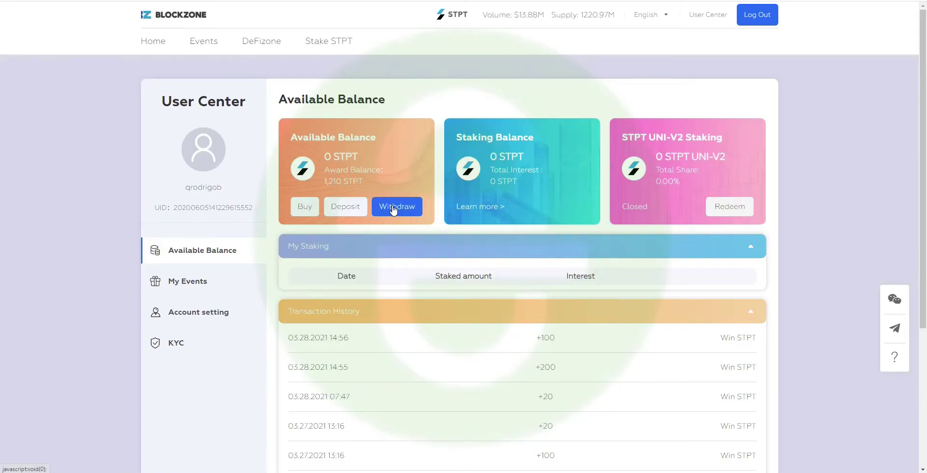
- Open the STPT withdrawal form in Portuguese and mark the 2.000 minimum and 1.000 fee notes
click(397, 206)
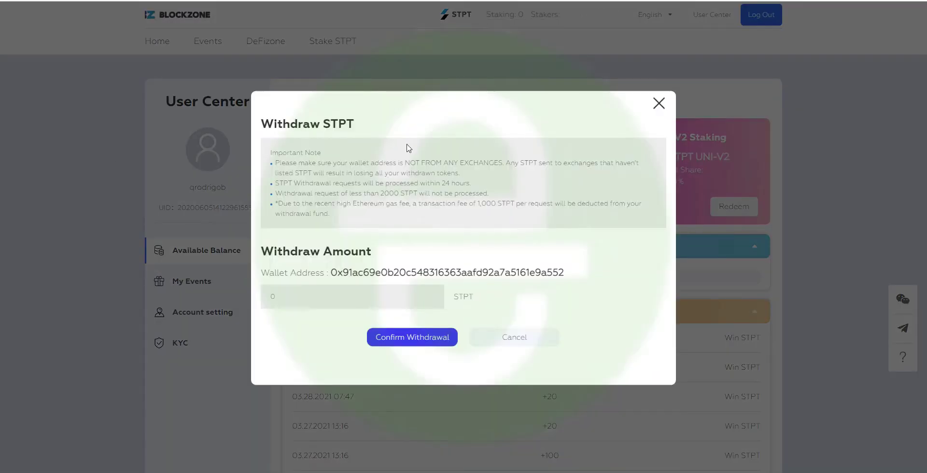
right_click(362, 172)
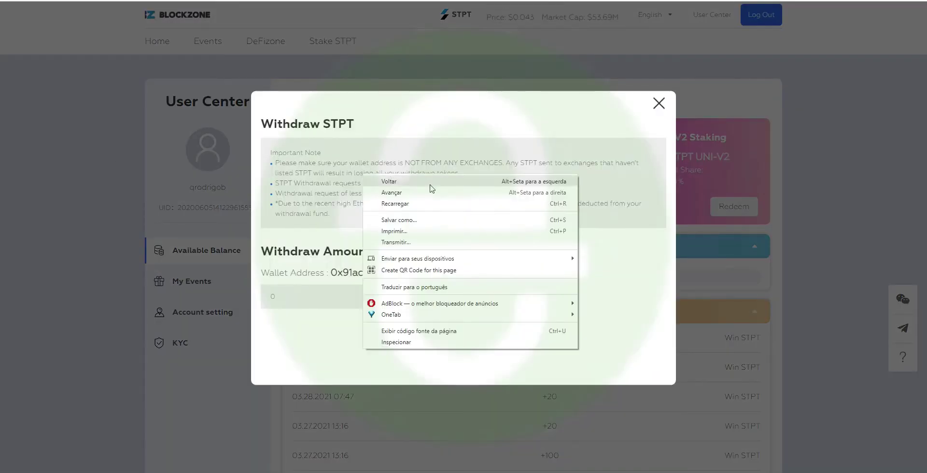
click(446, 289)
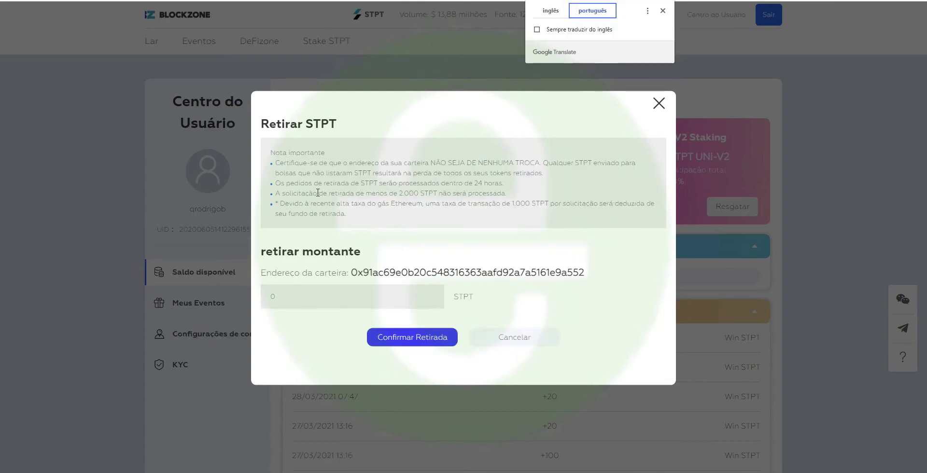
drag(398, 193, 511, 194)
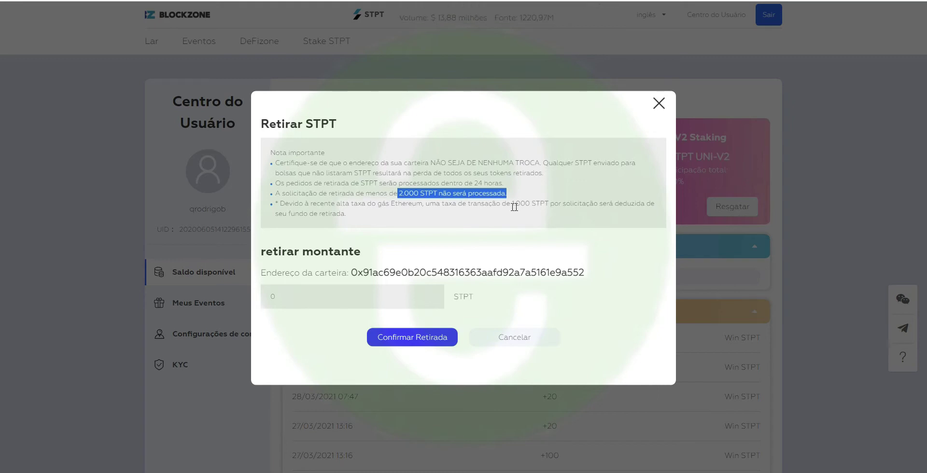
drag(510, 203, 658, 203)
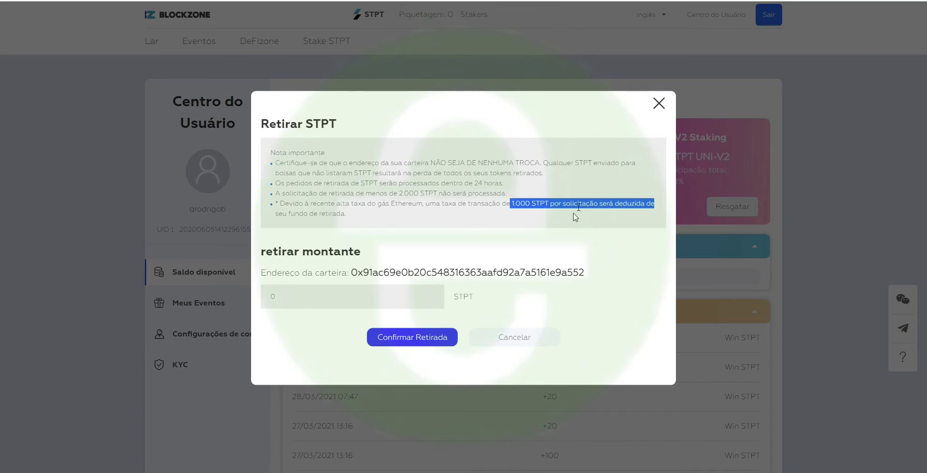
- Enter 1210 as the withdrawal amount, select the wallet address, and bring up the calculator
click(379, 291)
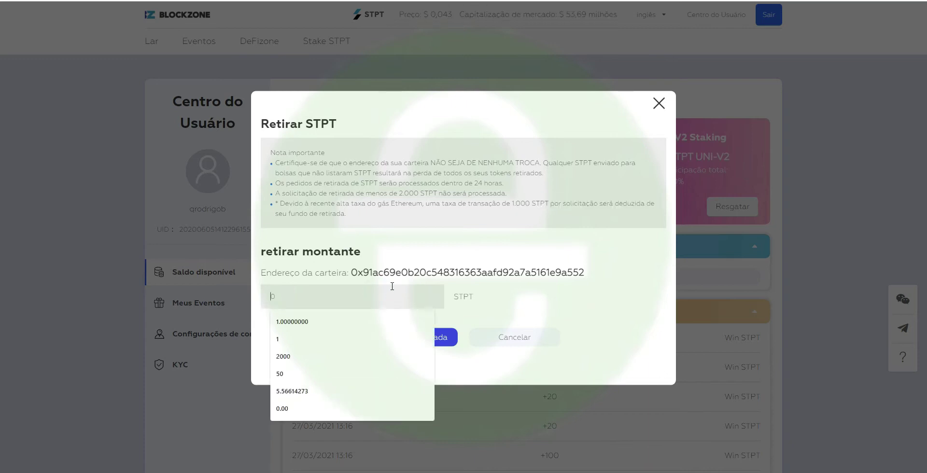
text(1210)
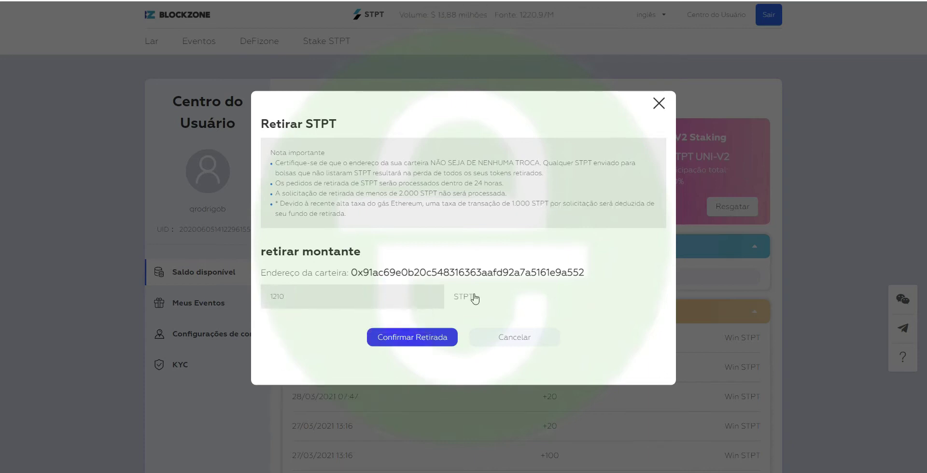
double_click(509, 272)
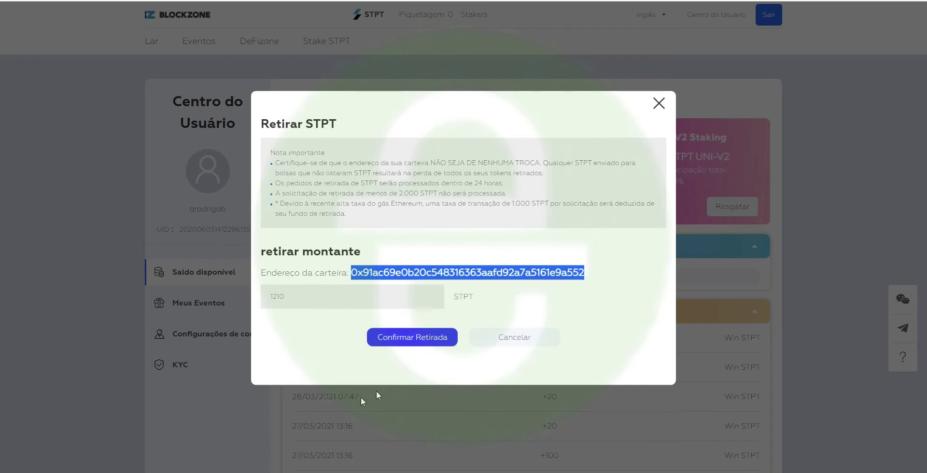
click(281, 471)
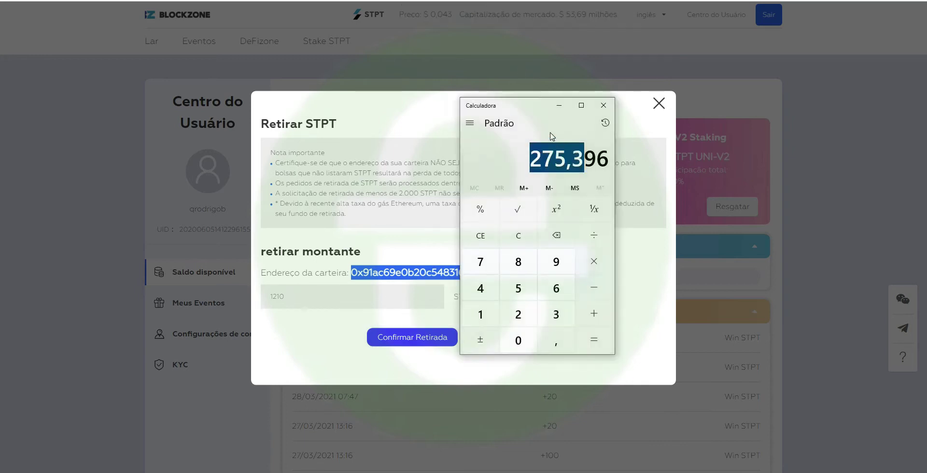
- Compute 0,2276 × 1000 = 227,6 in Calculator, then close the BlockZone withdrawal form
key(Escape)
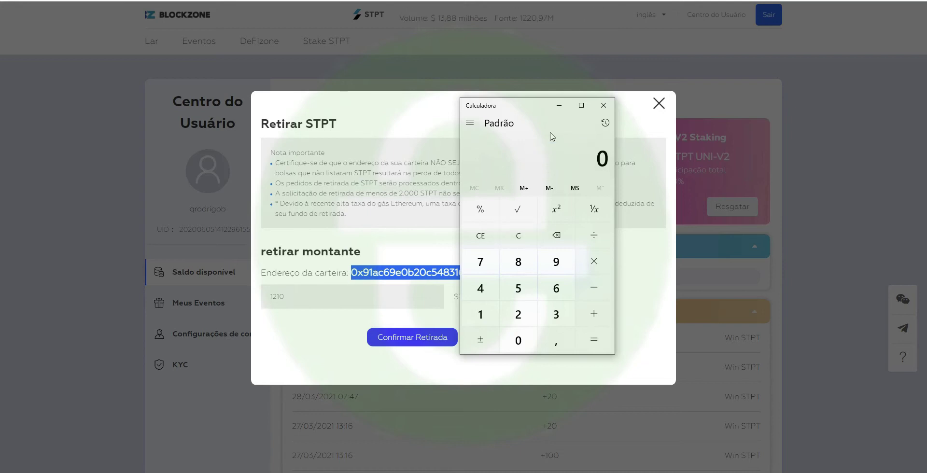
text(0,22)
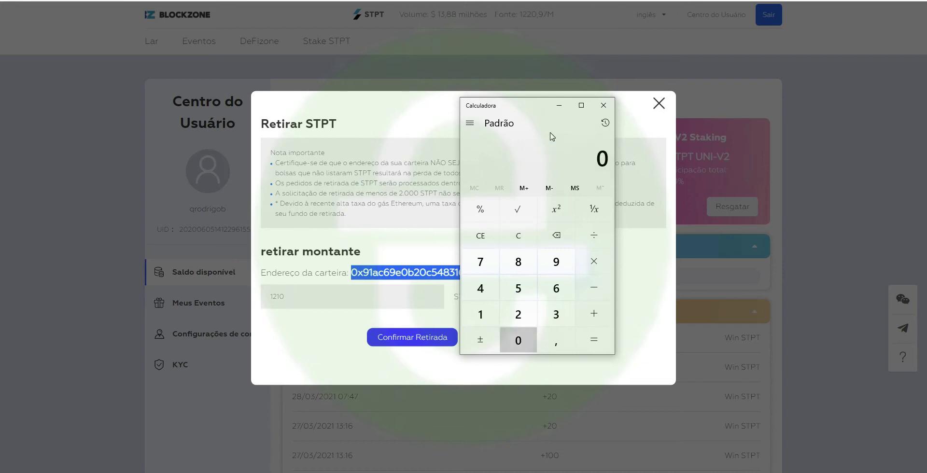
text(7)
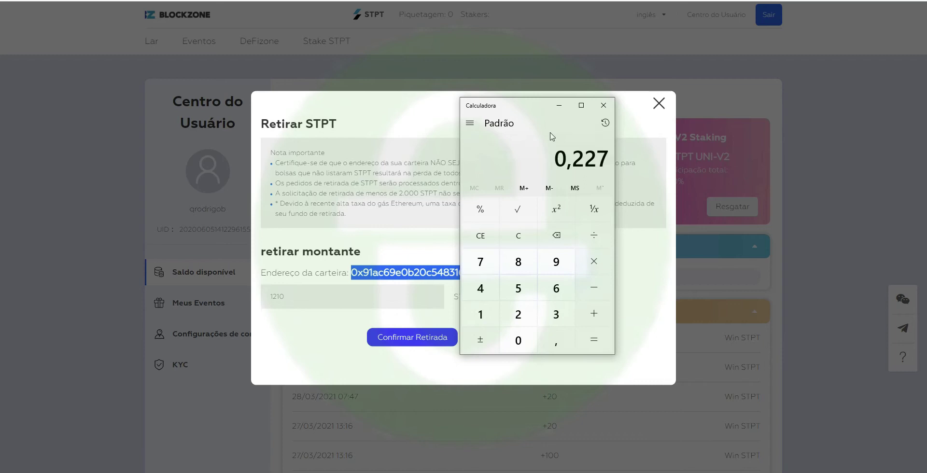
text(6*1000)
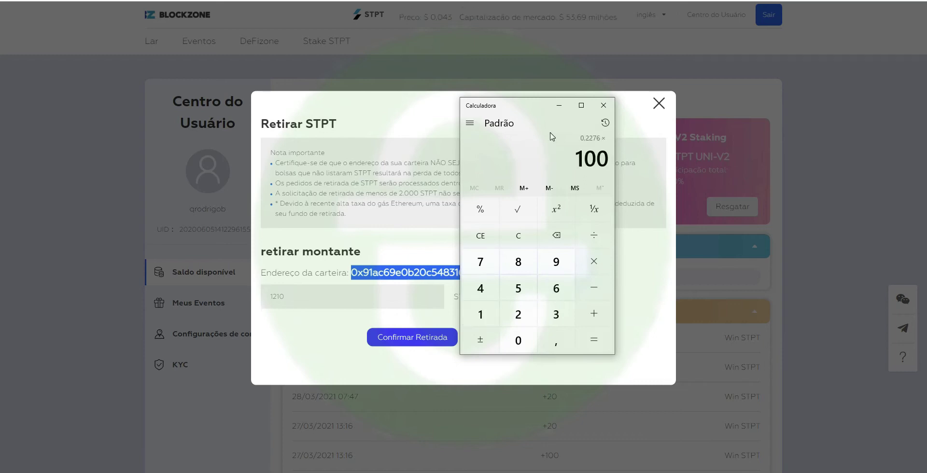
key(Return)
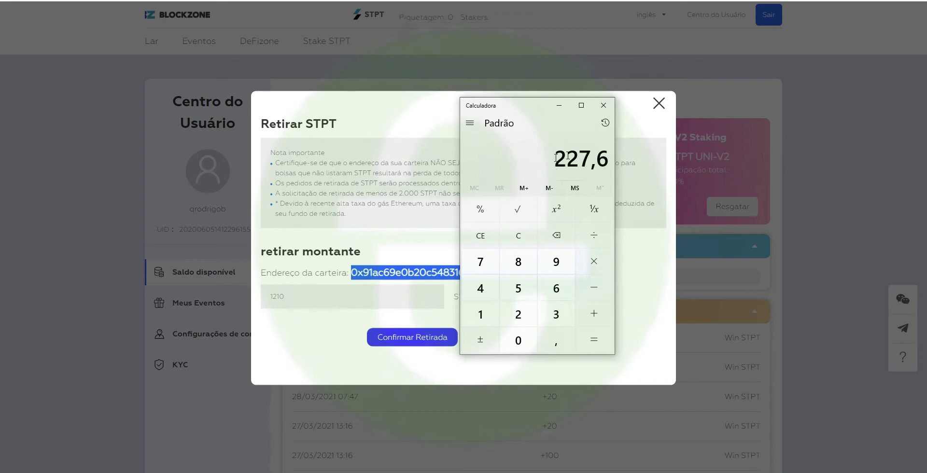
click(518, 235)
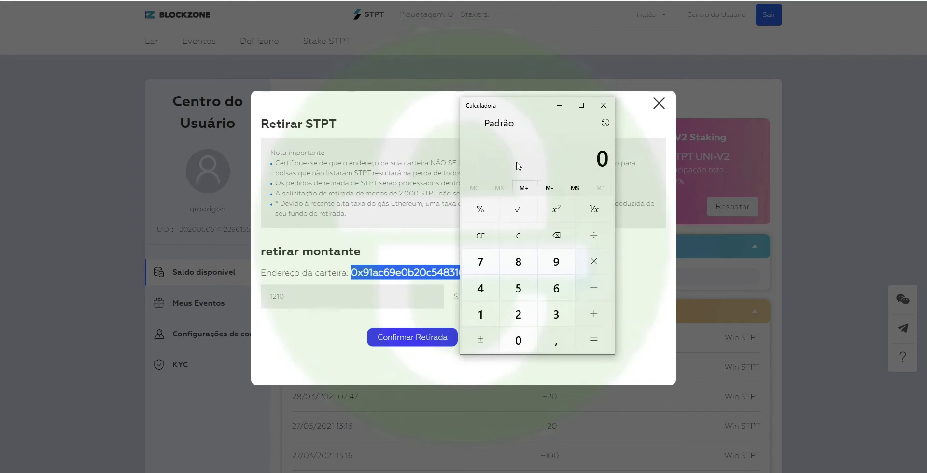
click(408, 188)
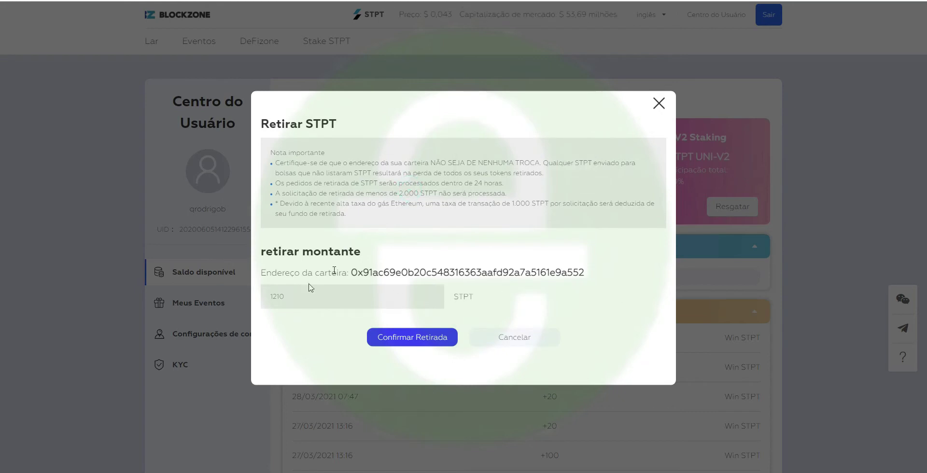
click(658, 103)
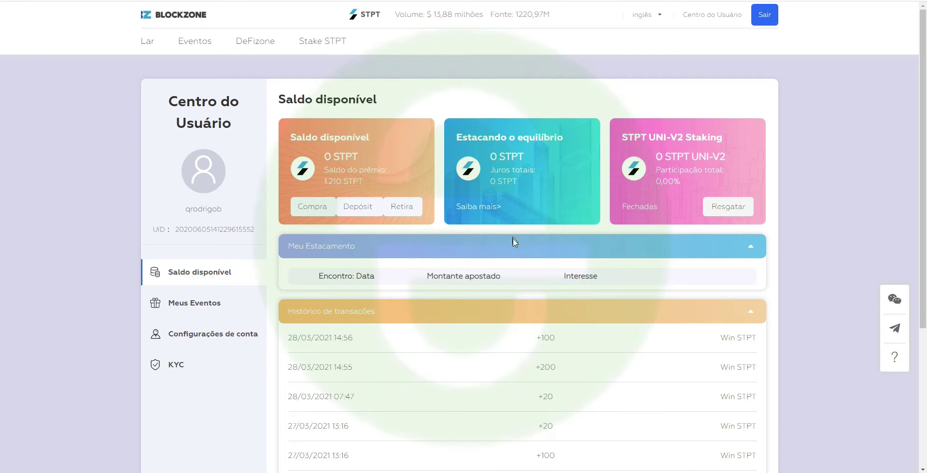
- Collapse the My Staking panel and re-expand the Transaction History list on the User Center page
scroll(515, 243, down, 3)
scroll(484, 227, up, 4)
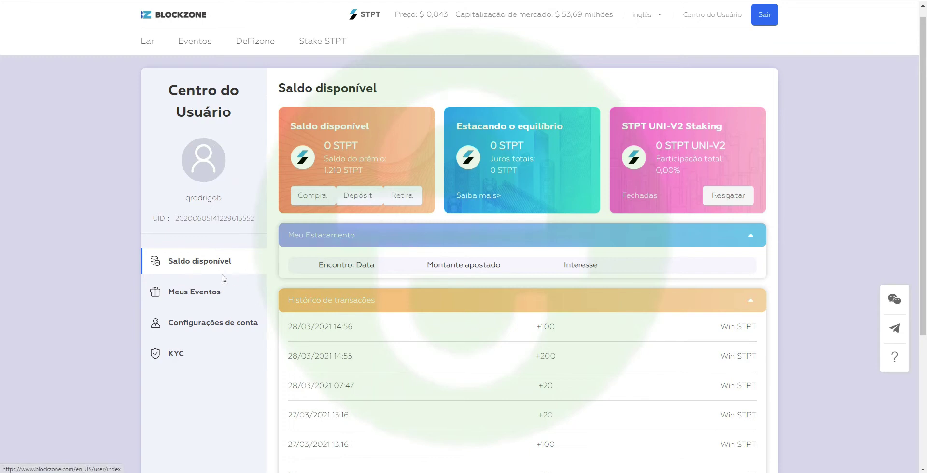
click(201, 293)
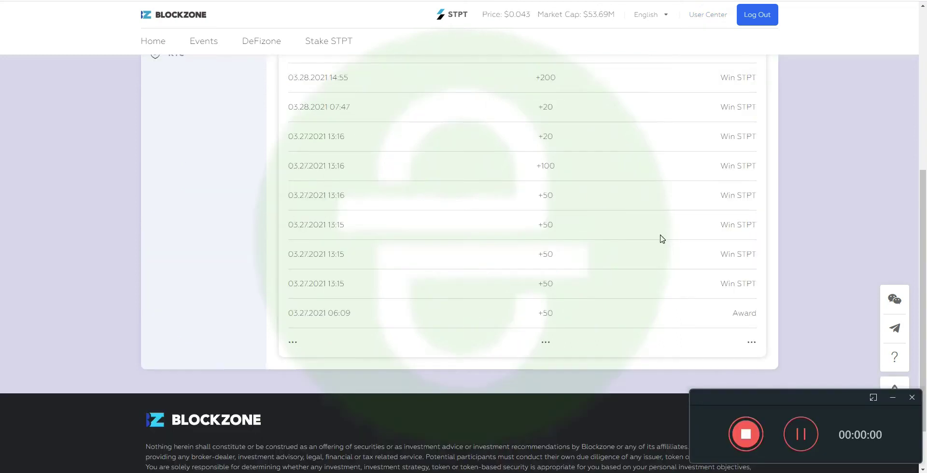
scroll(661, 238, up, 5)
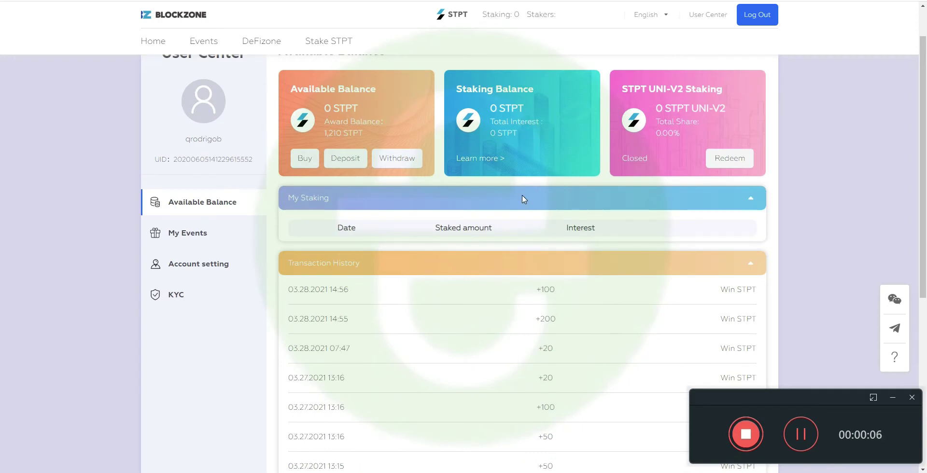
click(750, 198)
click(709, 228)
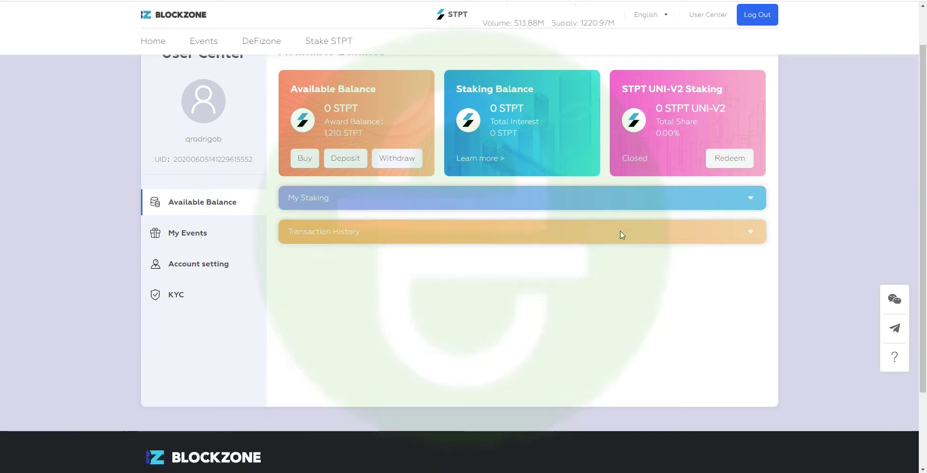
click(504, 232)
- Scroll through the STPT transaction history, loading more rows of Win STPT and Award entries
scroll(511, 245, down, 2)
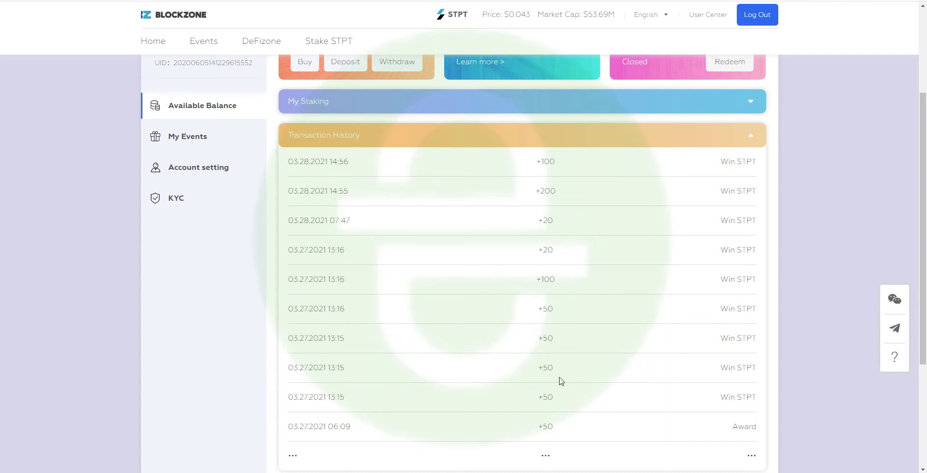
scroll(555, 386, down, 2)
click(549, 363)
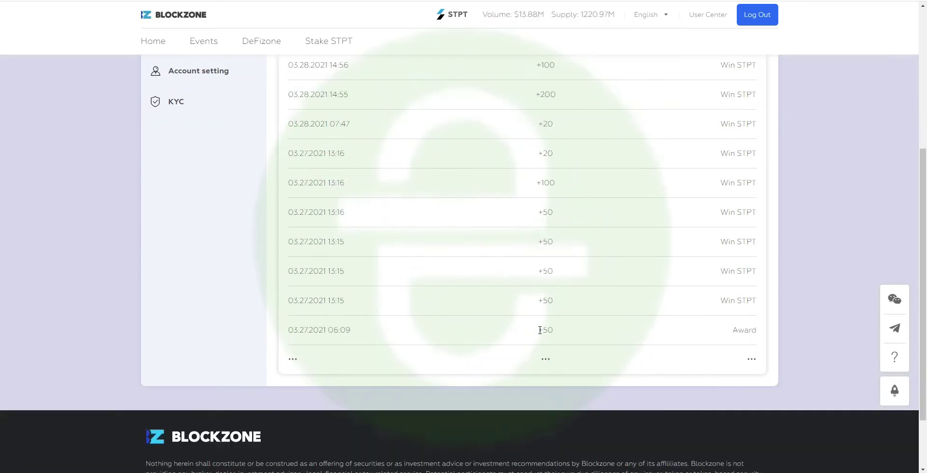
scroll(613, 356, down, 3)
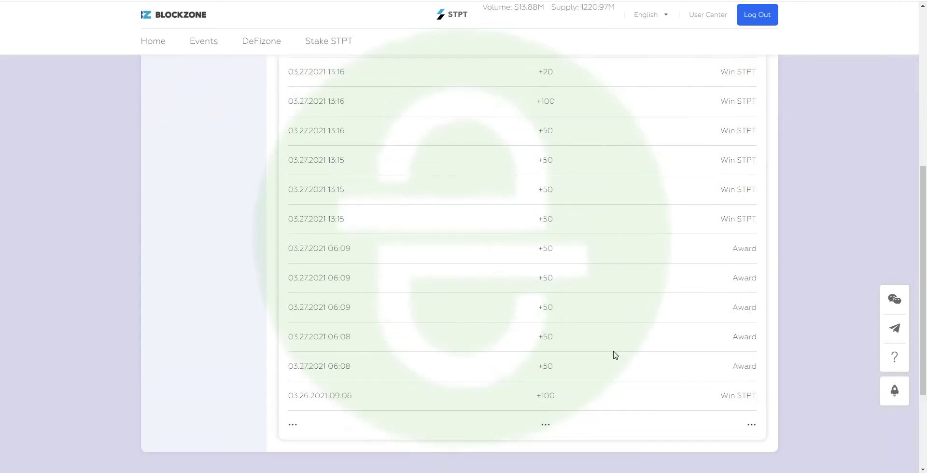
scroll(151, 141, up, 2)
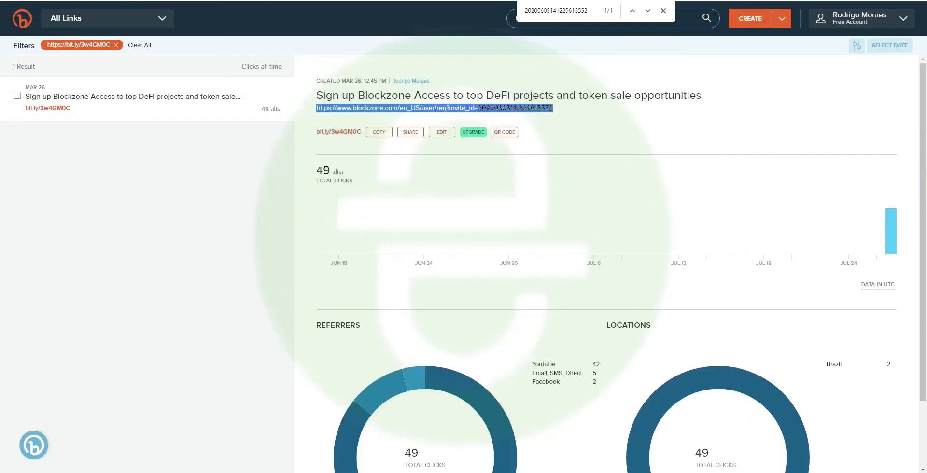
- In Bitly, find the Blockzone signup link and select its full destination URL with the invite ID
double_click(324, 170)
mouse_move(899, 229)
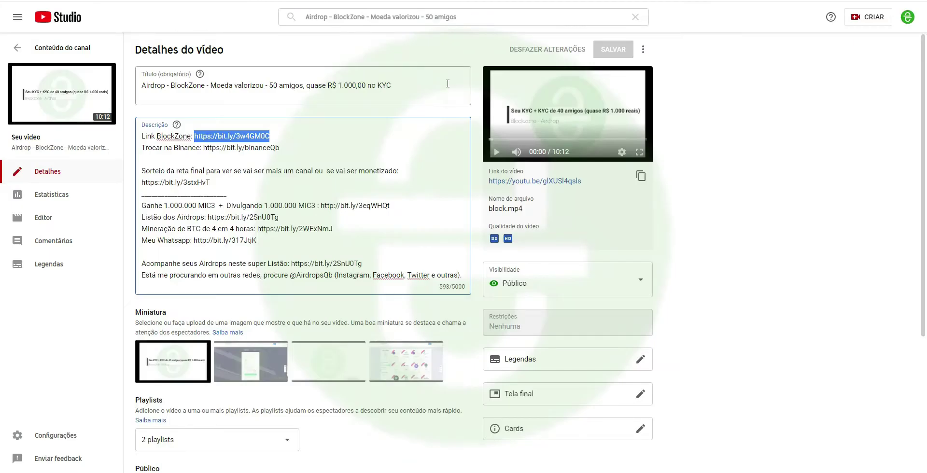
click(485, 16)
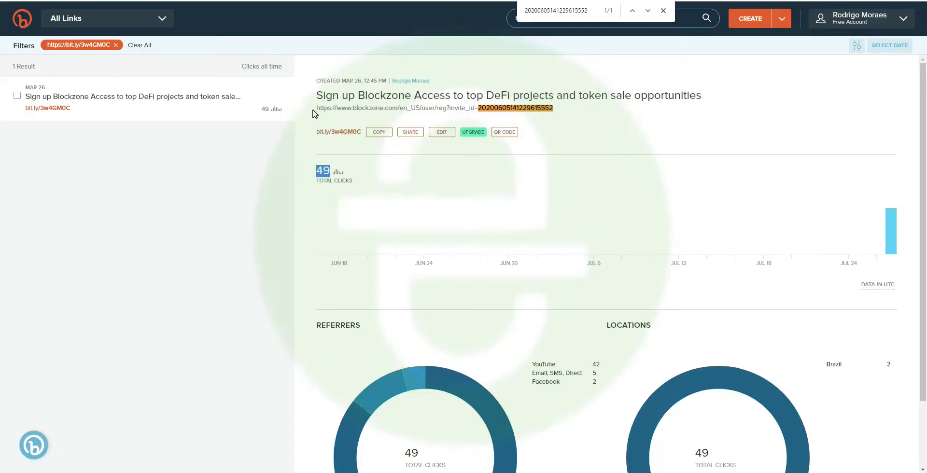
drag(315, 108, 558, 111)
key(ctrl+c)
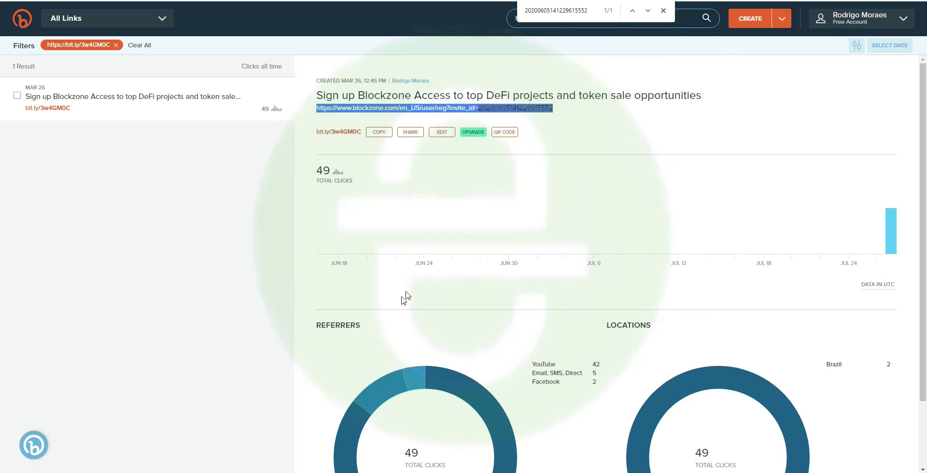
key(super+r)
- Launch Notepad and paste the Blockzone referral URL into a blank note
text(notep)
key(Down)
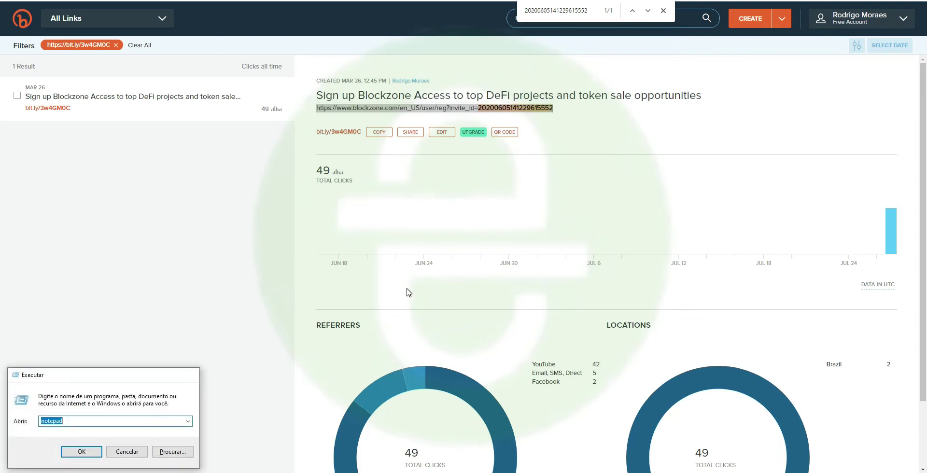
key(Return)
key(ctrl+v)
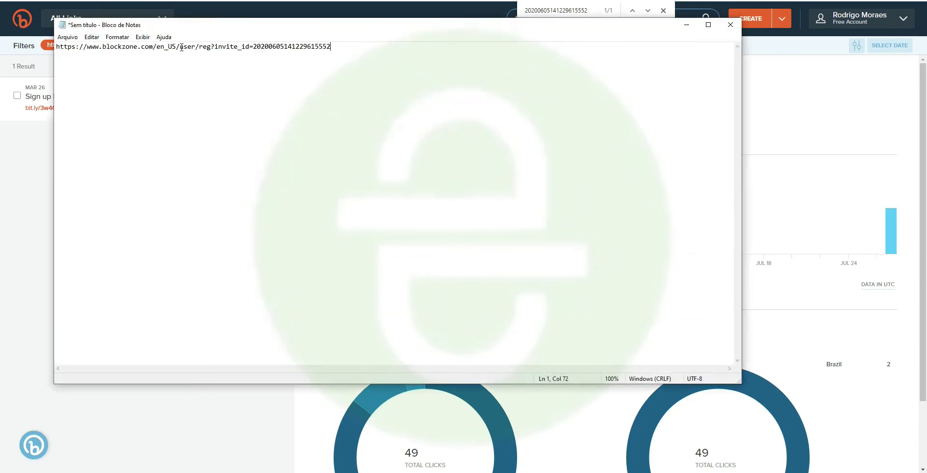
- Search the Blockzone page for the invite ID from the URL's end
drag(254, 44, 338, 46)
key(ctrl+c)
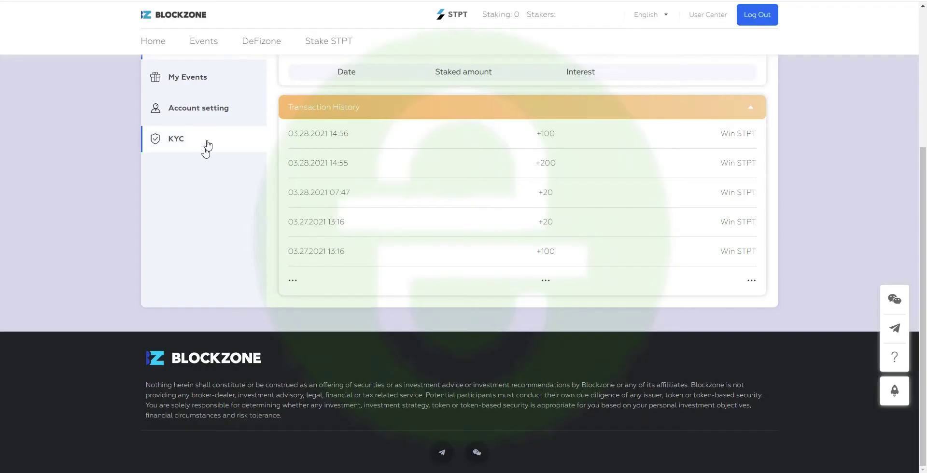
scroll(207, 203, up, 4)
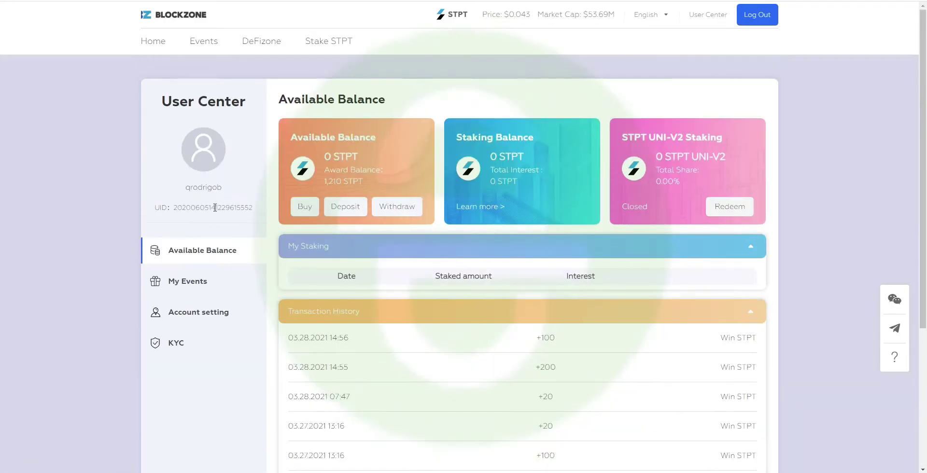
key(ctrl+f)
key(ctrl+v)
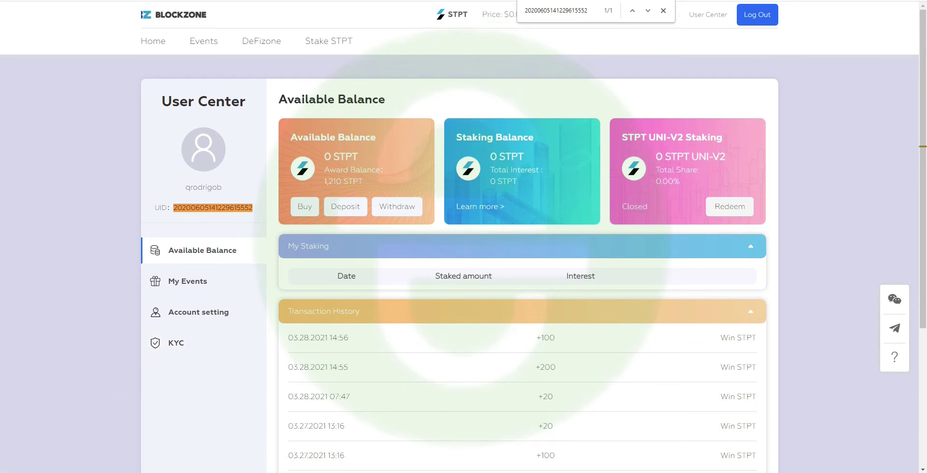
mouse_move(225, 470)
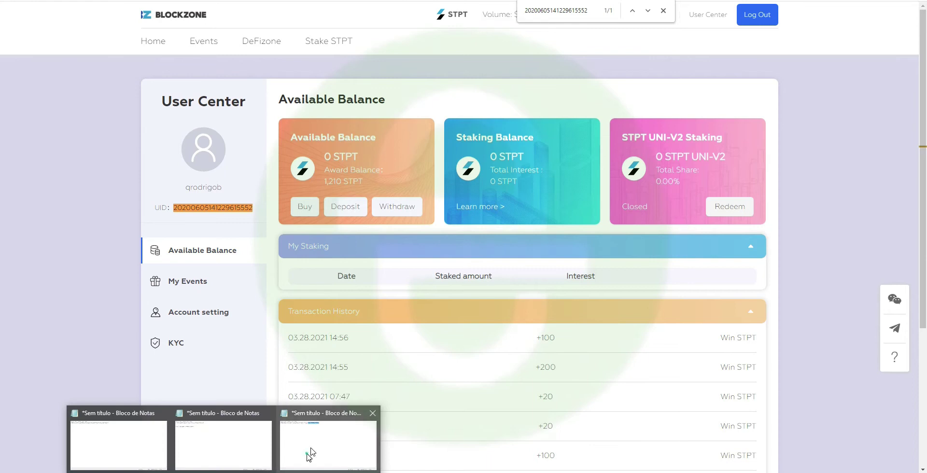
- Cut the old invite number after invite_id= from the URL in the note
click(305, 447)
click(369, 121)
drag(253, 46, 56, 47)
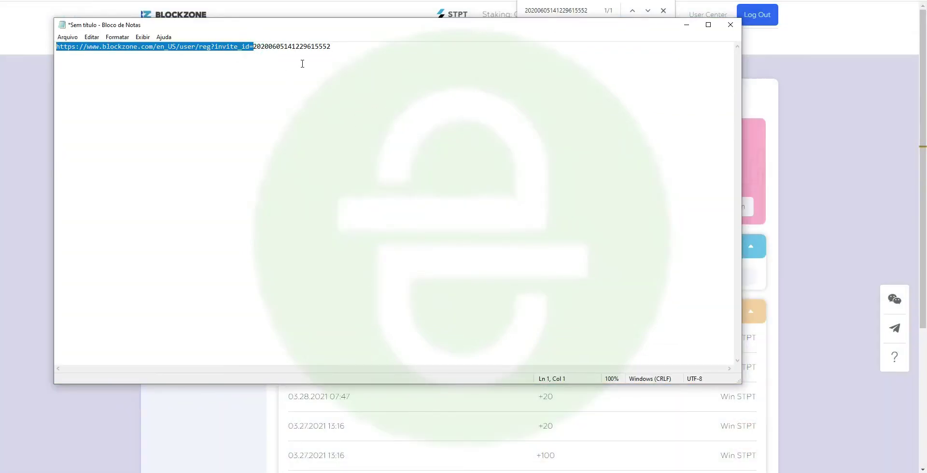
click(253, 46)
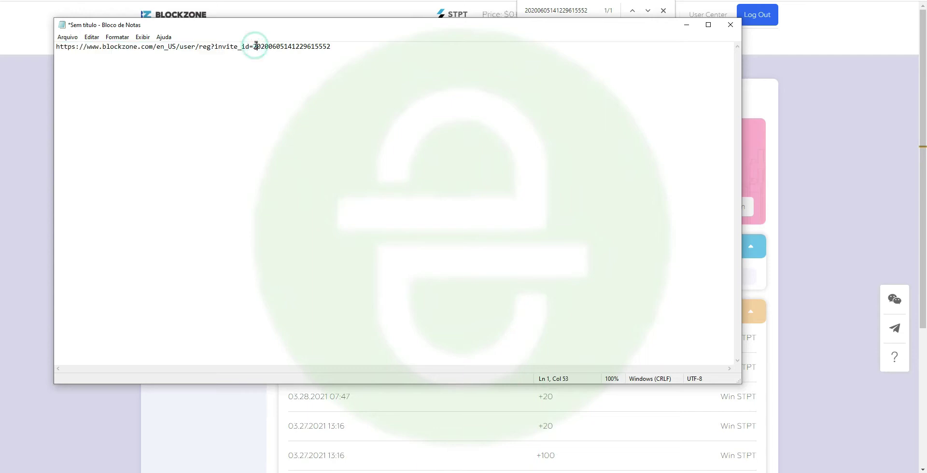
drag(253, 46, 360, 45)
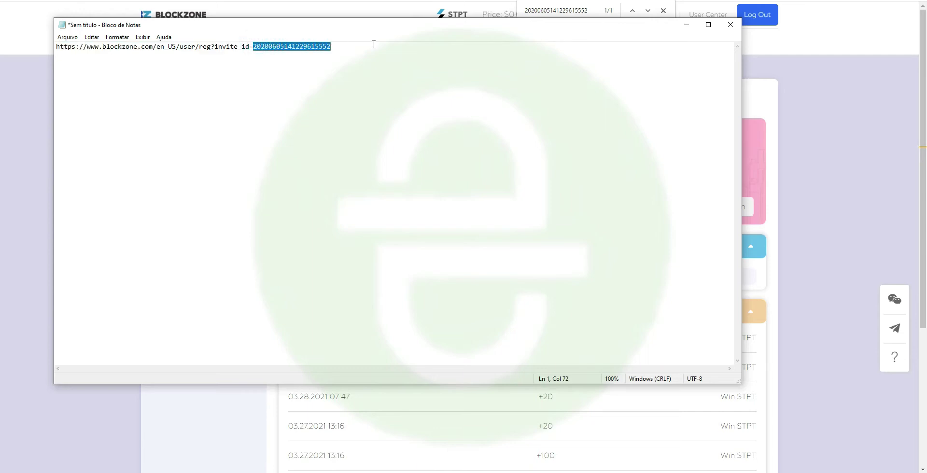
key(ctrl+x)
- Copy the account's UID from BlockZone, paste it after invite_id=, and compare the digits
key(alt+Tab)
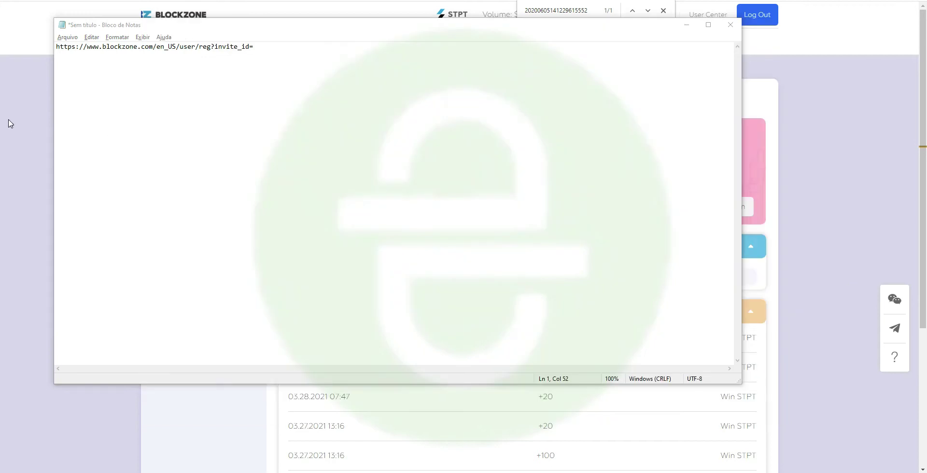
click(9, 118)
double_click(205, 209)
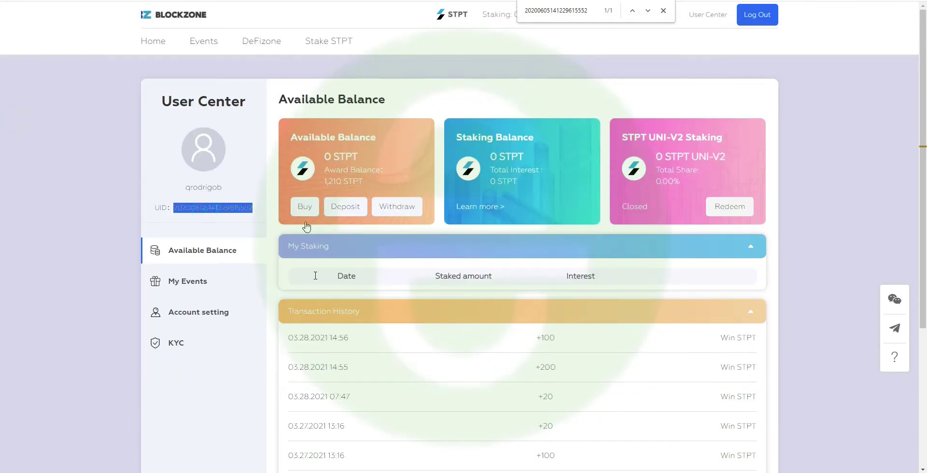
mouse_move(241, 463)
click(316, 448)
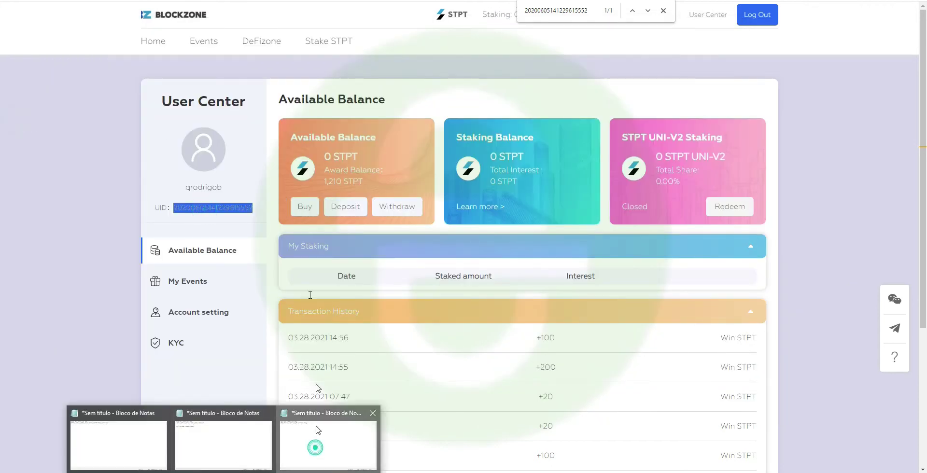
key(ctrl+v)
drag(306, 114, 425, 111)
key(shift+Home)
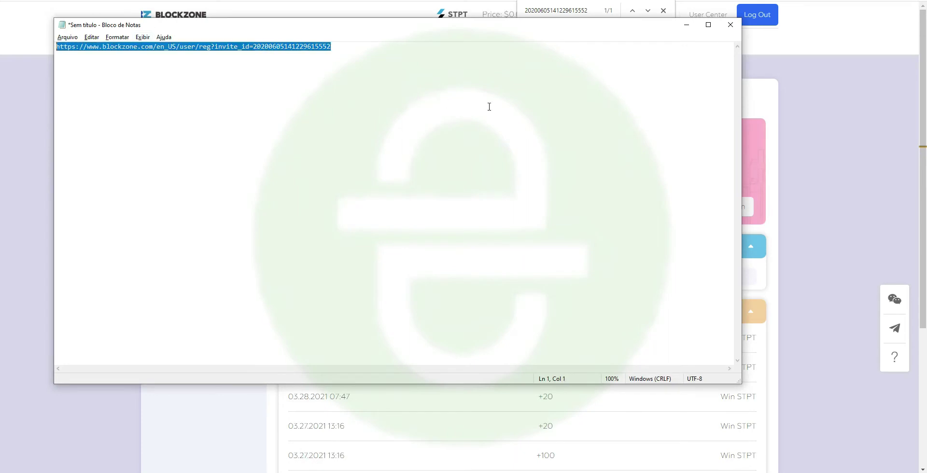
click(488, 107)
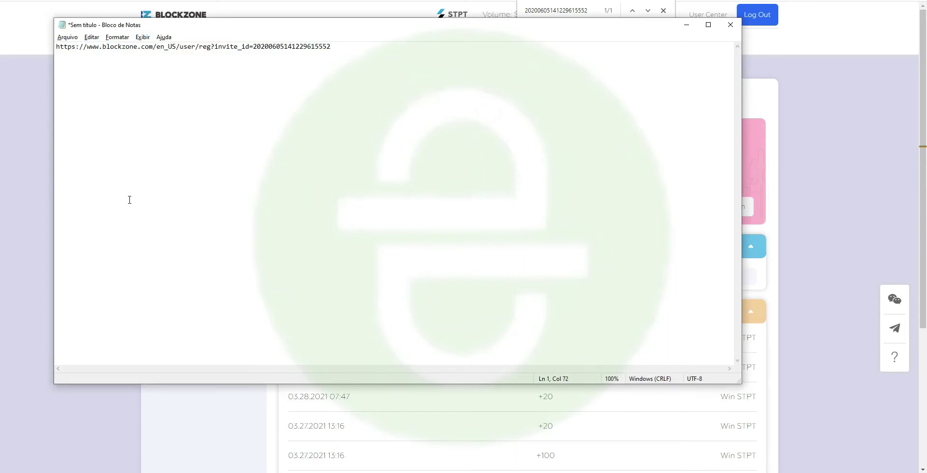
click(375, 178)
click(25, 166)
- Check the 2000 STPT minimum in the Withdraw form and record it on the note's new line
click(403, 206)
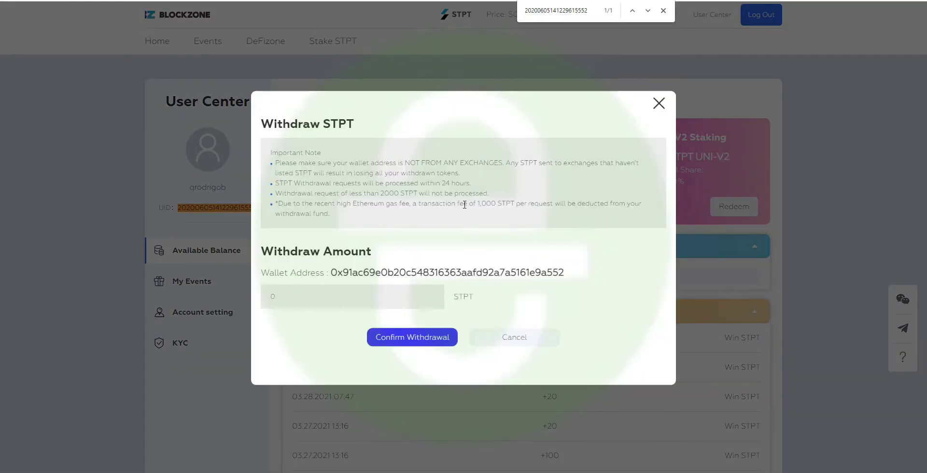
drag(378, 192, 405, 193)
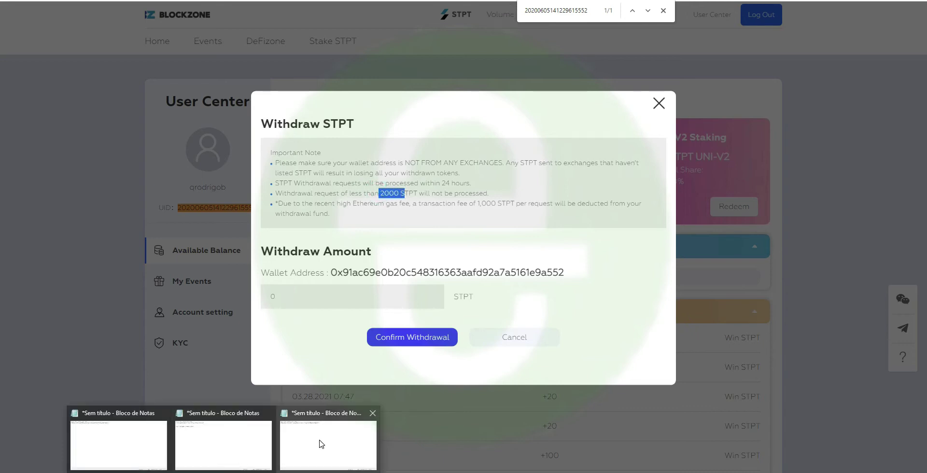
click(318, 441)
text(2000)
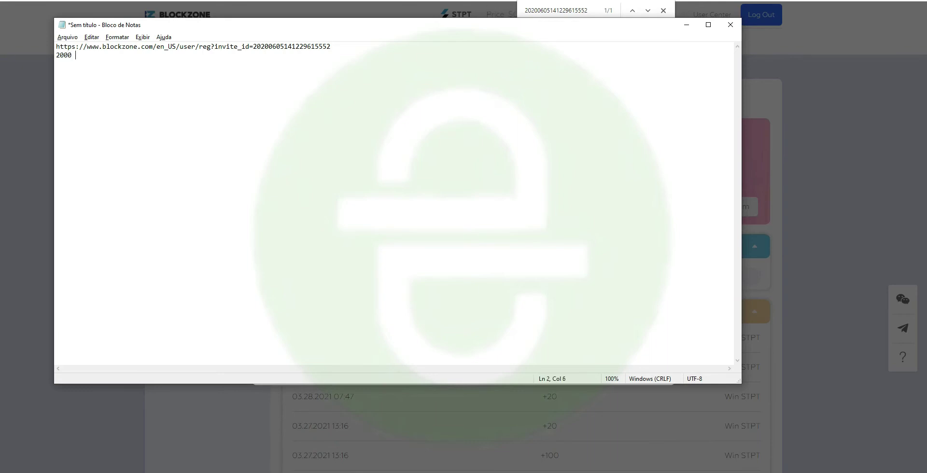
text(,23)
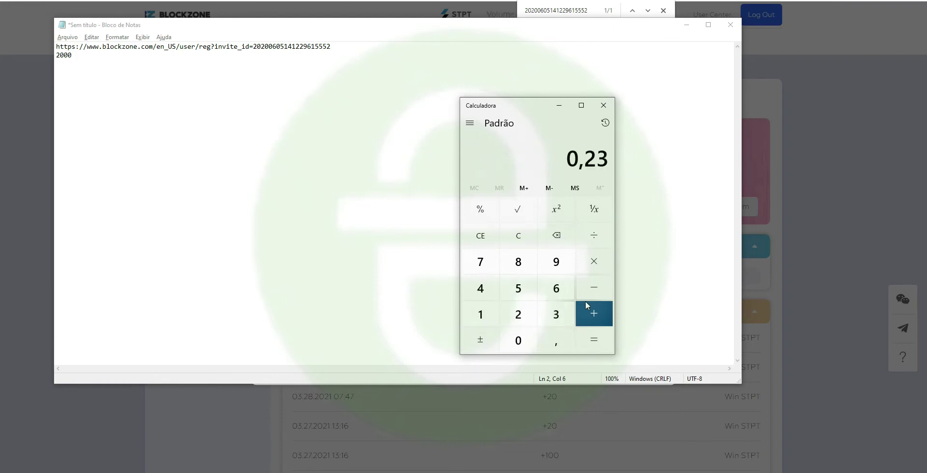
- Compute 0,23 × 2000 = 460 in Calculator and write R$ 460 in the note
key(asterisk)
text(2000)
key(Return)
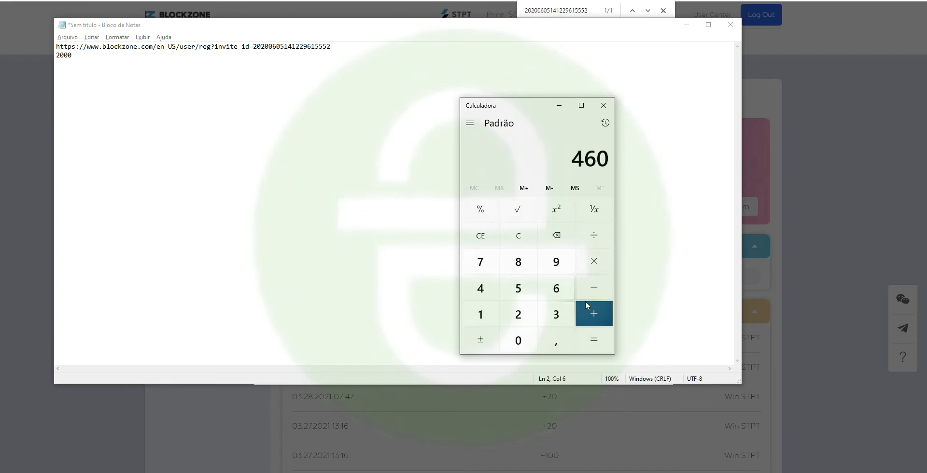
click(302, 66)
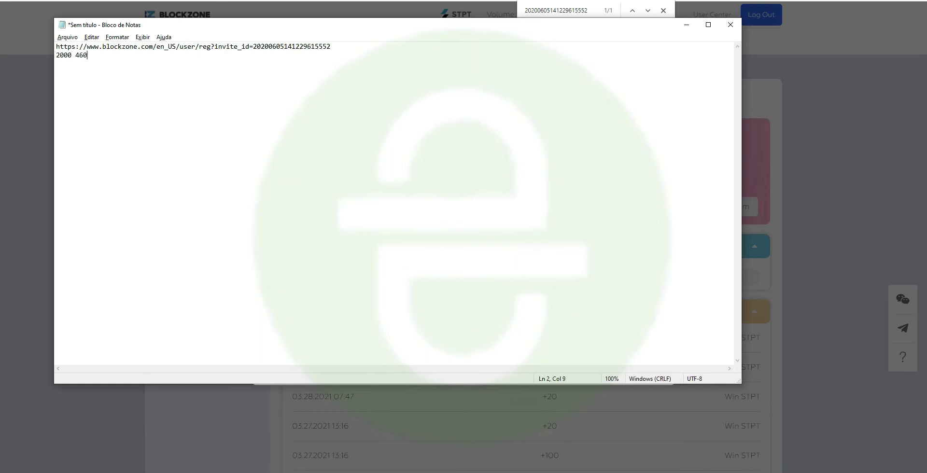
key(Left)
key(Left)
text(R$)
- Check the 1,000 STPT fee and add the line '1000 R$ 230 / 2 = 115'
click(16, 119)
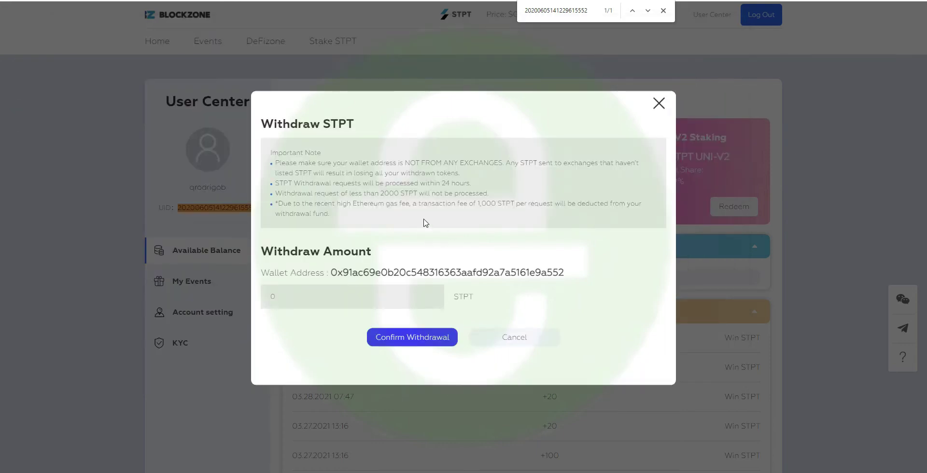
drag(476, 203, 516, 203)
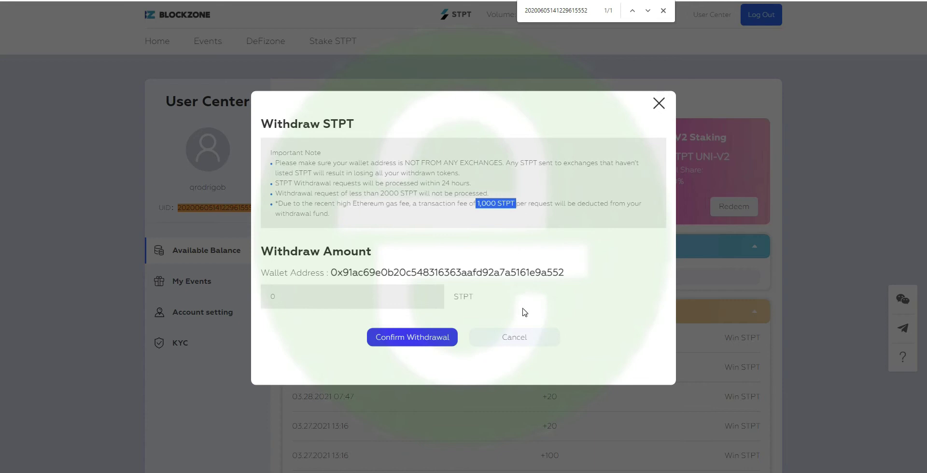
key(alt+Tab)
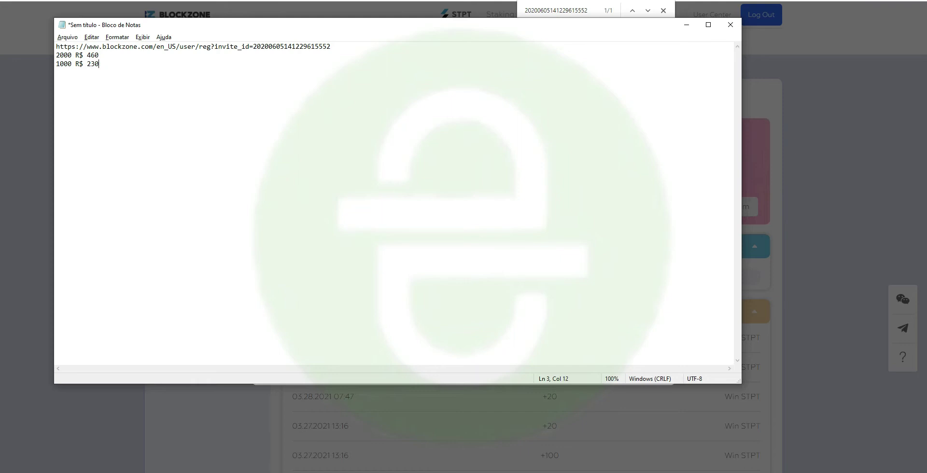
key(shift+Home)
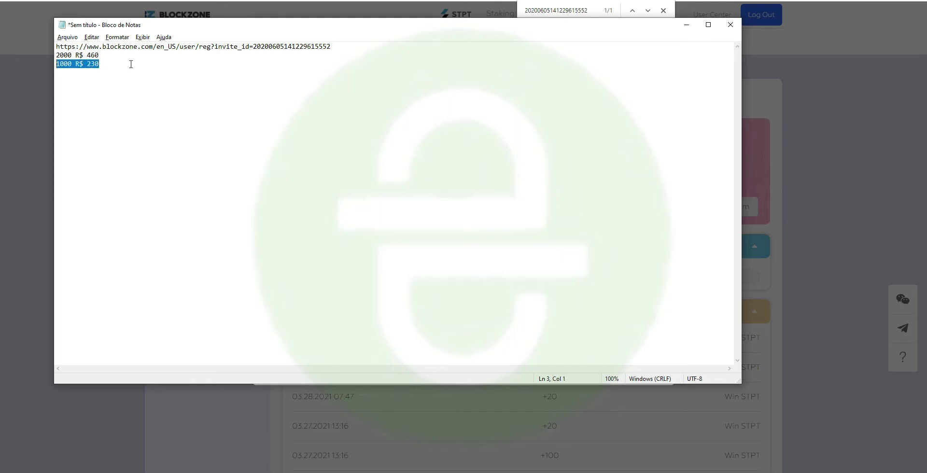
click(130, 65)
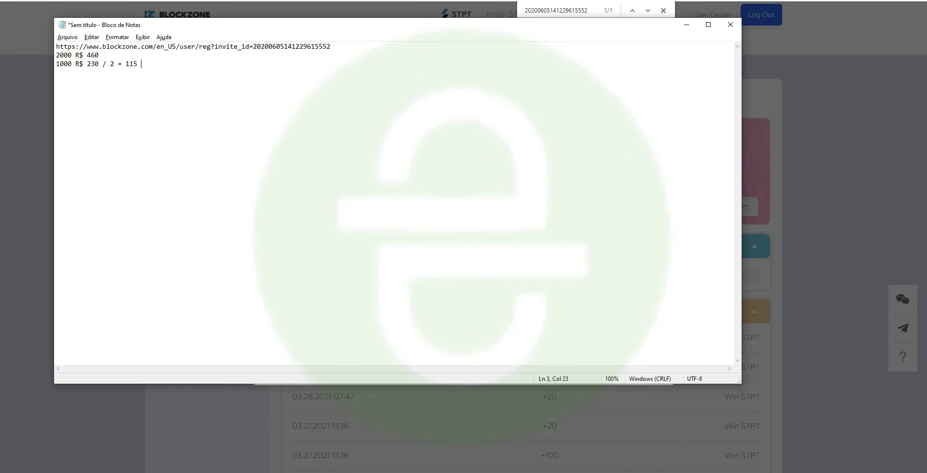
text(15)
- Search Chrome for 'google form' and go to the Formulários Google home page
key(shift+Up)
key(shift+Up)
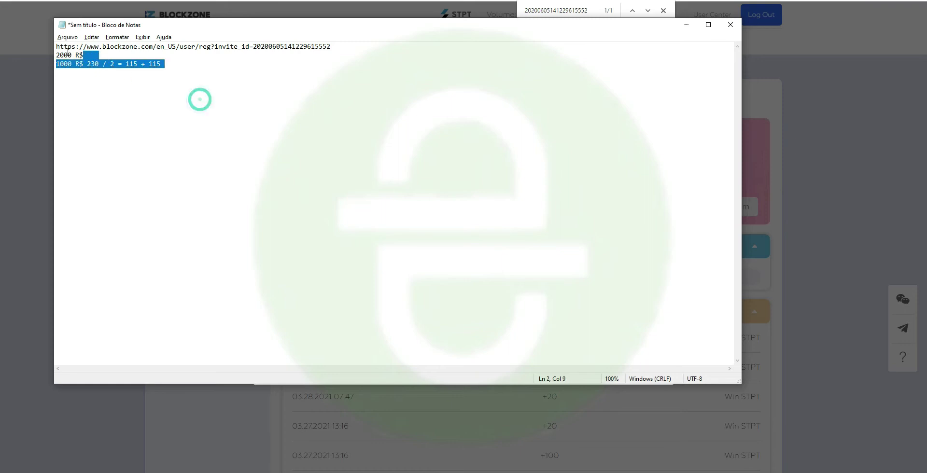
key(shift+Home)
key(alt+Tab)
key(ctrl+t)
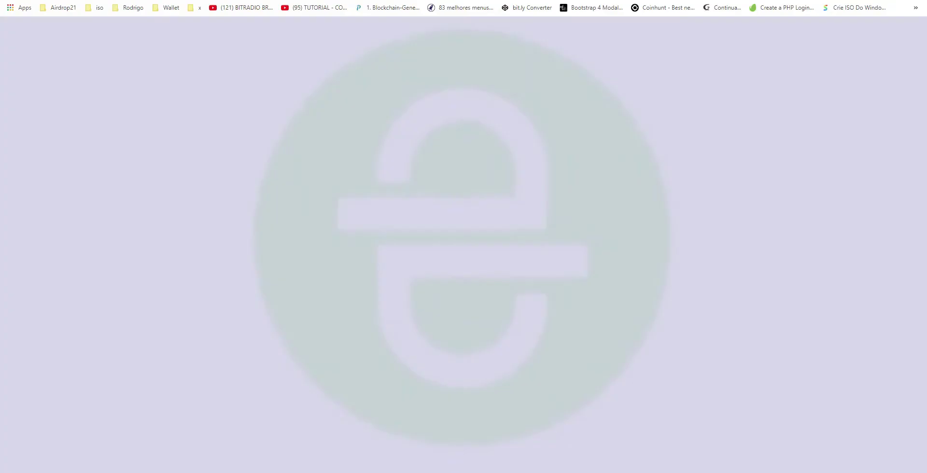
text(google form)
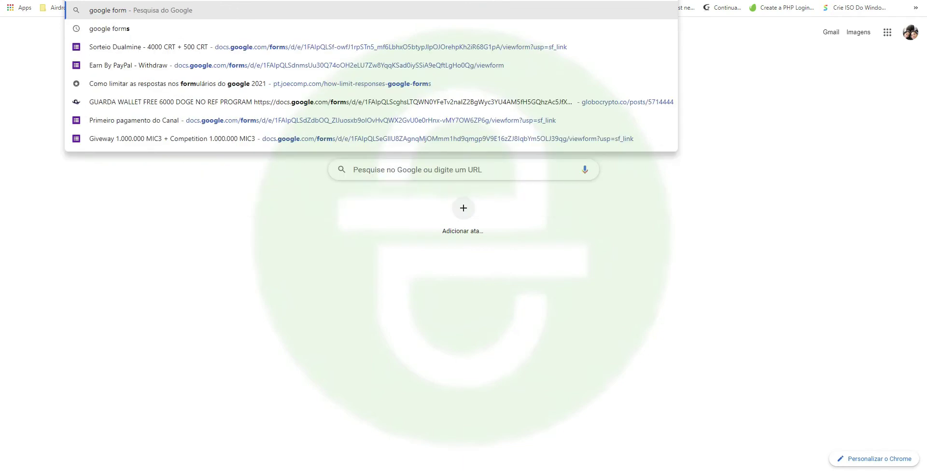
key(Return)
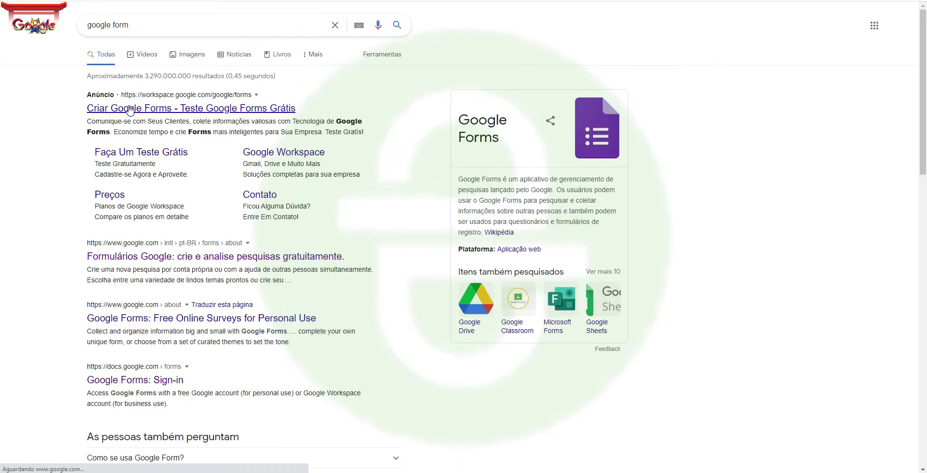
click(145, 256)
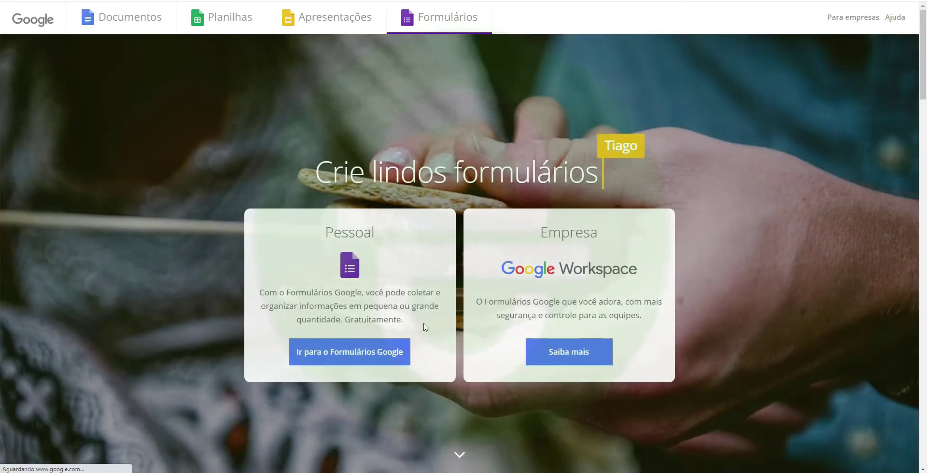
click(312, 352)
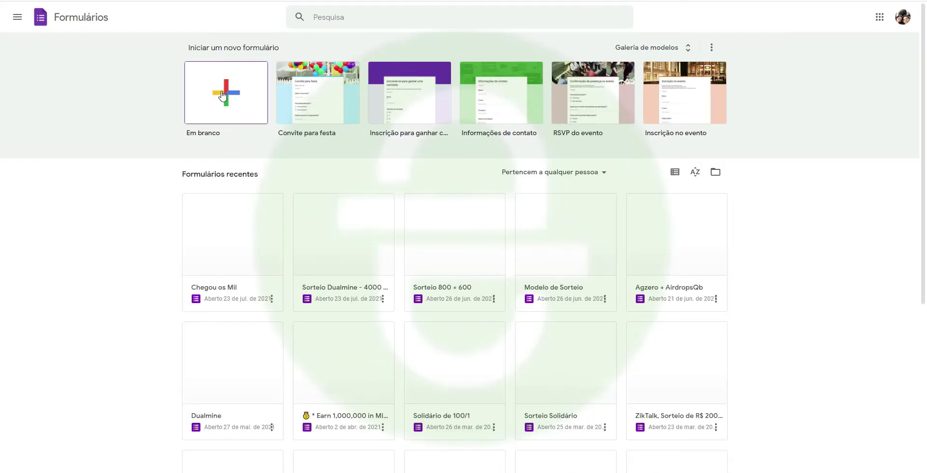
- Create a blank form titled 'Divisão sorteio STPT', checking the STPT ticker on CoinMarketCap
click(196, 138)
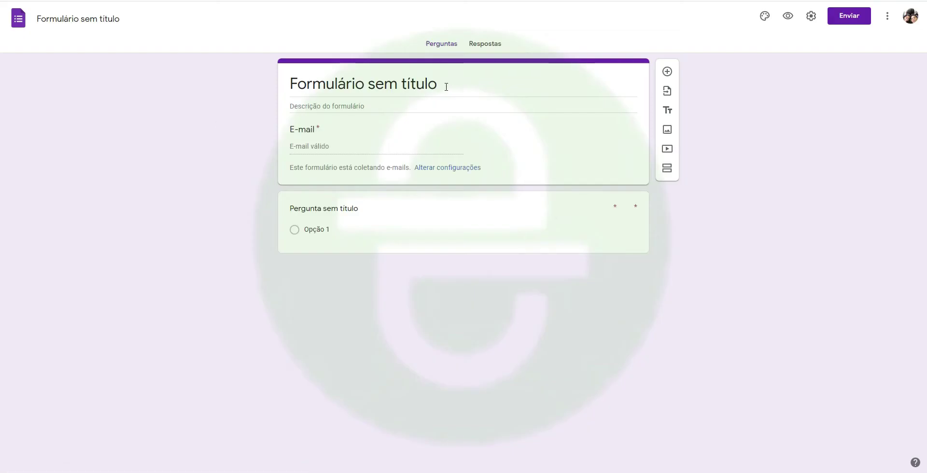
click(444, 83)
text(Div)
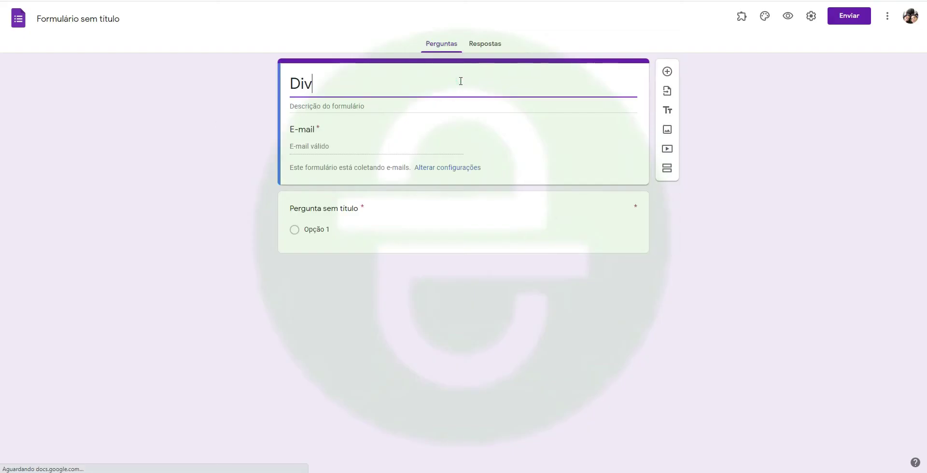
text(isão sorteio )
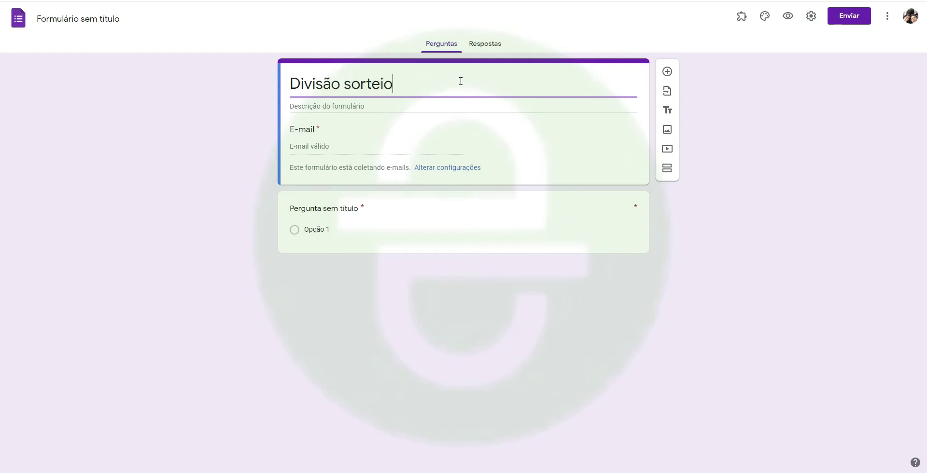
text(STP)
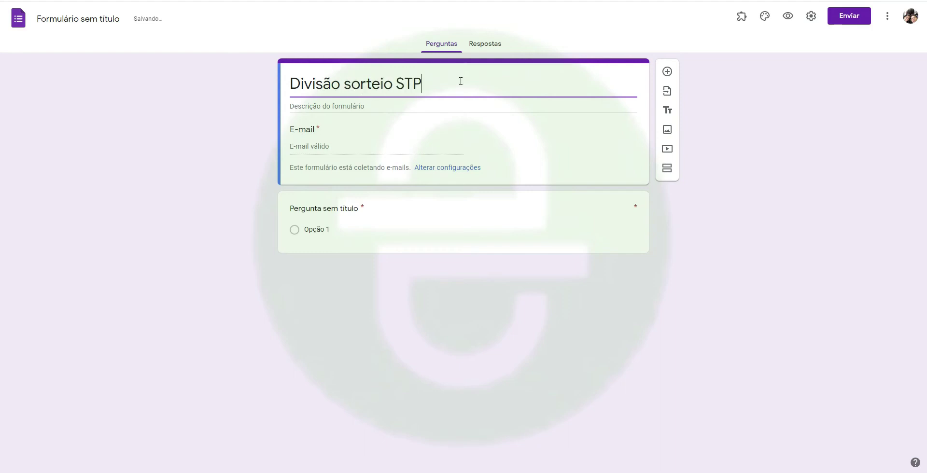
text(T)
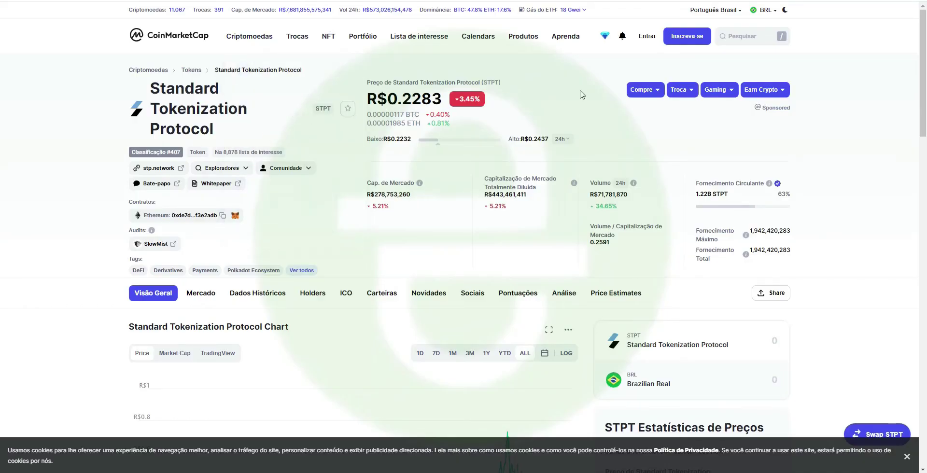
double_click(490, 82)
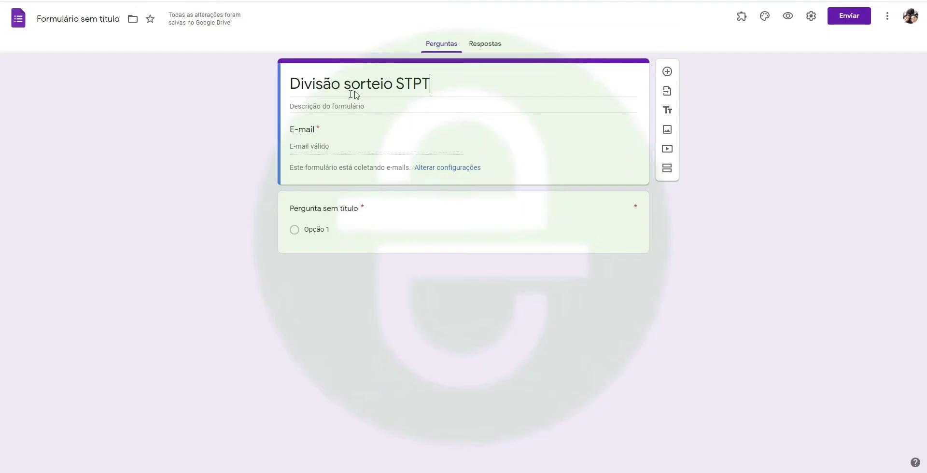
click(404, 84)
click(360, 106)
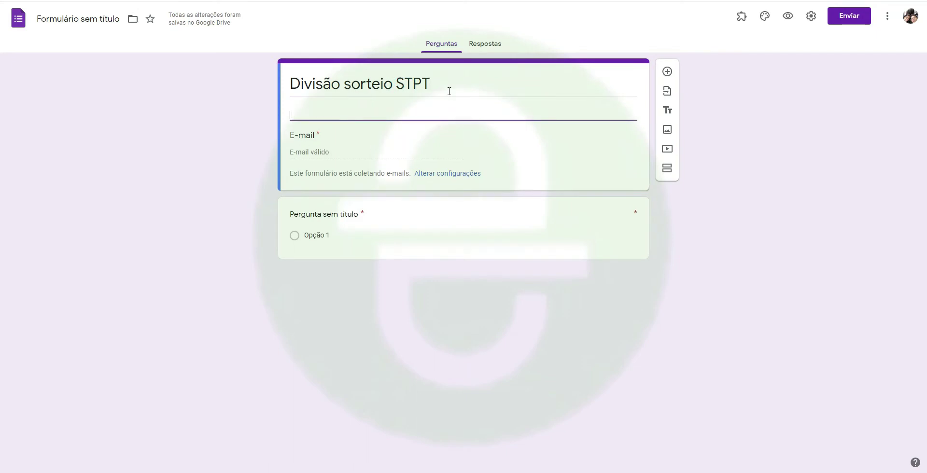
- Type the description 'Me ajudem a chegar em 2000 STPT para eu dividir o premio.'
text(Me ajudem a chegar e)
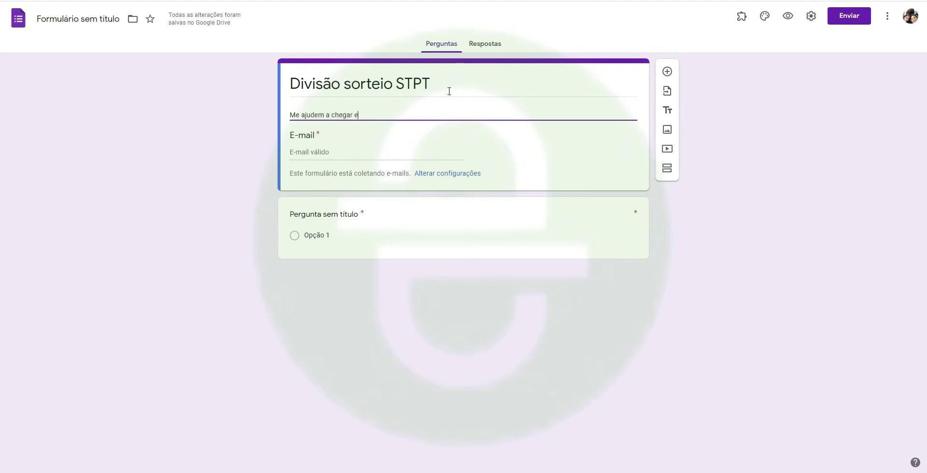
text(m 2000 STPT)
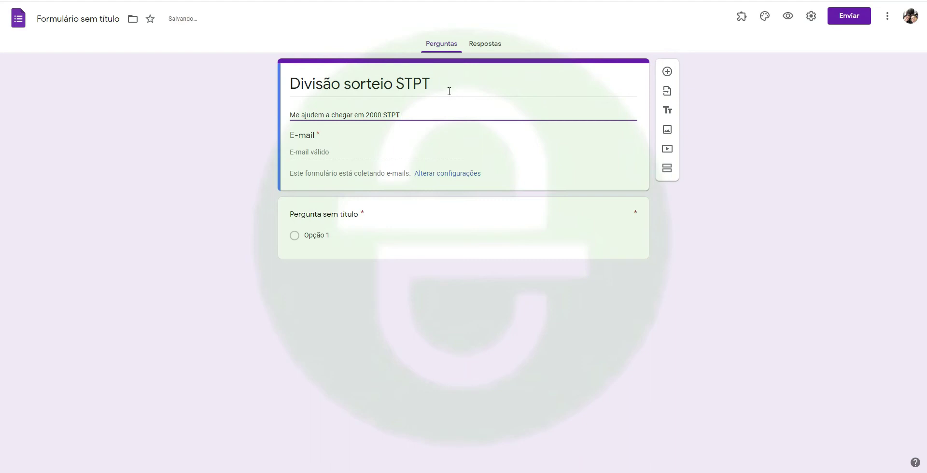
text( para eu)
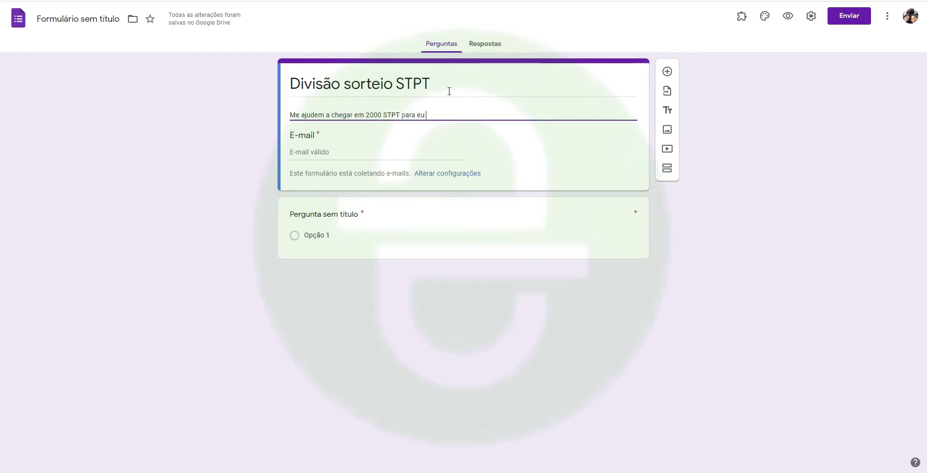
text( dividir o premio.)
key(Return)
text(STPT)
key(shift+Home)
key(BackSpace)
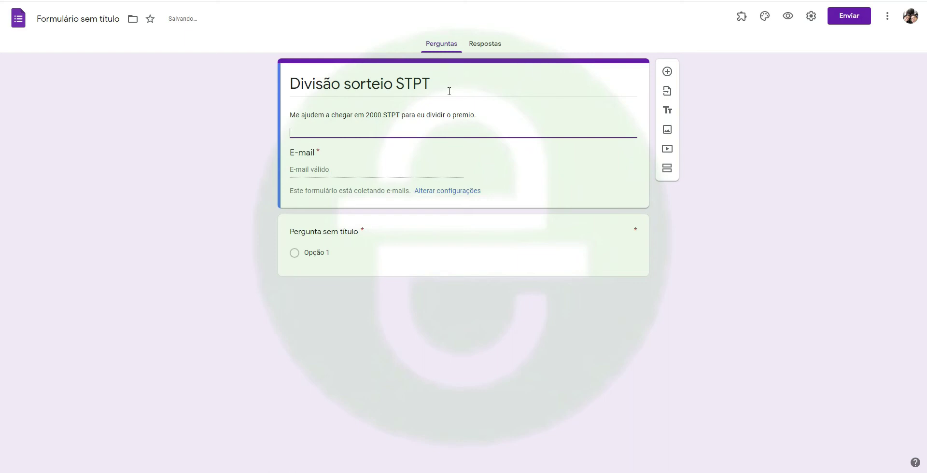
- Compute 2000 - 1210 in Calculator and write the subtraction on a new description line
text(1210)
key(Home)
text(2000 - 2000)
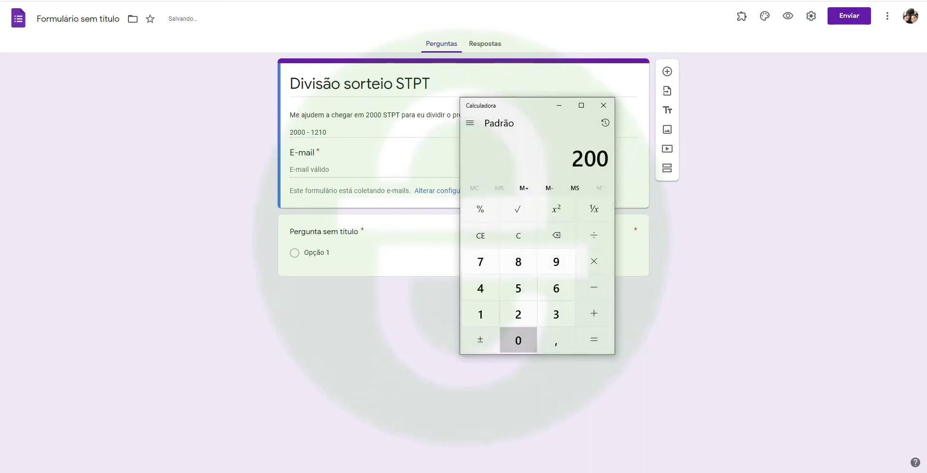
text(-1210)
key(Return)
click(176, 343)
click(356, 134)
text(78)
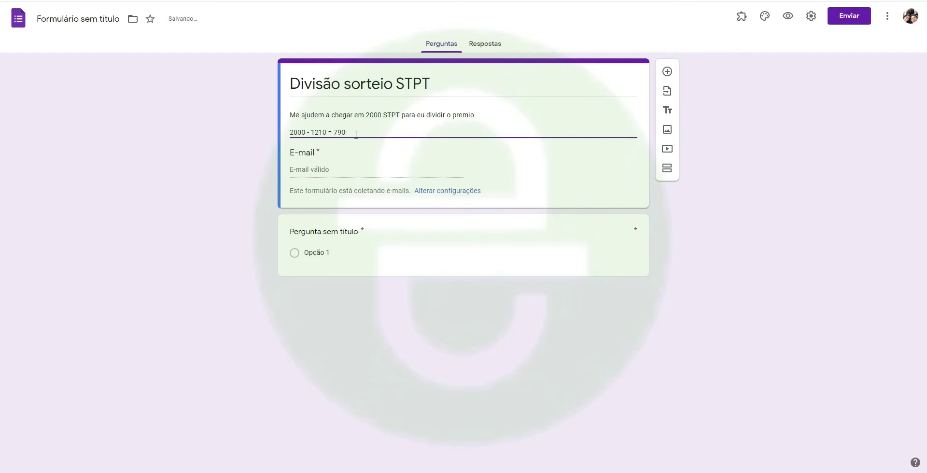
- Complete the line as 'Falta apenas (2000 - 1210) = 790 Token para eu realizar um sorteio.'
key(Home)
key(Return)
key(Up)
text(Falta ape)
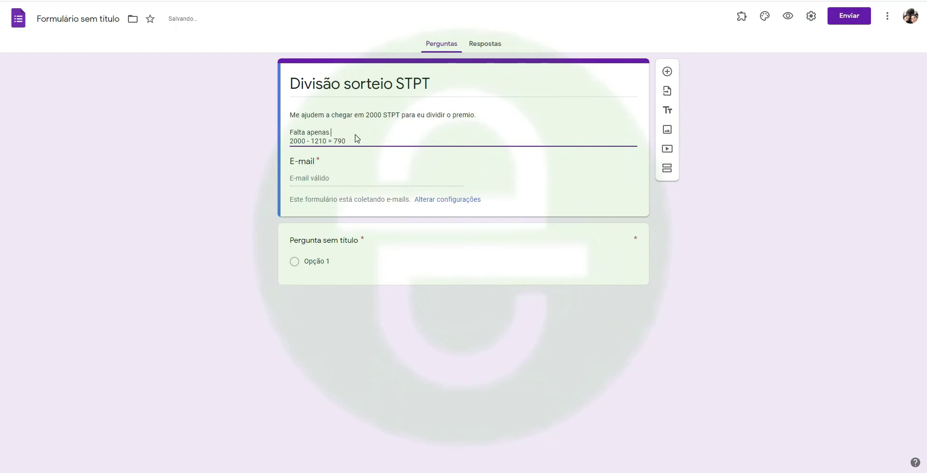
key(Delete)
key(ctrl+shift+Right)
key(shift+Right)
key(Left)
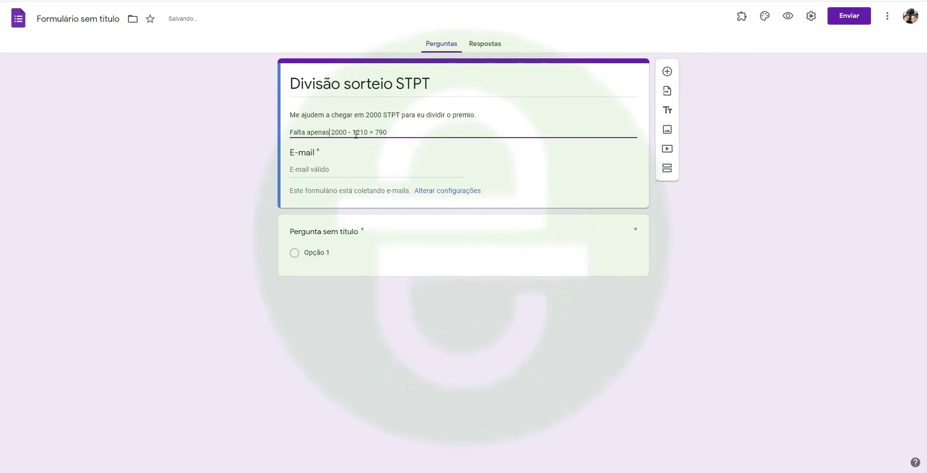
text(()
key(ctrl+Right)
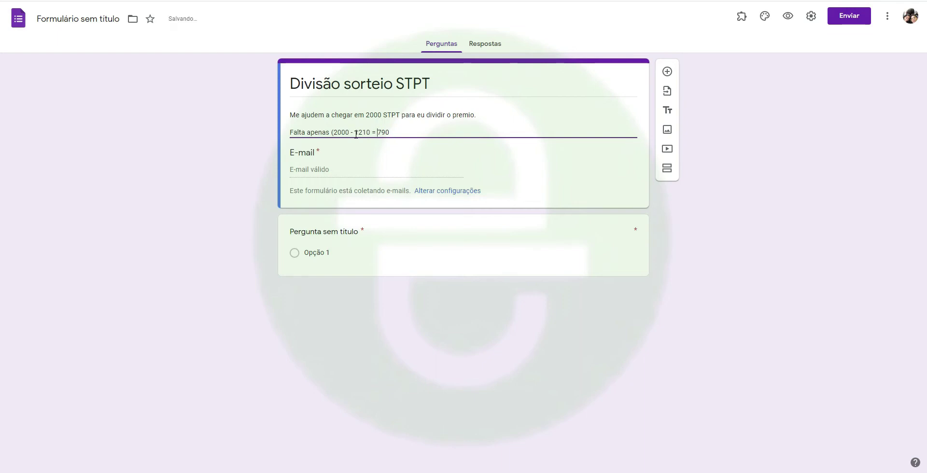
text() = 790 Token para eu realizar)
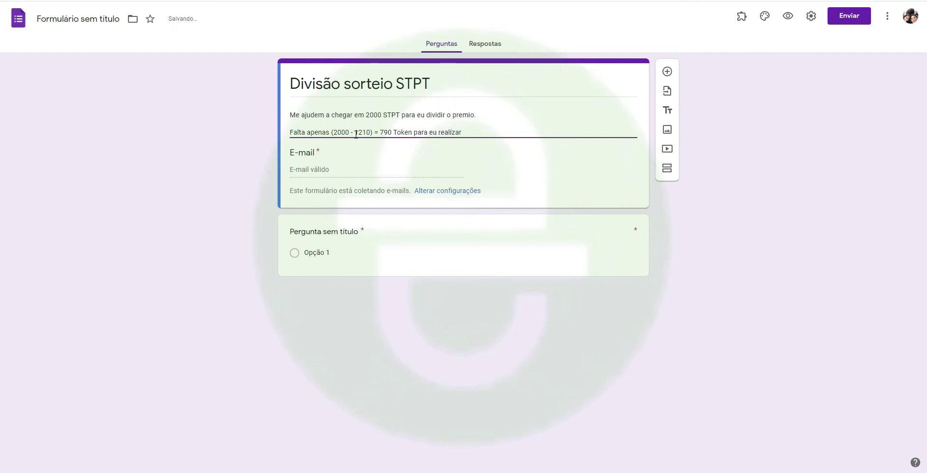
text( um sorteio.)
key(Return)
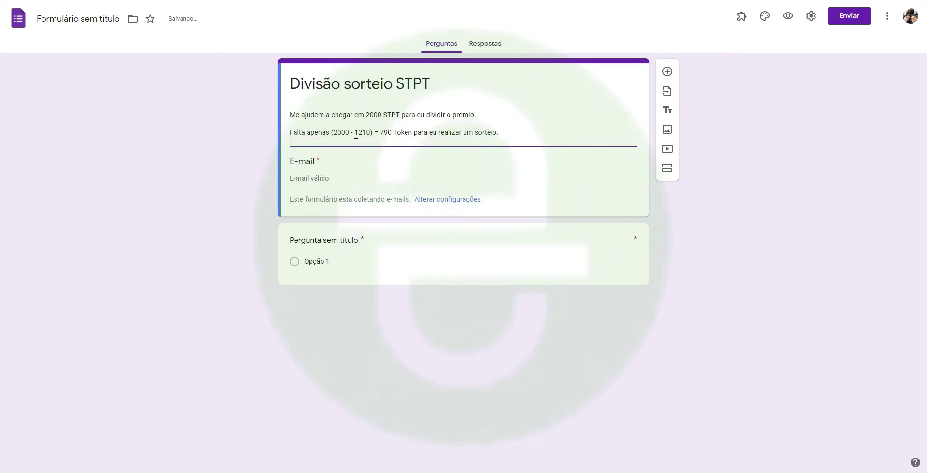
key(Return)
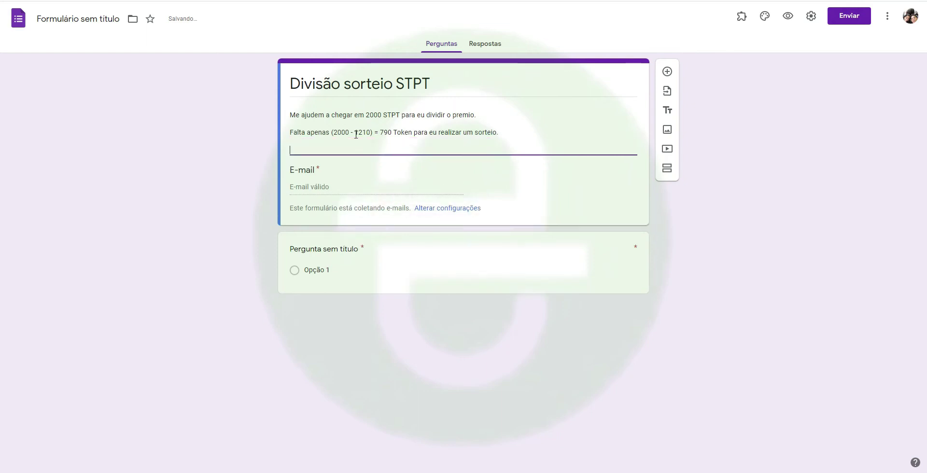
- Add the description line 'Ganha +50 Token por referencia.'
key(Up)
text(+50)
text(Ganha )
text( Token)
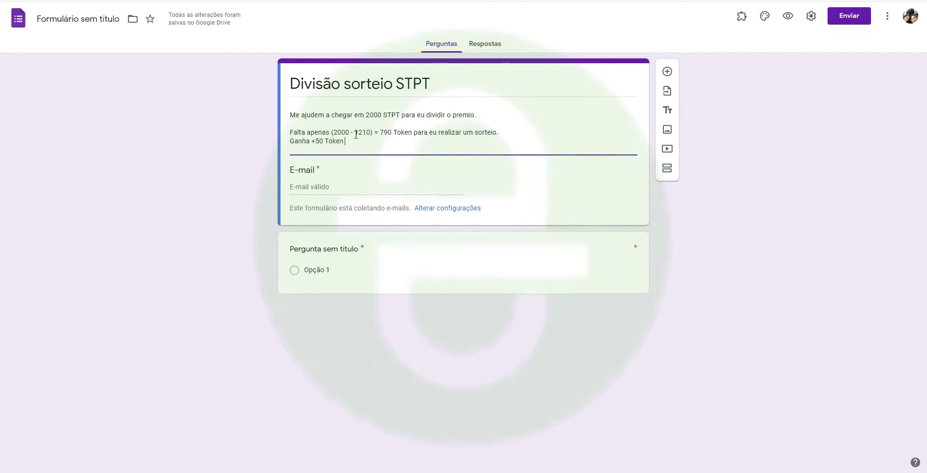
text( por referencia.)
key(Return)
- Compute 790 / 50 in Calculator and add 'Eu preciso de 16 referencias.'
key(super+r)
text(calc)
key(Return)
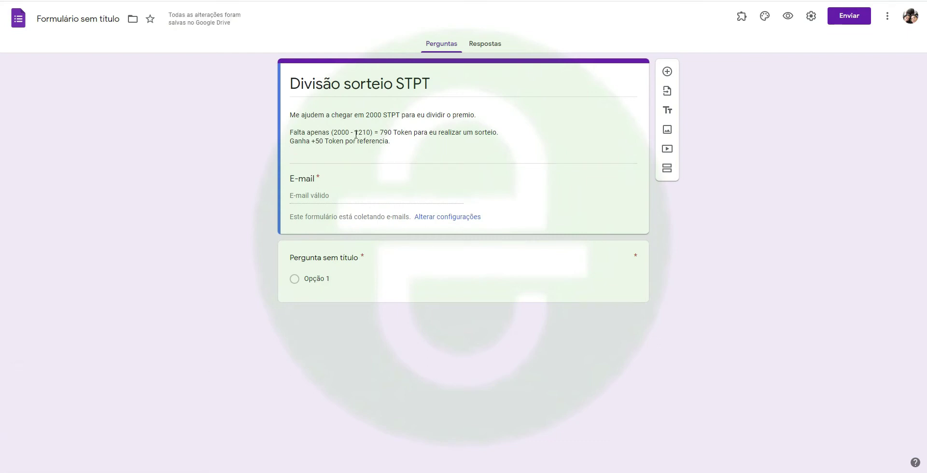
text(790)
key(slash)
text(50)
key(Return)
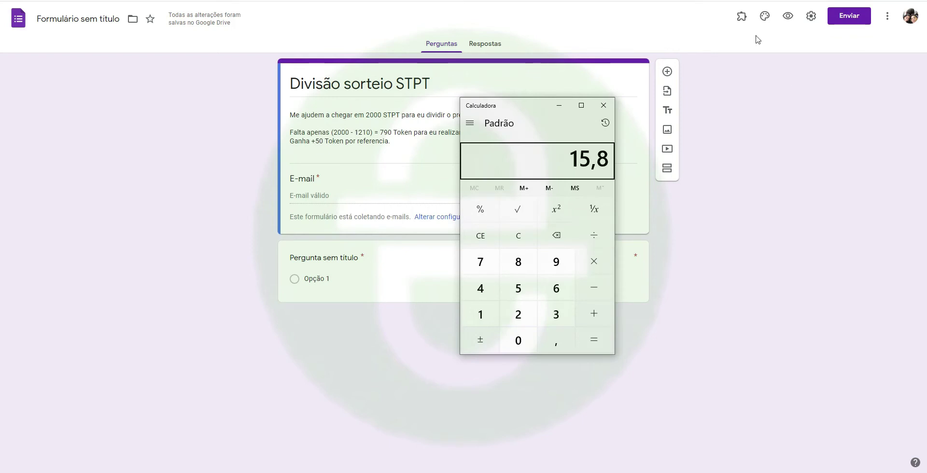
click(399, 142)
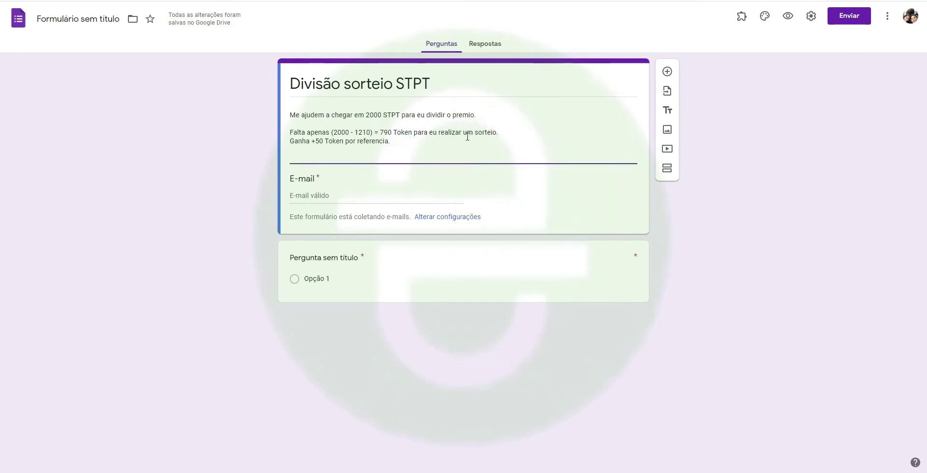
key(Return)
key(Return)
text(Eu preciso de 16 referencias.)
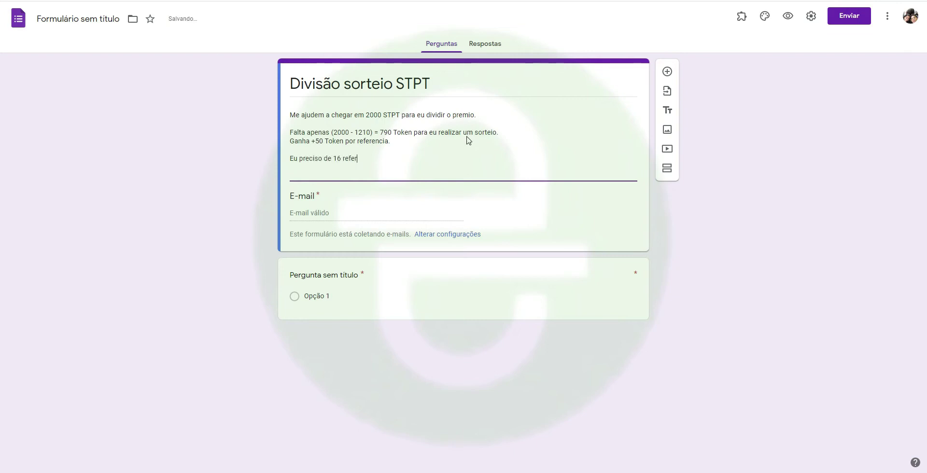
- Write the closing line 'Eu saco 1000 Token, e troco por USDT (então dou a metade - taxa de gas da binanc'
key(Return)
key(Return)
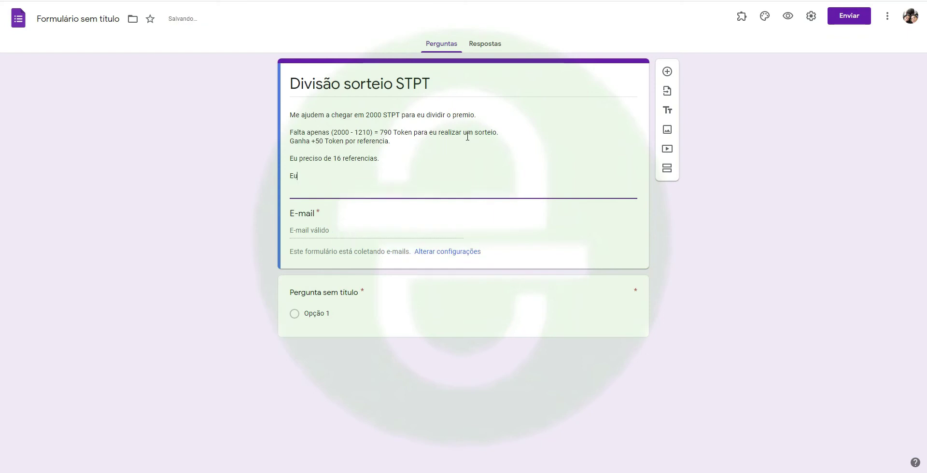
text(Eu fico com )
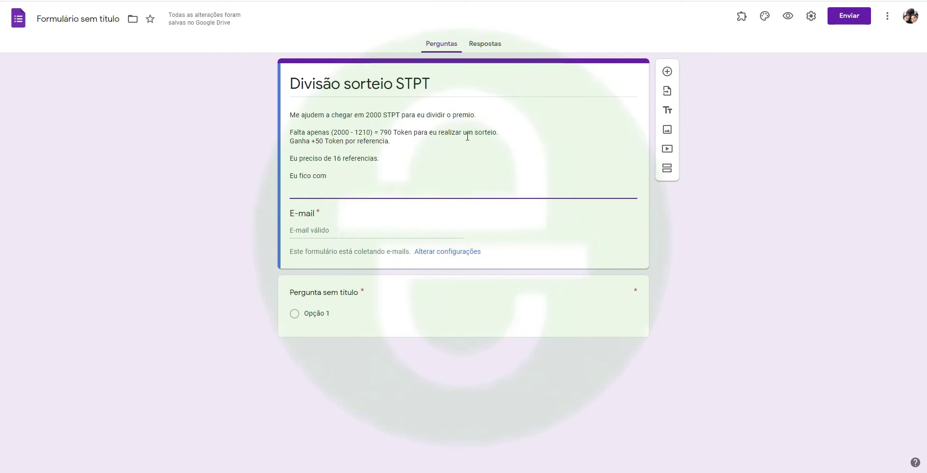
text(1)
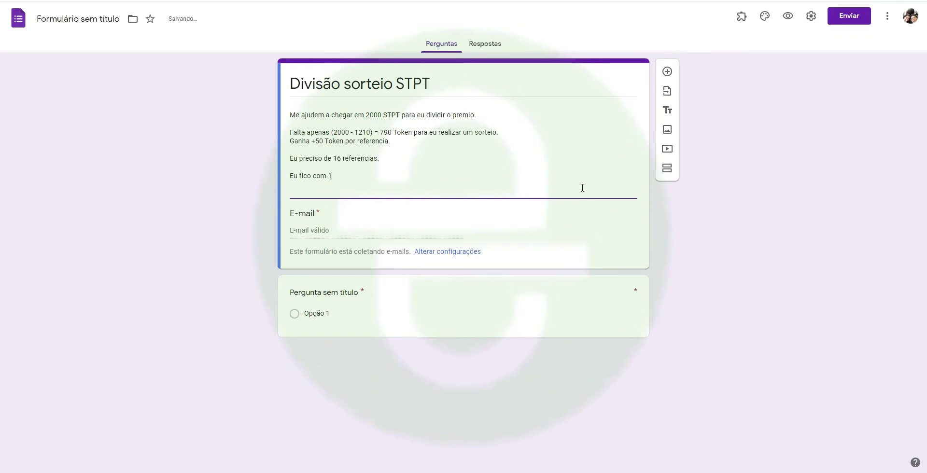
text(000)
key(shift+Home)
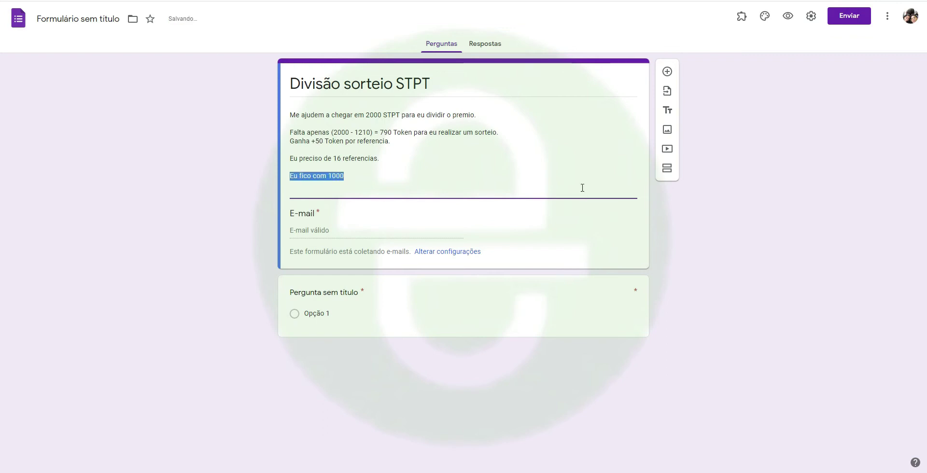
text(Eu saco 1)
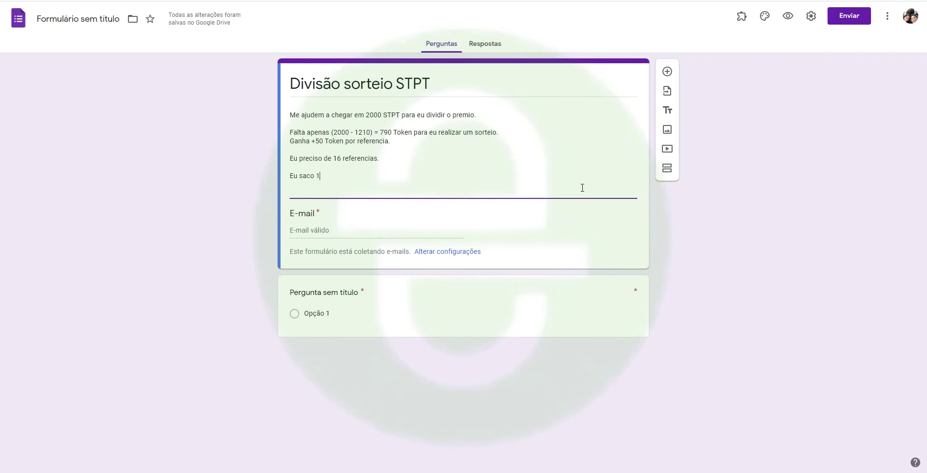
text(000 Token, e troco por)
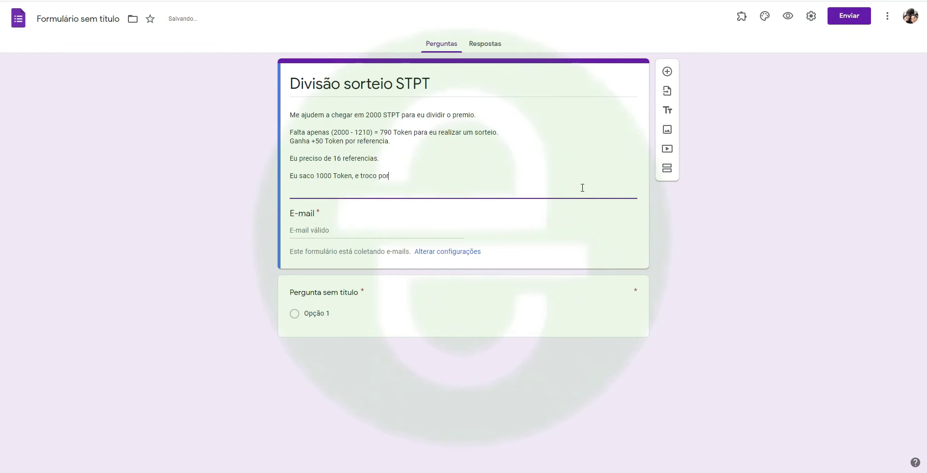
text( USDT)
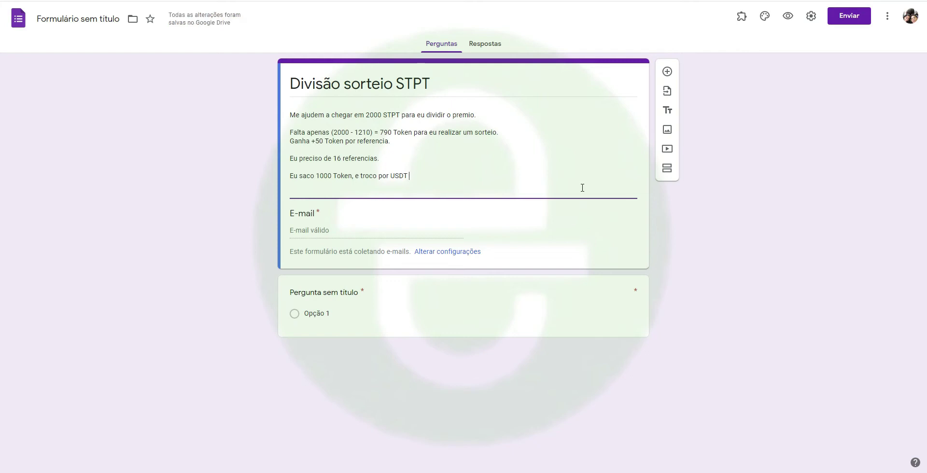
text( ()
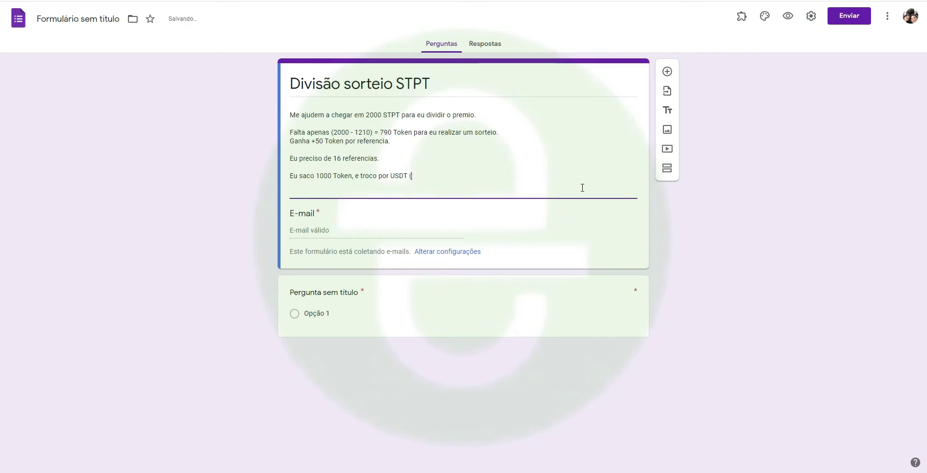
text(então dou a metade - taxa de g)
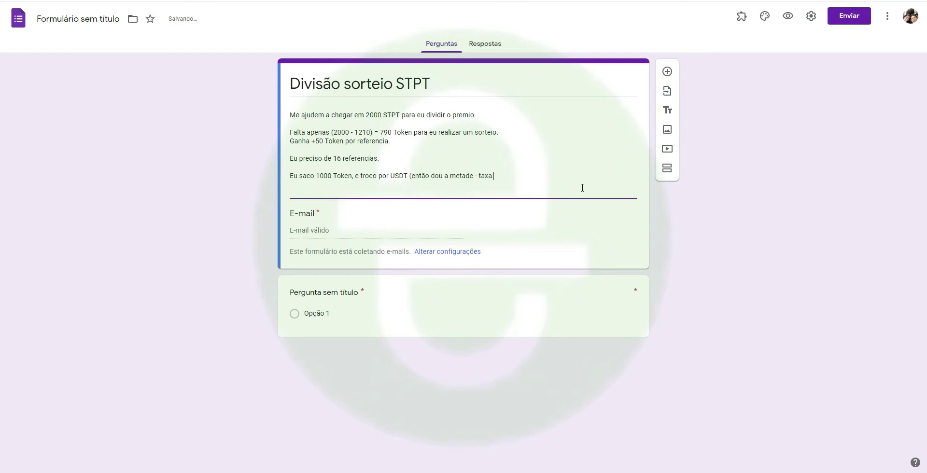
text(as da binanc)
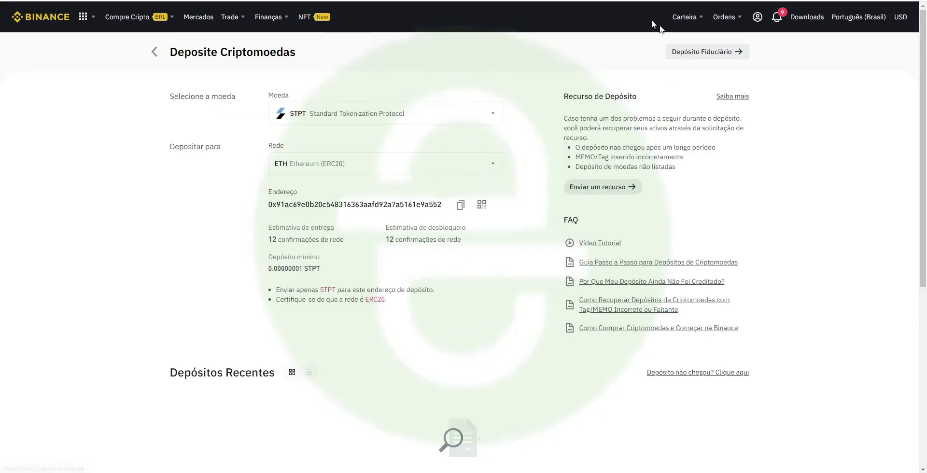
- Filter the spot wallet's coin list to USDT and start a USDT withdrawal
mouse_move(685, 17)
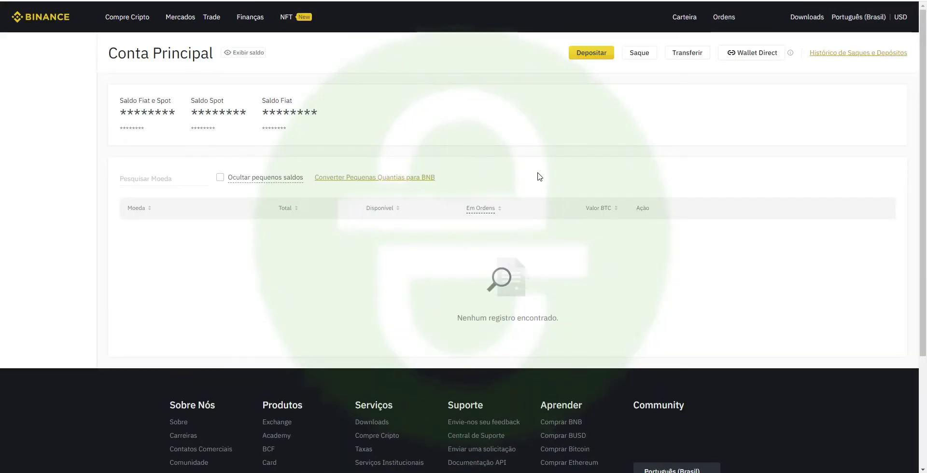
click(167, 178)
text(usdt)
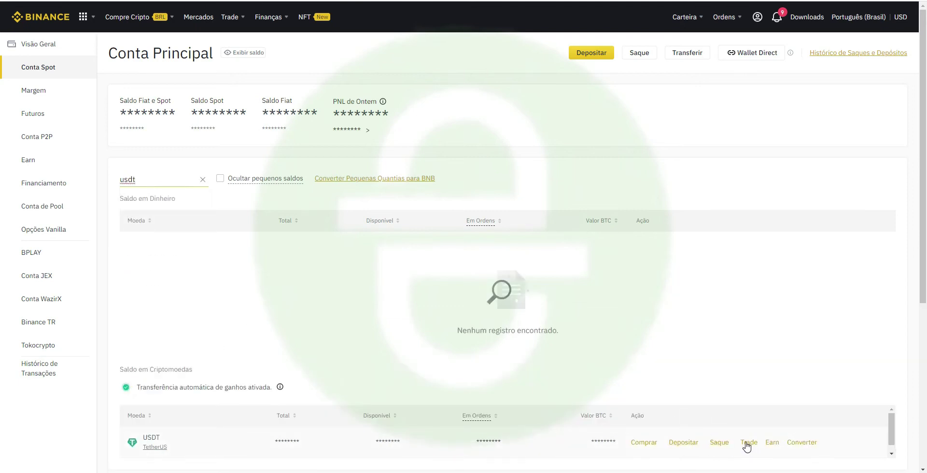
click(718, 443)
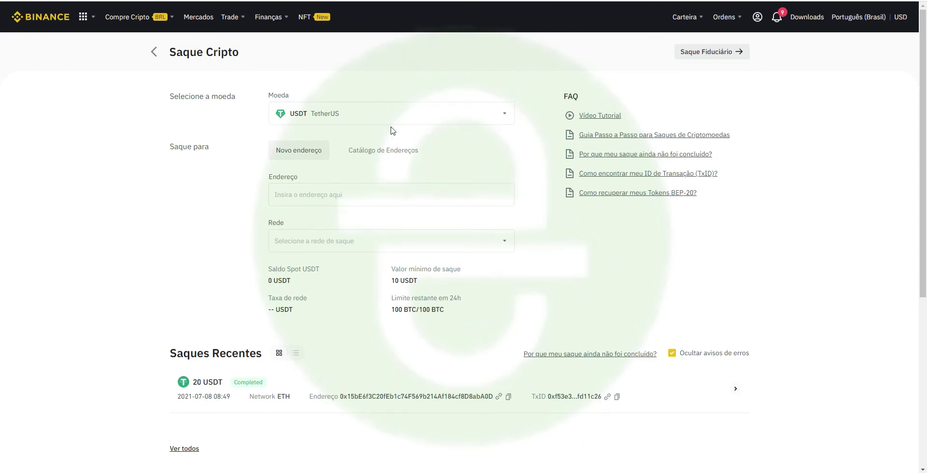
- Set the USDT withdrawal network to BSC (BEP20), answering 'Não tenho certeza' to the address check
click(321, 197)
click(293, 240)
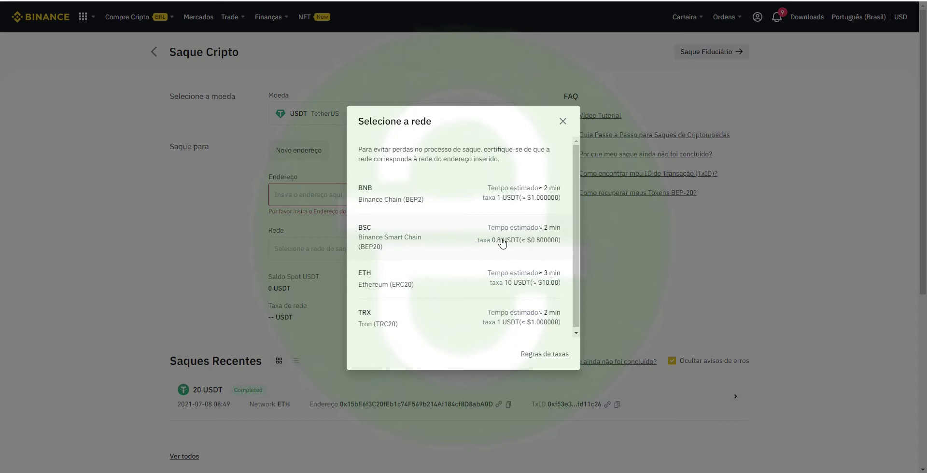
click(531, 241)
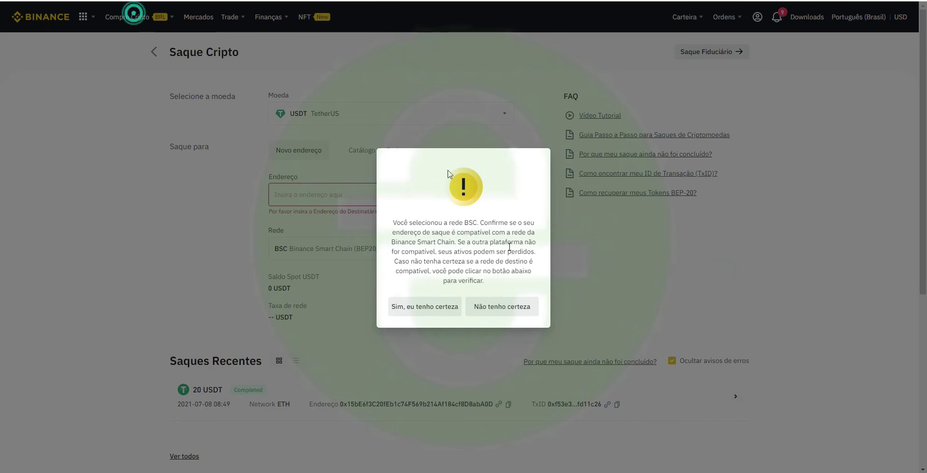
click(510, 312)
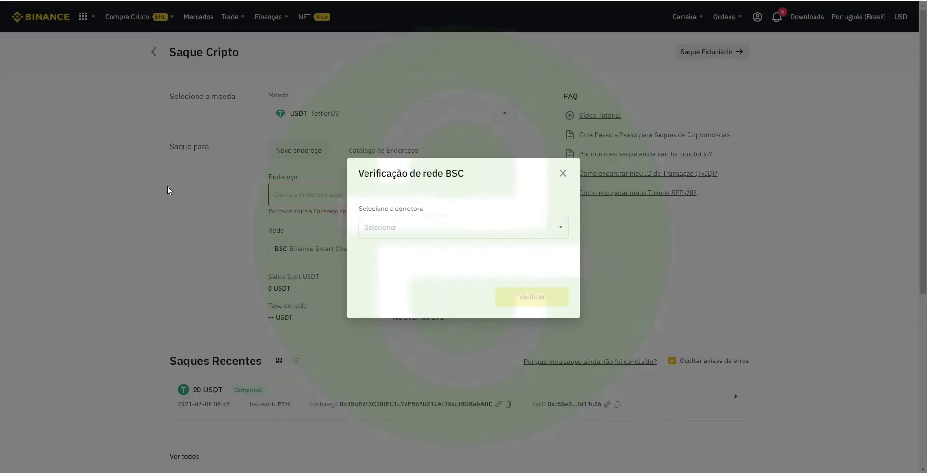
click(562, 173)
click(128, 18)
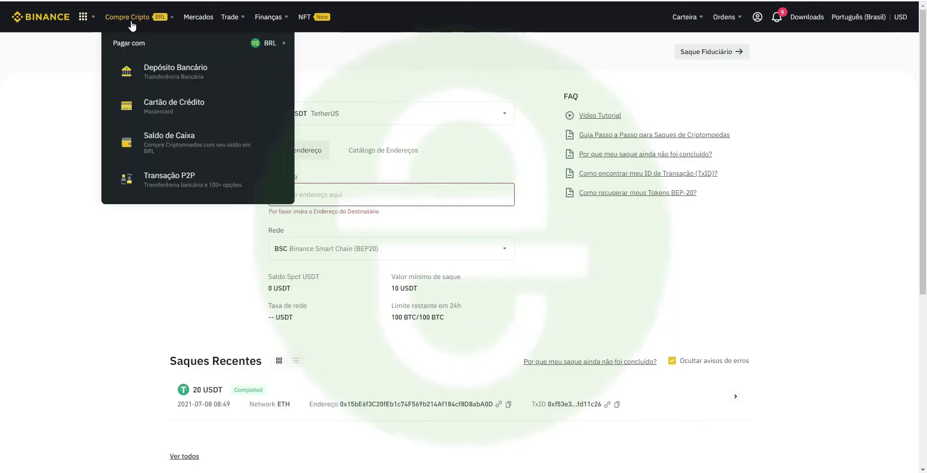
mouse_move(226, 17)
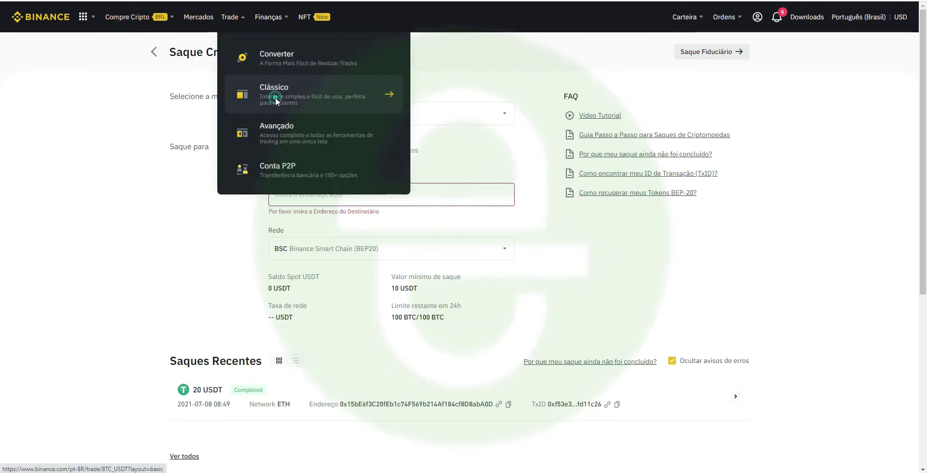
- Open the classic spot trading screen on the STPT/USDT market, dismissing the welcome popups
click(275, 97)
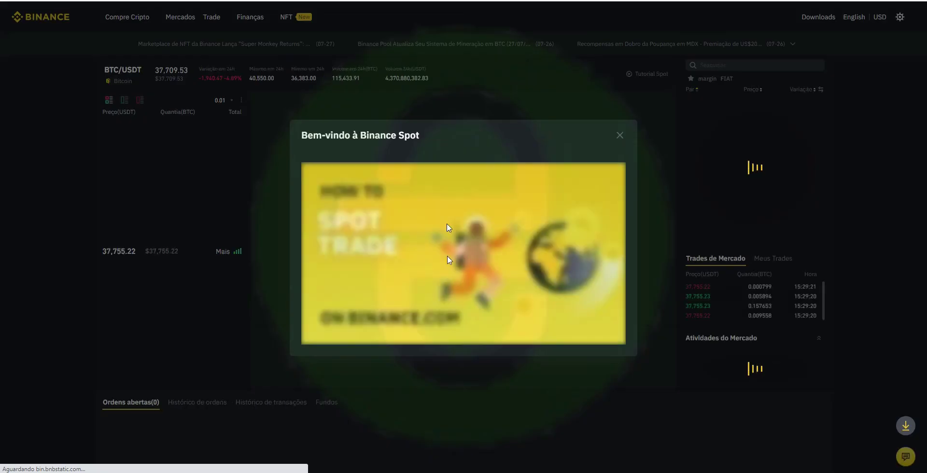
click(607, 138)
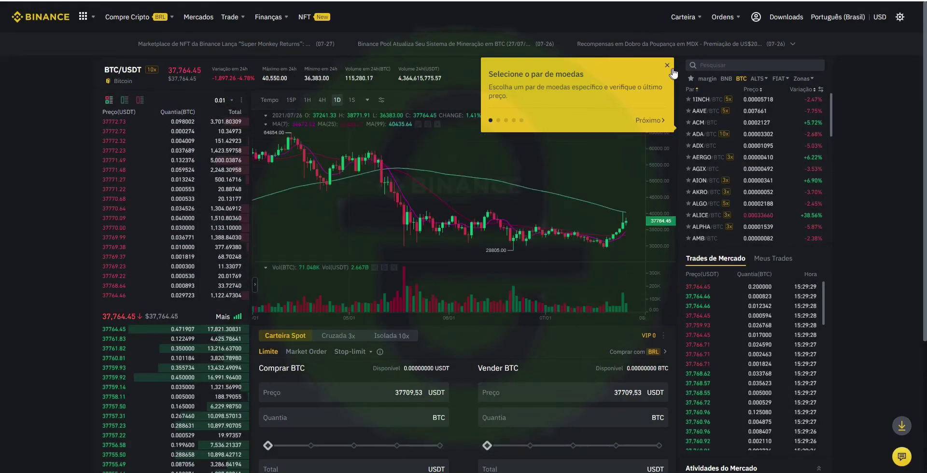
click(666, 65)
click(737, 65)
text(s)
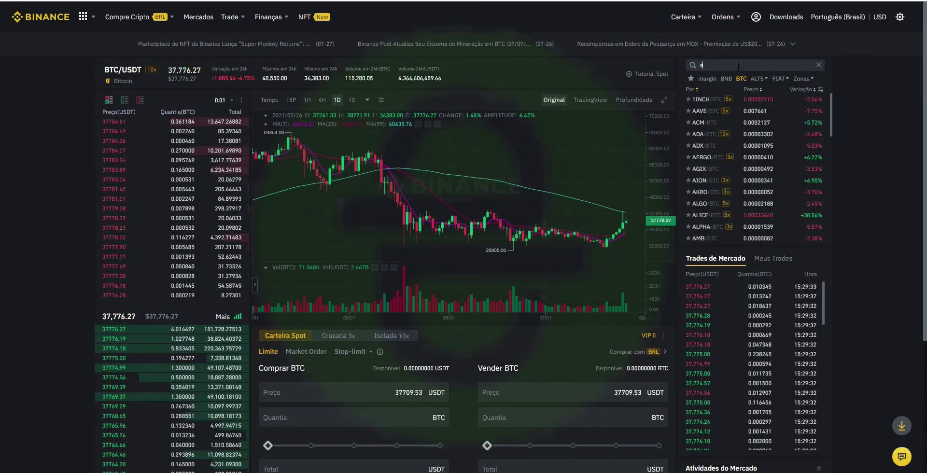
text(tpt)
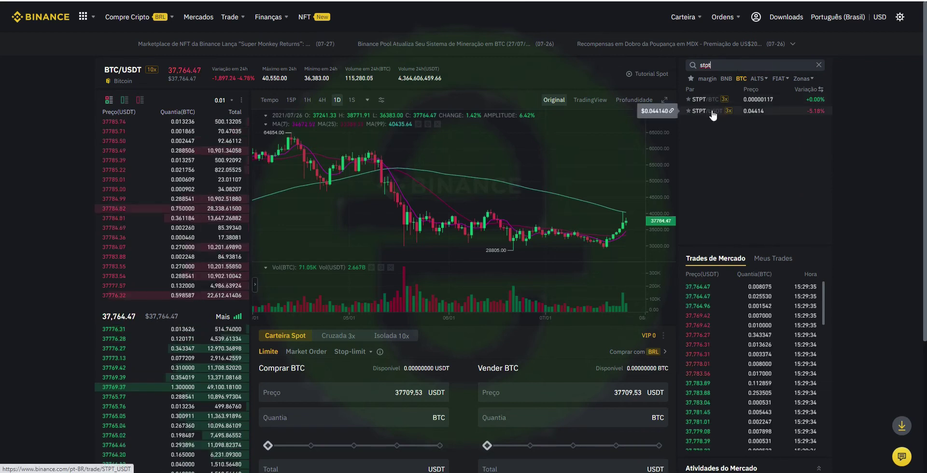
click(712, 113)
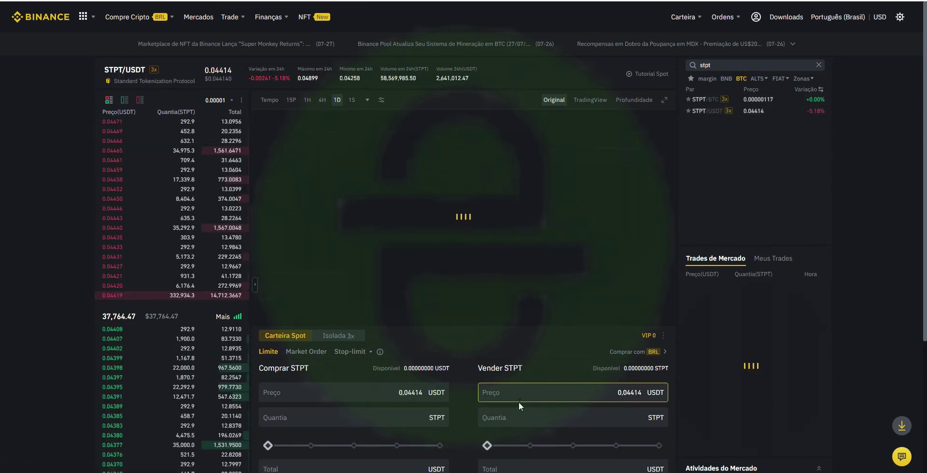
- Enter a sell amount of 1000 STPT and check its 44.14 USDT total
click(567, 420)
text(10)
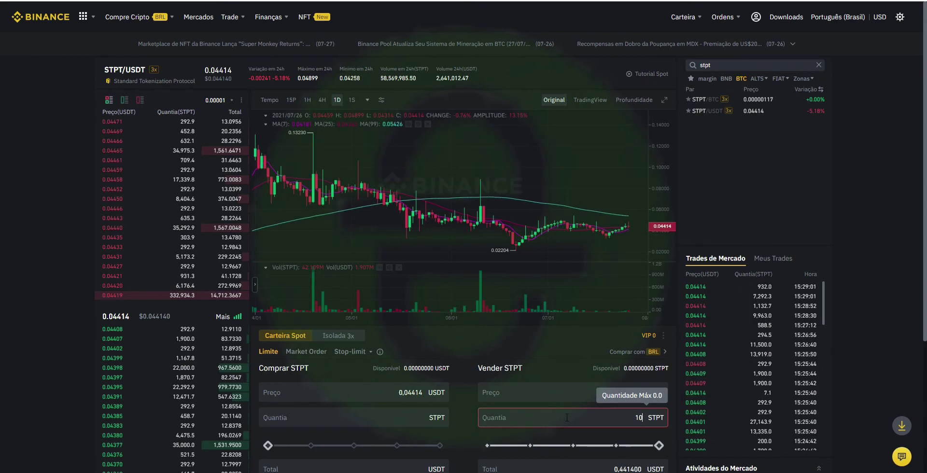
text(00)
scroll(728, 387, down, 1)
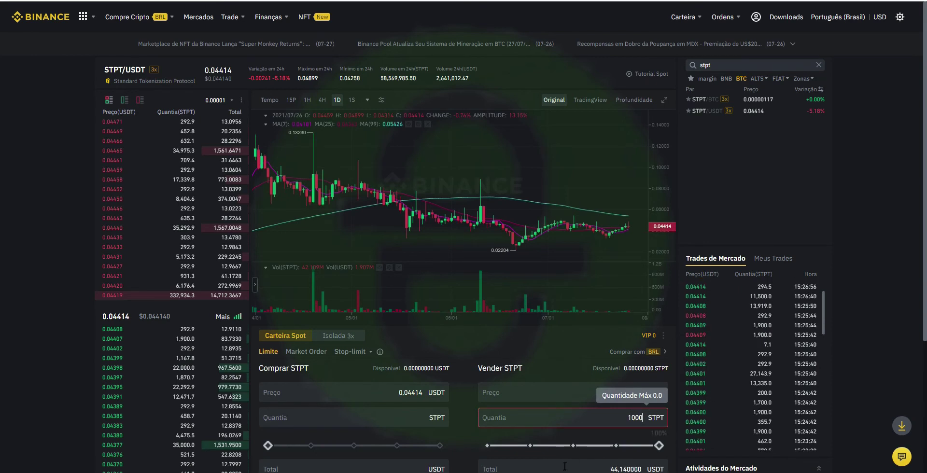
click(564, 465)
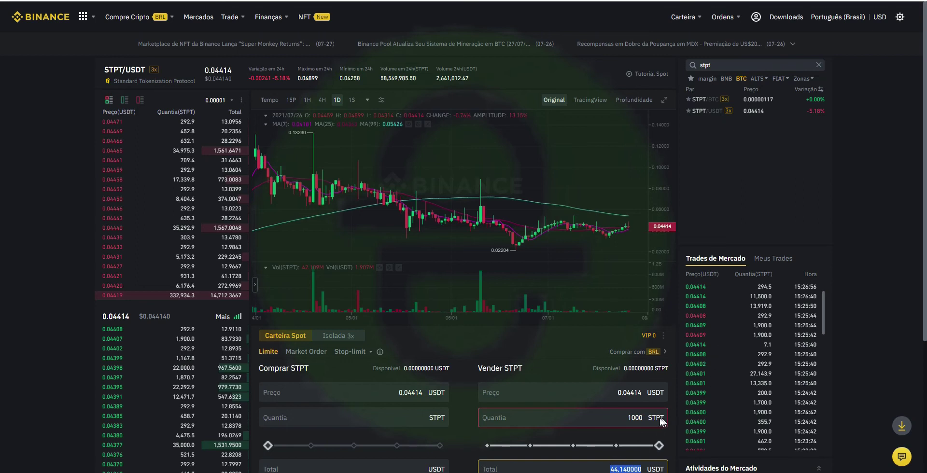
scroll(706, 377, down, 2)
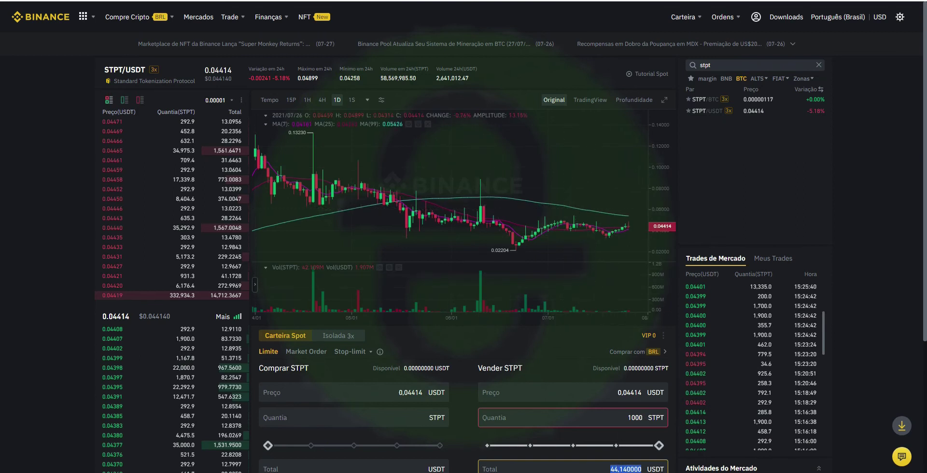
key(ctrl+Tab)
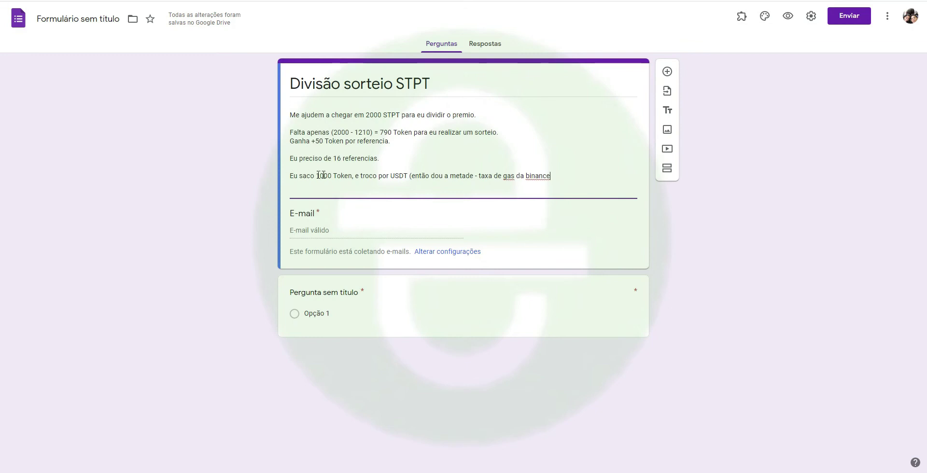
- Add 'na Binance' to the description, correct gas to gás, and start titling the question 'Sua carteira USDT'
text(na Binance)
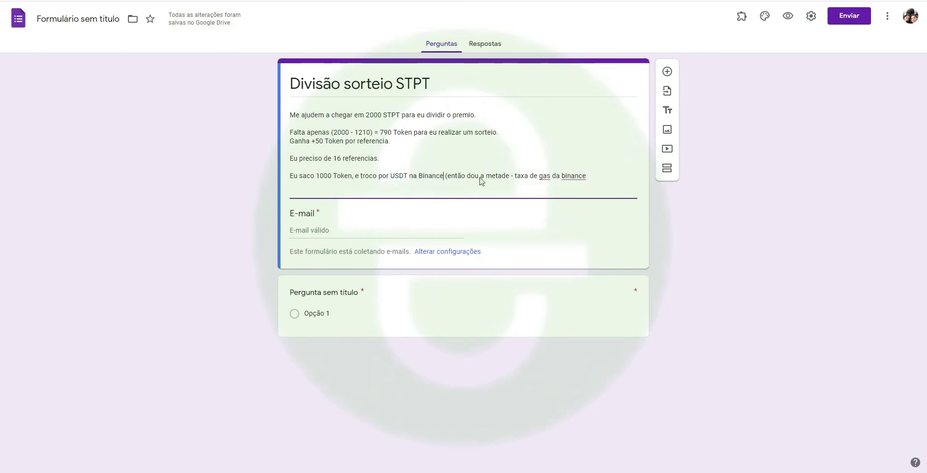
right_click(546, 176)
click(586, 183)
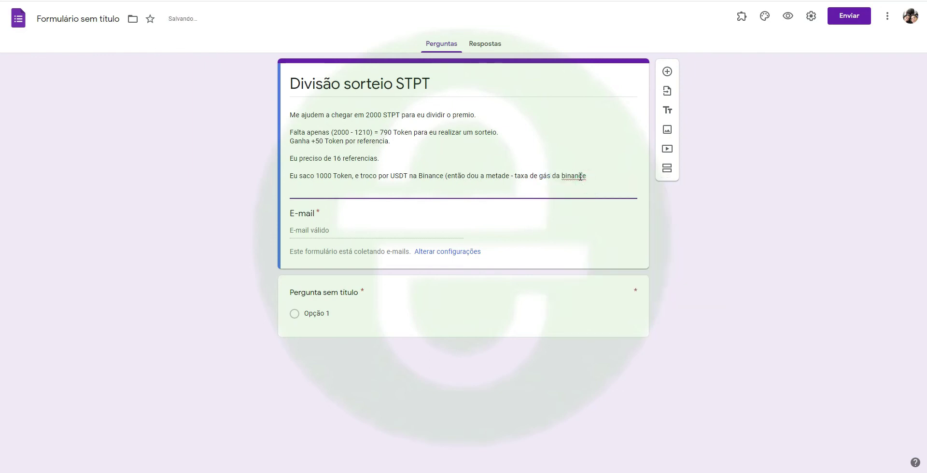
click(565, 174)
key(BackSpace)
click(330, 296)
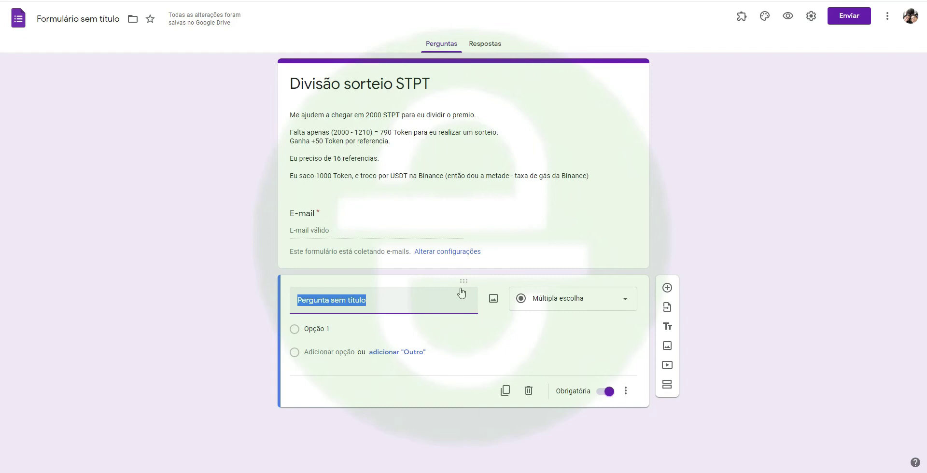
text(Sua carteira U)
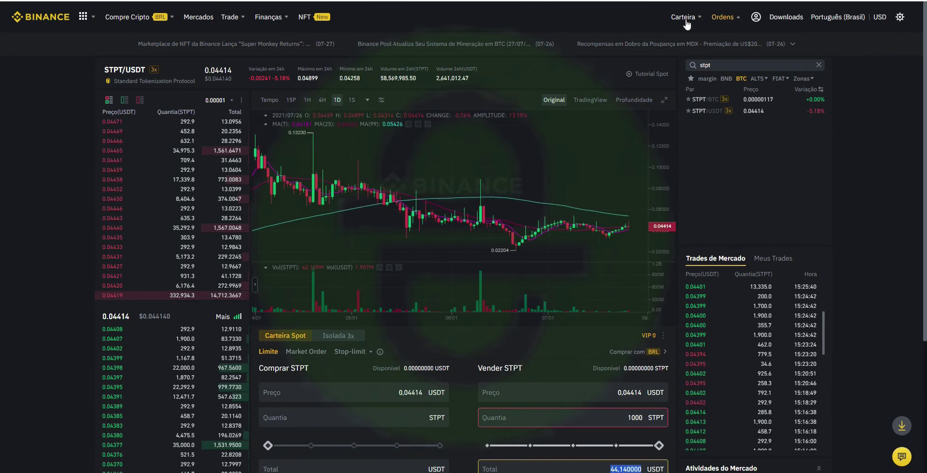
- Search the spot wallet for USDT, land on its deposit page, and go back to the wallet overview
mouse_move(686, 24)
click(708, 75)
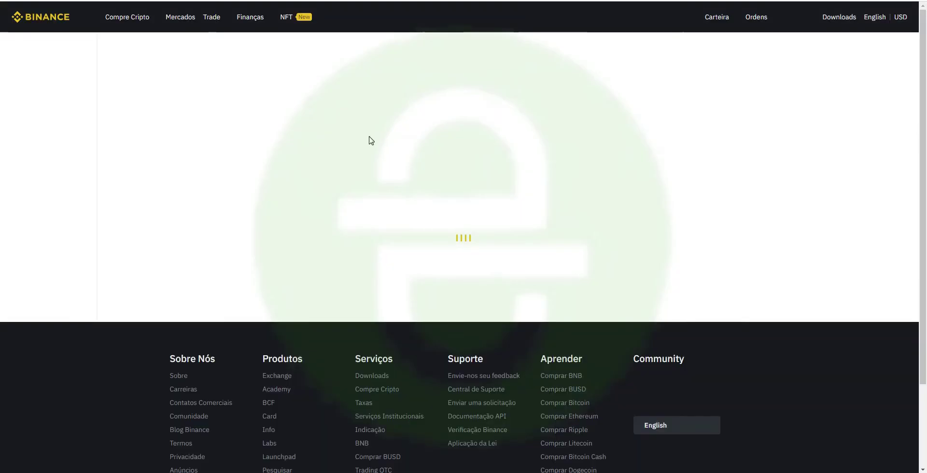
click(188, 180)
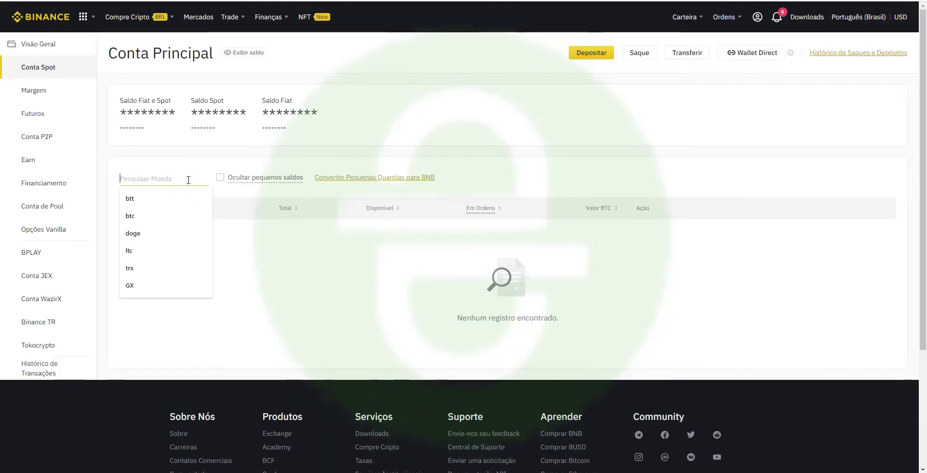
text(usdt)
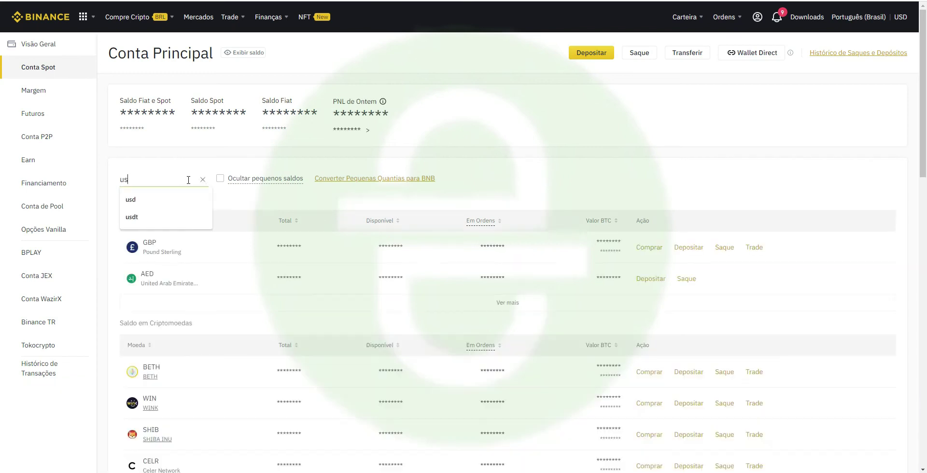
click(140, 218)
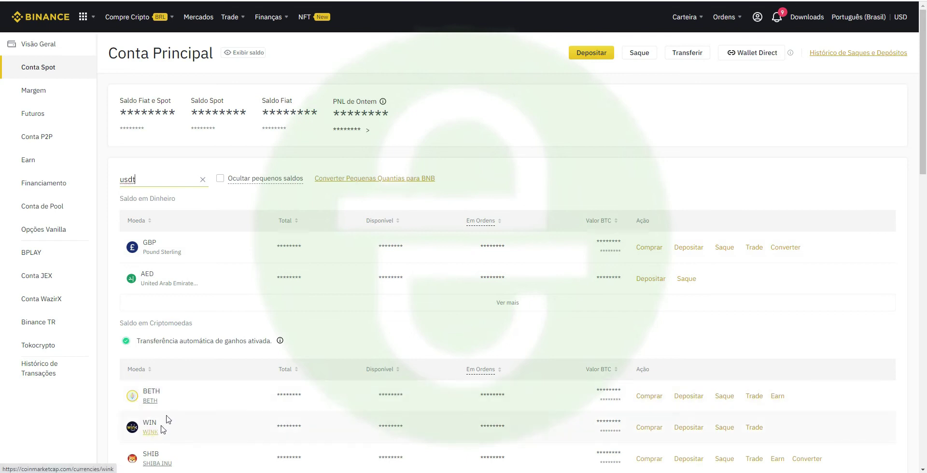
click(689, 442)
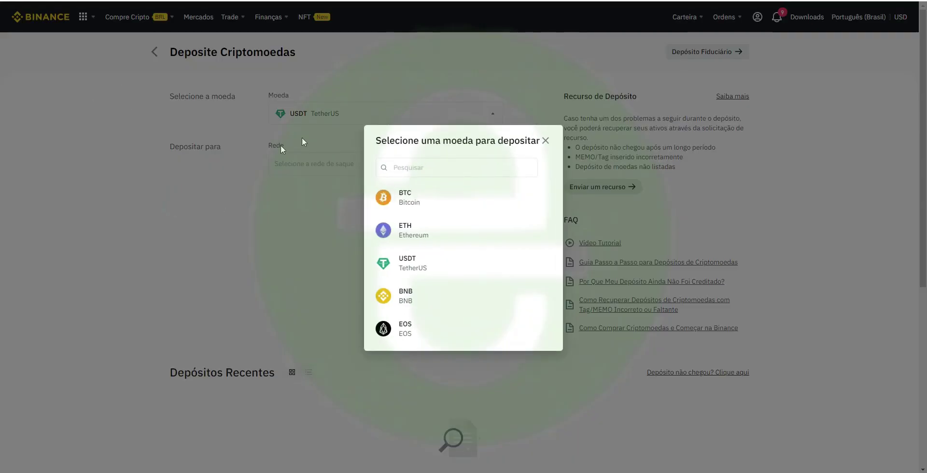
click(545, 142)
click(544, 141)
click(149, 59)
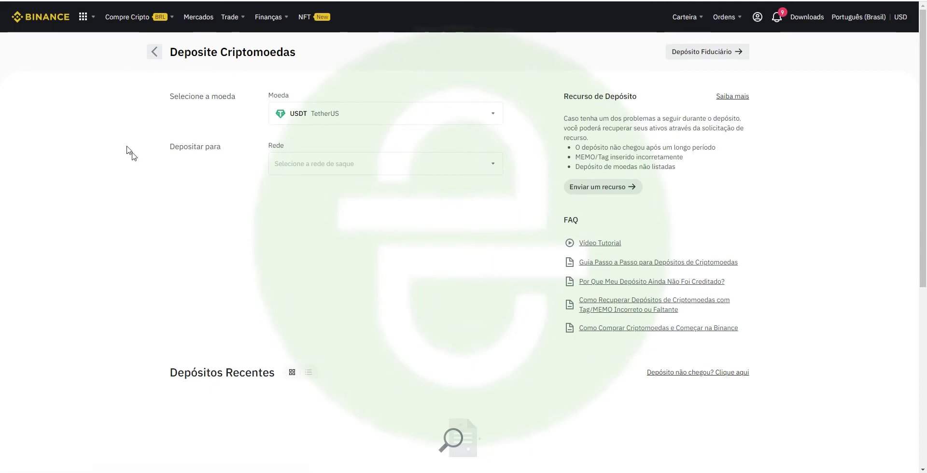
- Open the USDT withdrawal on the confirmed BSC BEP20 network and copy the MetaMask account address
click(160, 182)
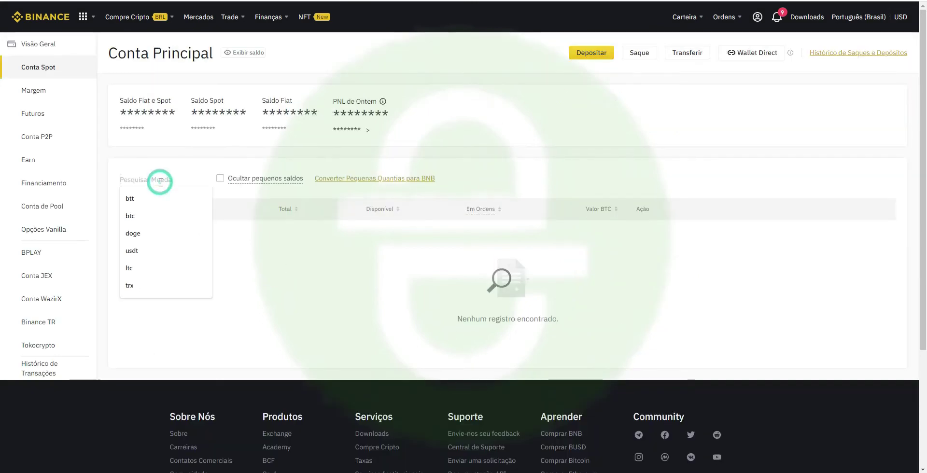
text(usdt)
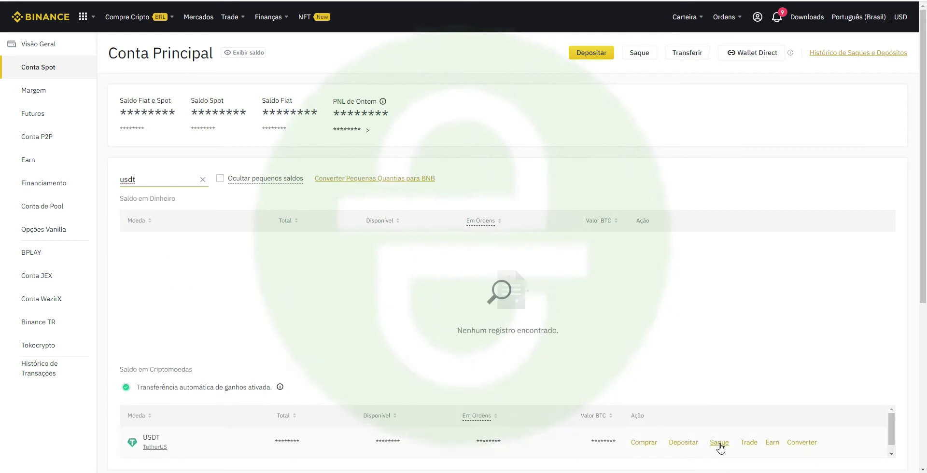
click(718, 442)
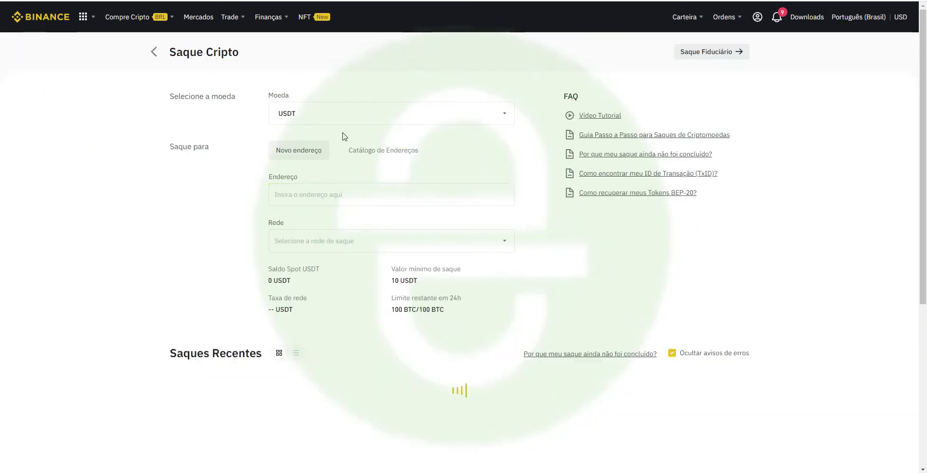
click(326, 245)
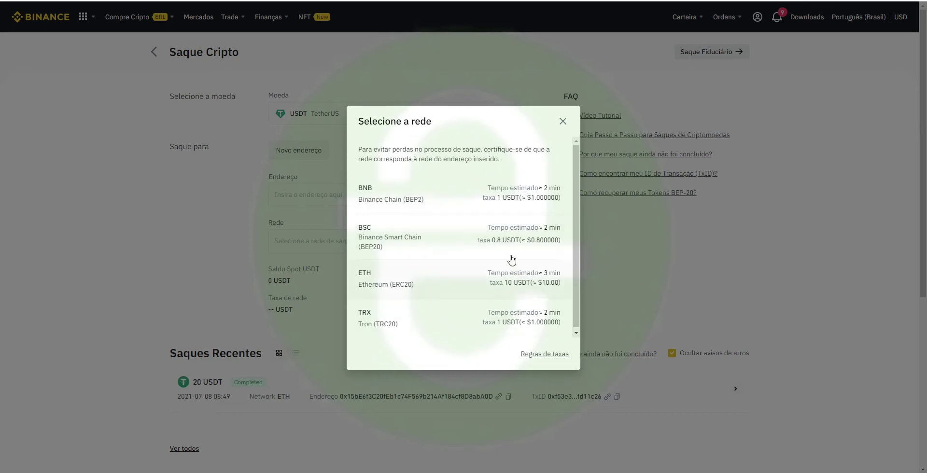
click(382, 251)
click(448, 311)
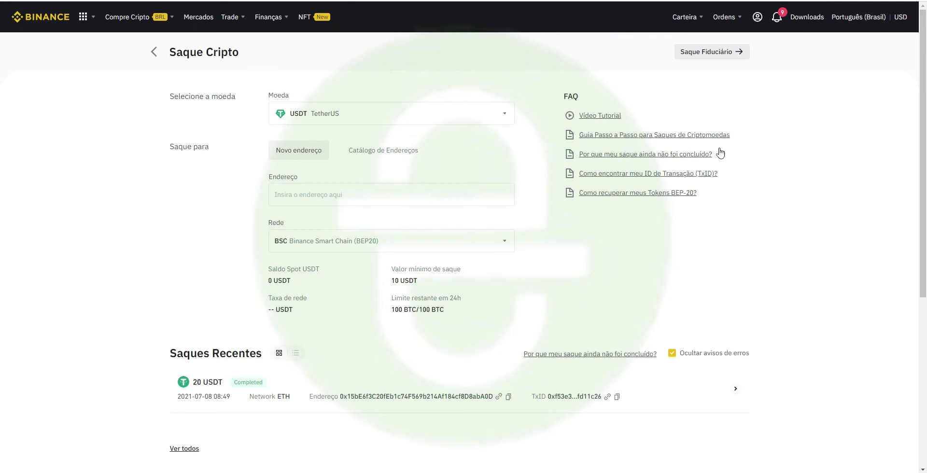
click(758, 1)
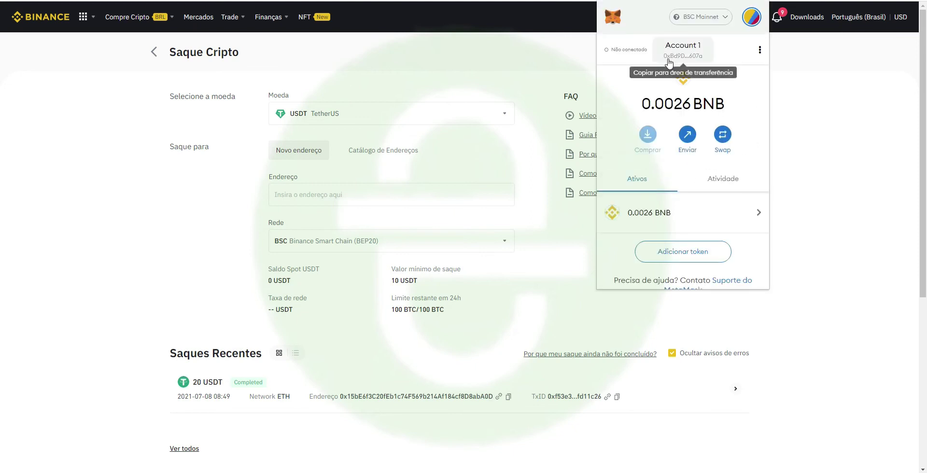
click(686, 47)
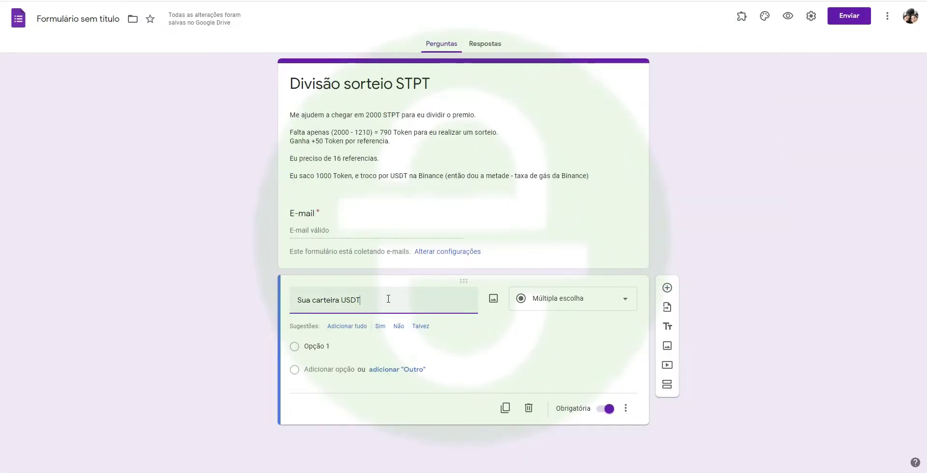
- Title the question 'Sua carteira USDT(BEP20)' and make it a short answer question
text(BEP20))
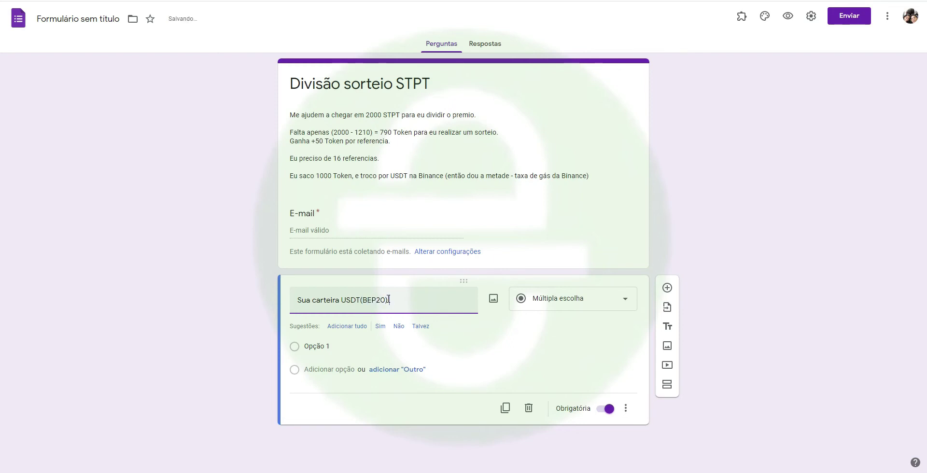
text(0xBd9D41E6F684c39CCC89BaFbC4Dda4b34C59607a)
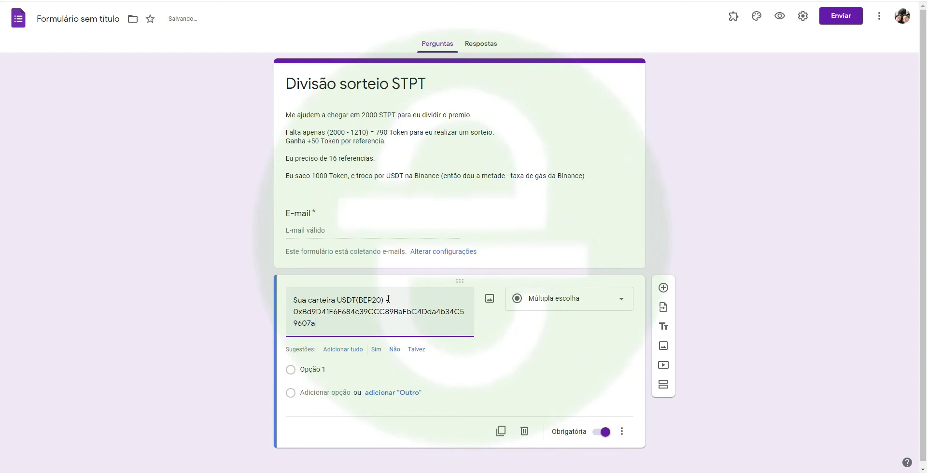
key(ctrl+shift+Left)
key(ctrl+c)
key(BackSpace)
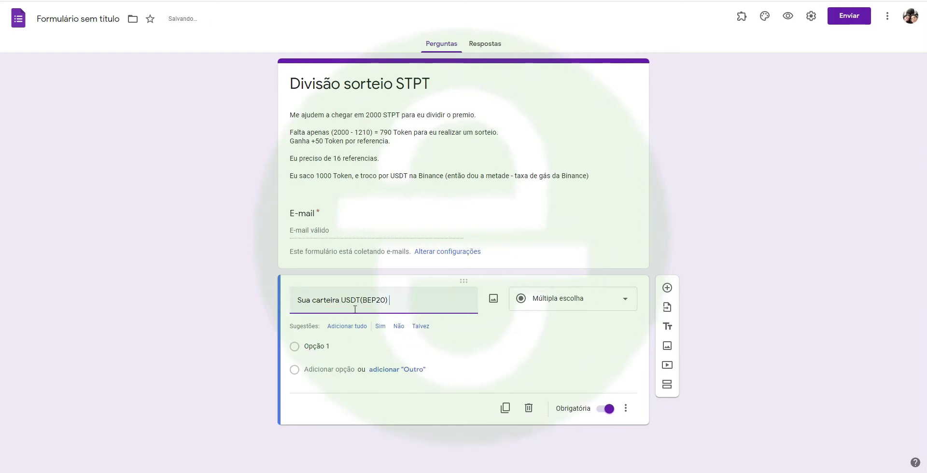
click(583, 302)
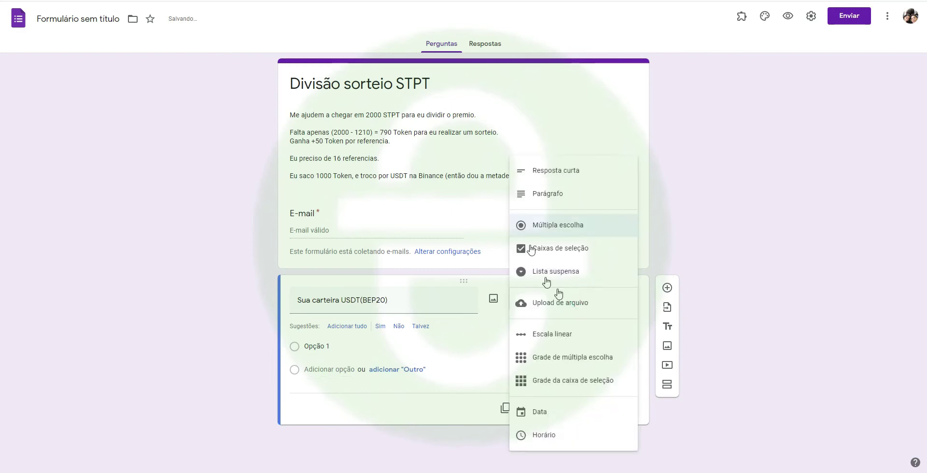
click(568, 172)
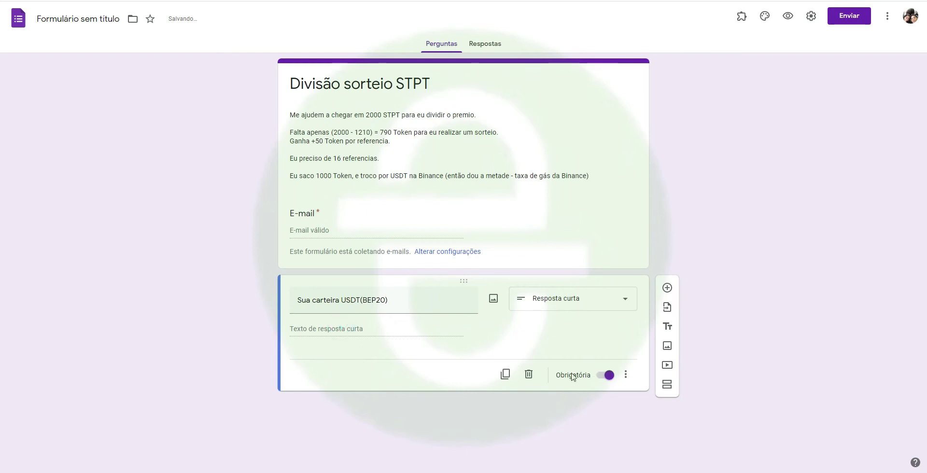
- Add the description 'Exemplo de carteira:' followed by the pasted wallet address
click(625, 375)
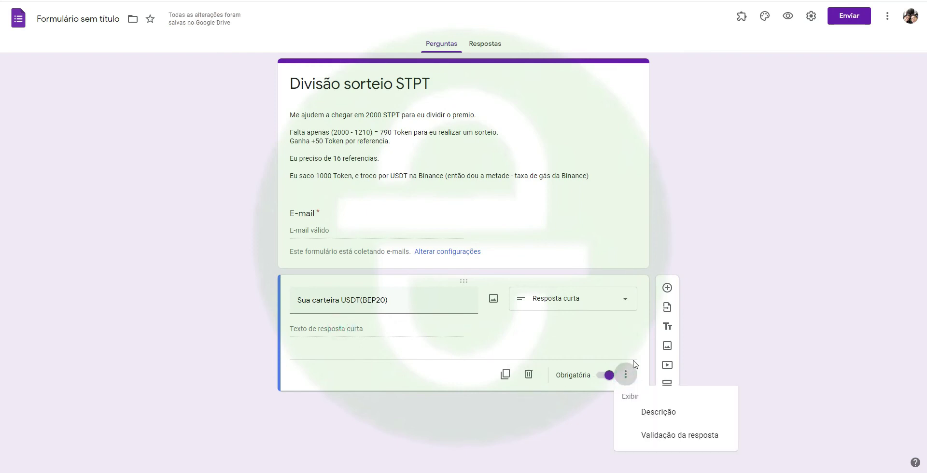
click(656, 413)
text(Exemplo de carteira)
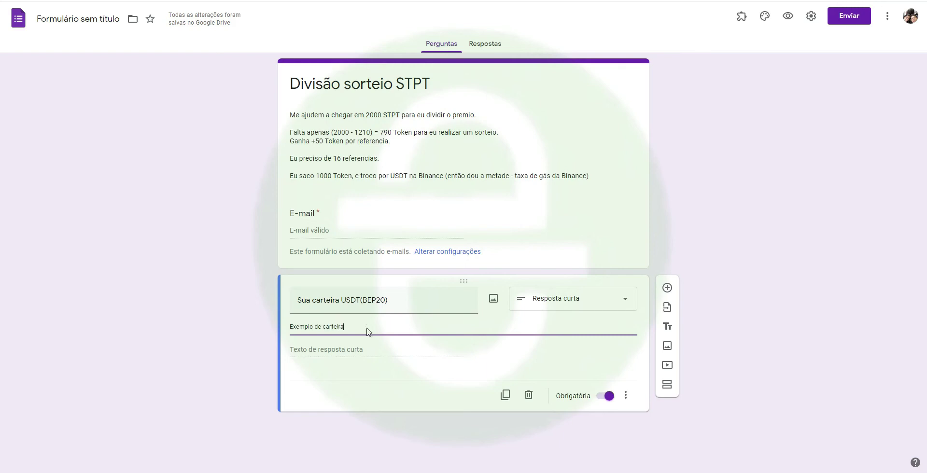
text(:)
key(ctrl+v)
click(480, 346)
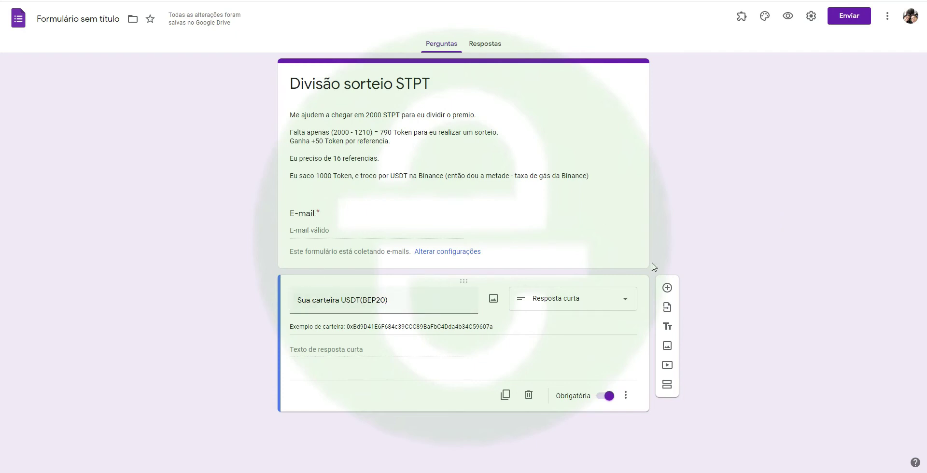
click(489, 49)
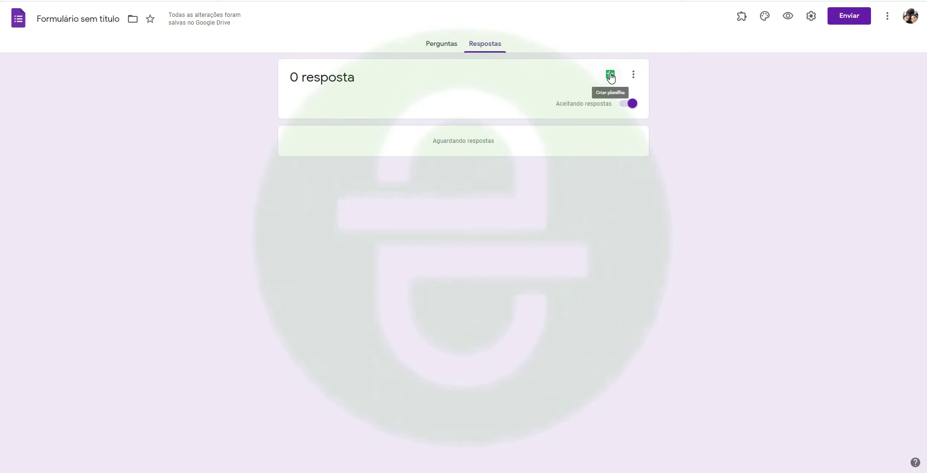
- Rename the form file to its title, 'Divisão sorteio STPT'
click(610, 76)
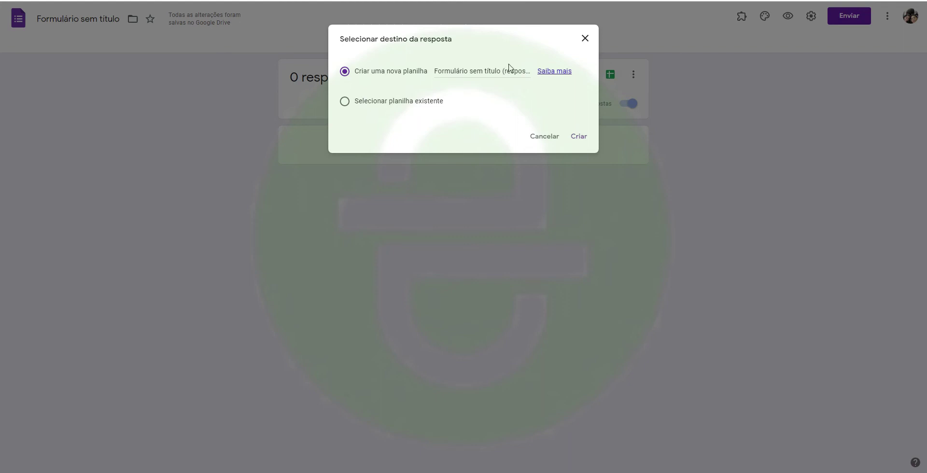
click(585, 38)
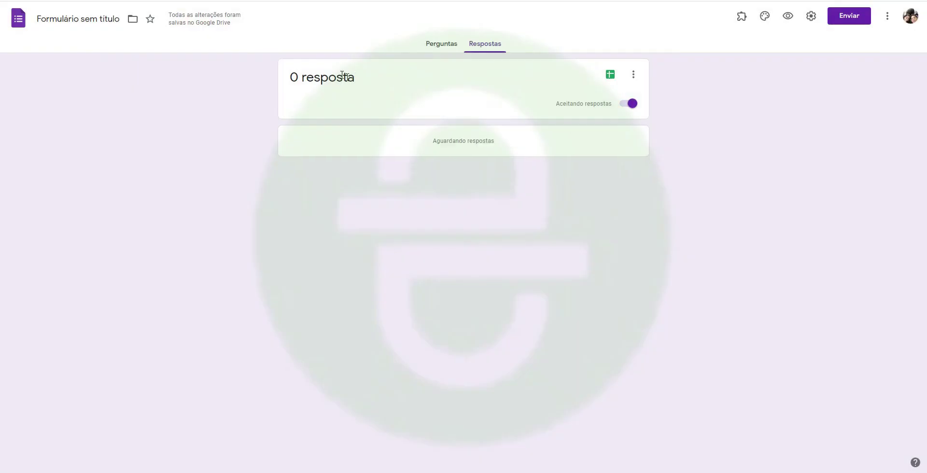
click(435, 49)
triple_click(429, 83)
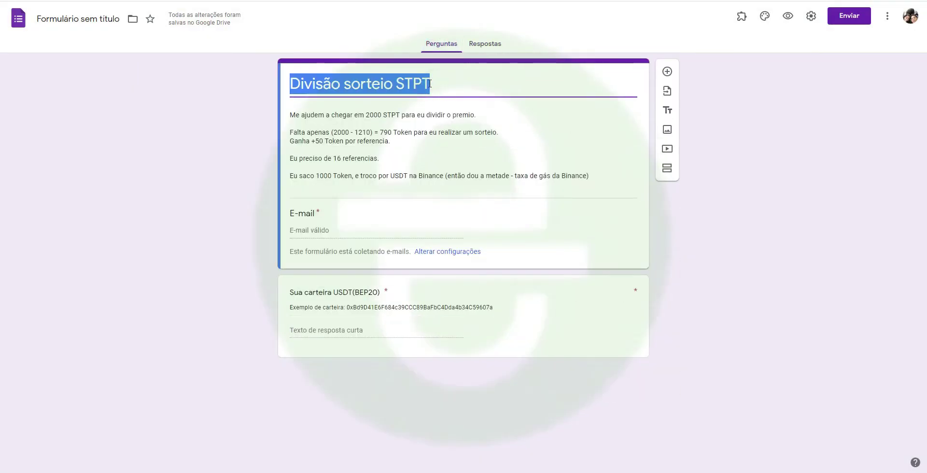
click(81, 19)
click(36, 78)
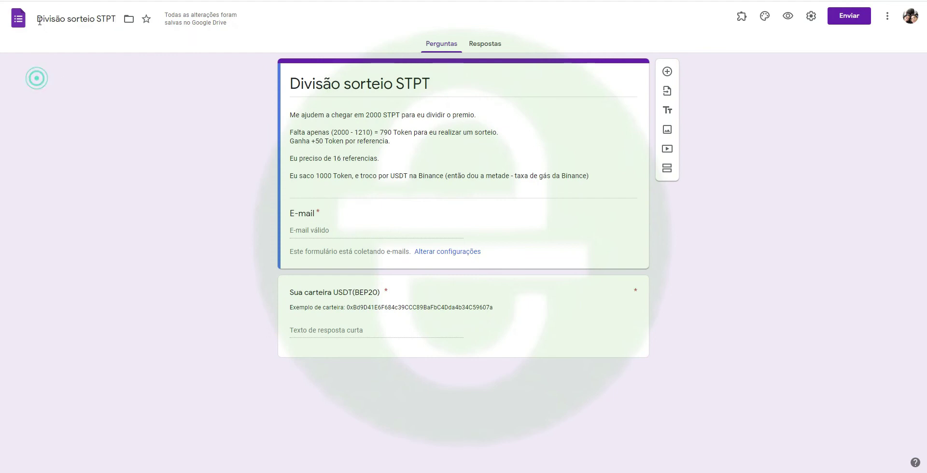
- Link the form's responses to a newly created spreadsheet
click(484, 44)
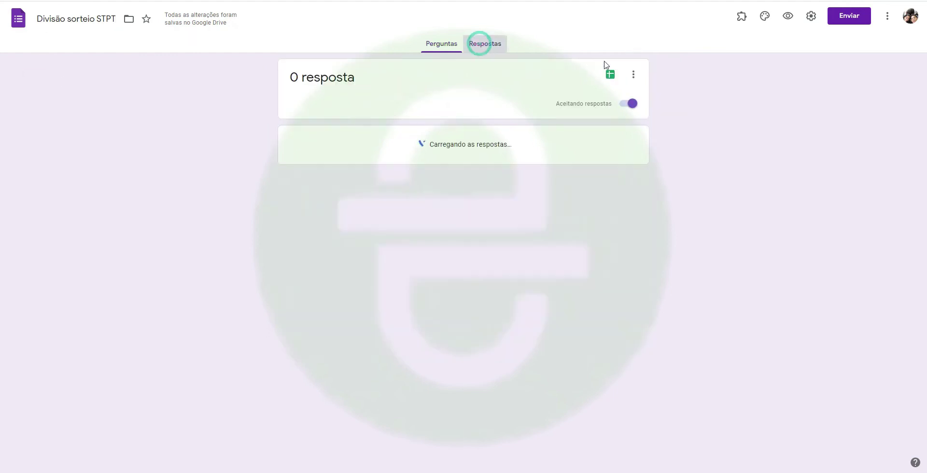
click(610, 74)
click(577, 137)
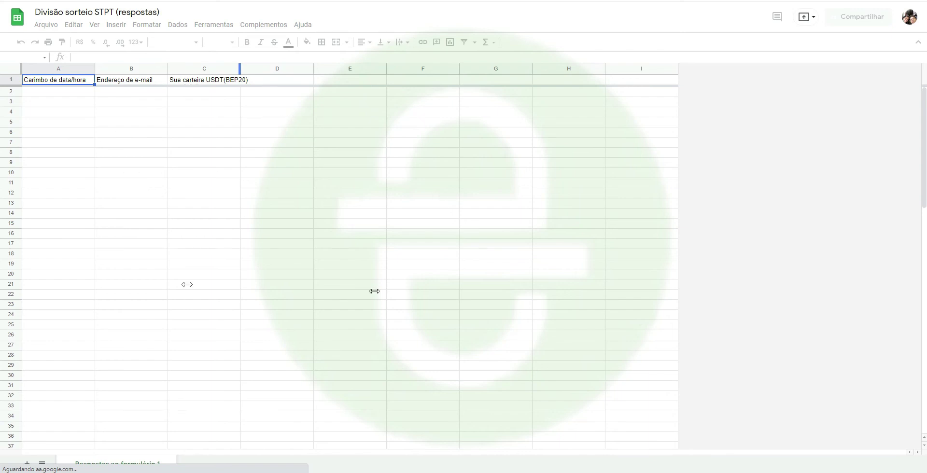
- Enter three sample e-mail addresses in cells B2:B4
click(514, 151)
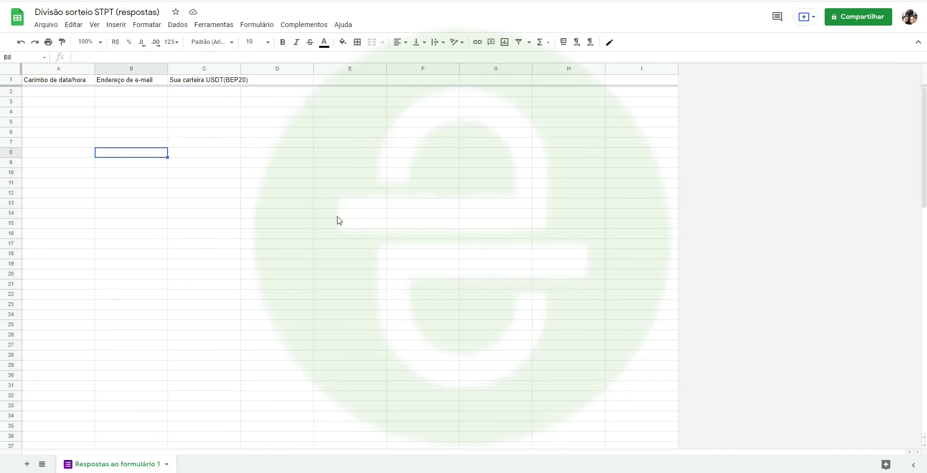
click(91, 114)
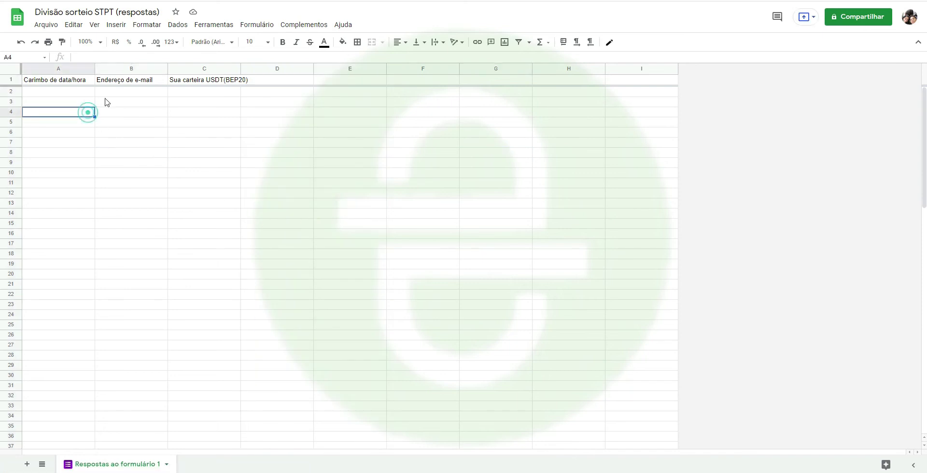
click(107, 93)
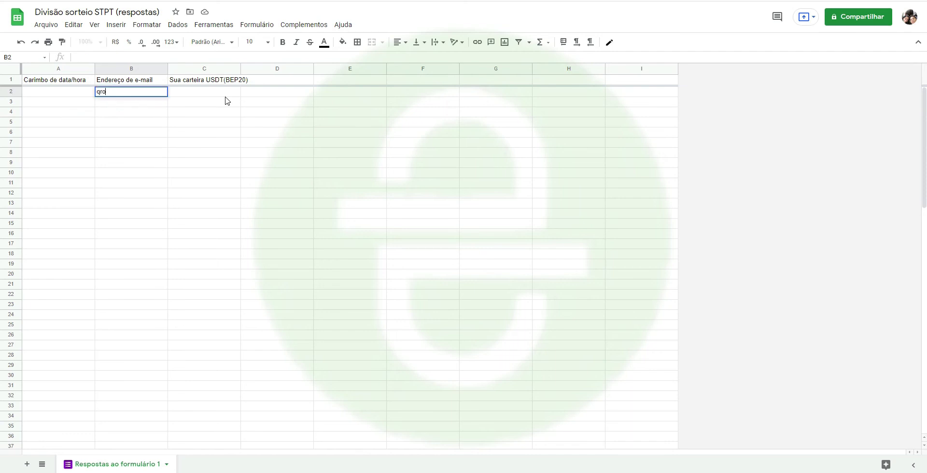
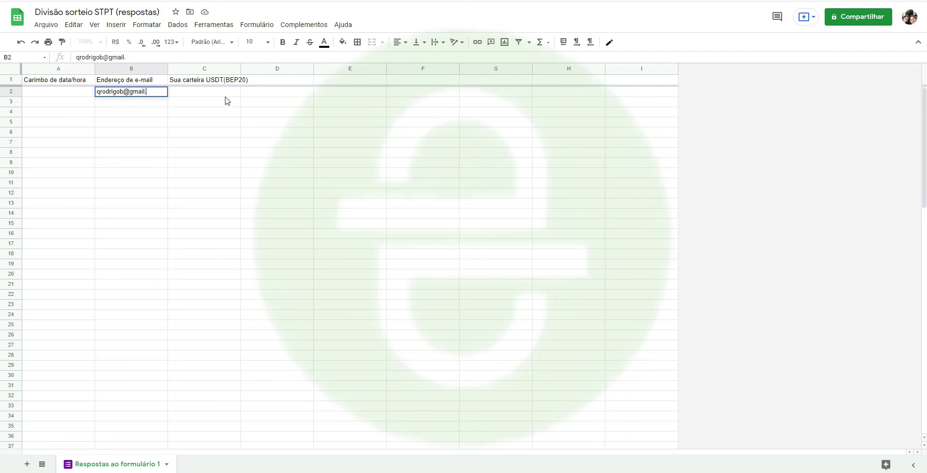
key(Return)
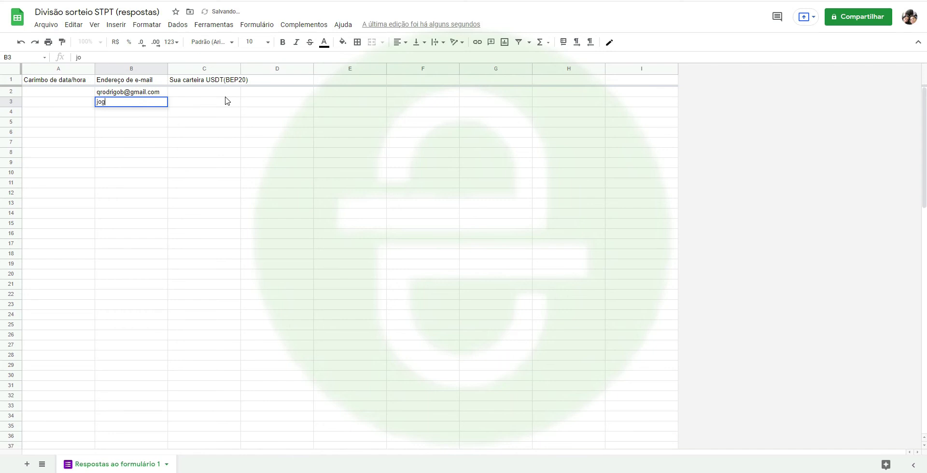
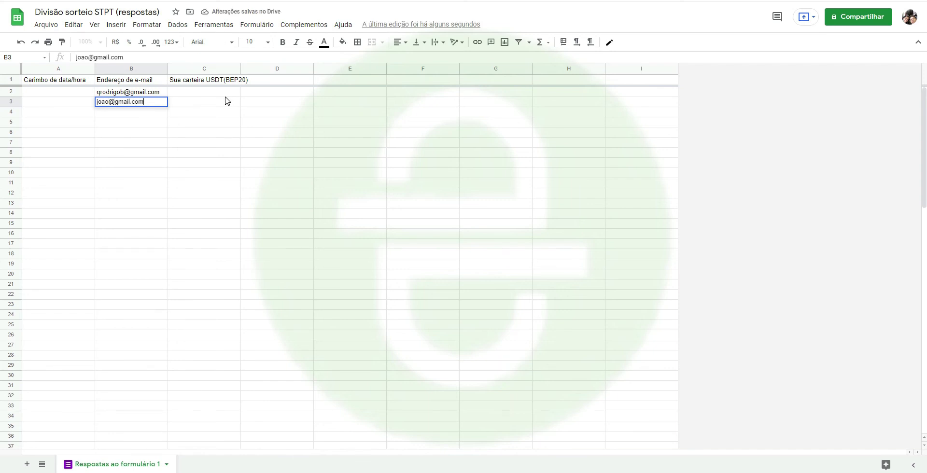
key(Return)
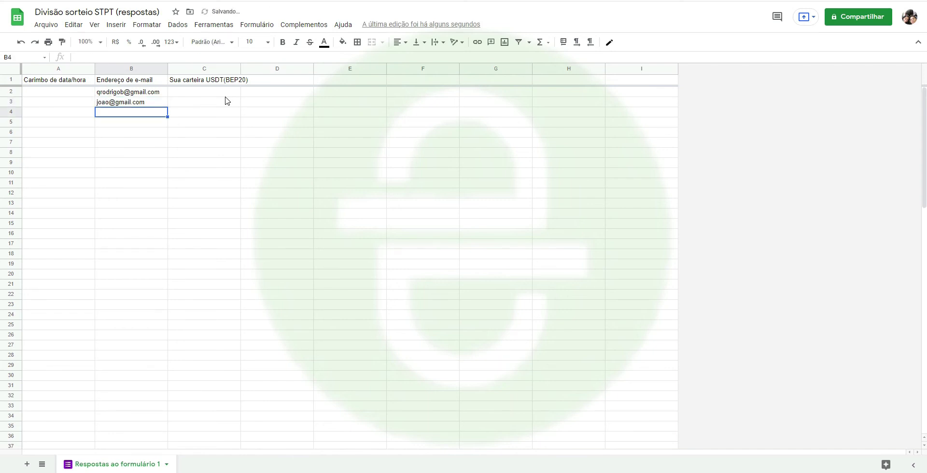
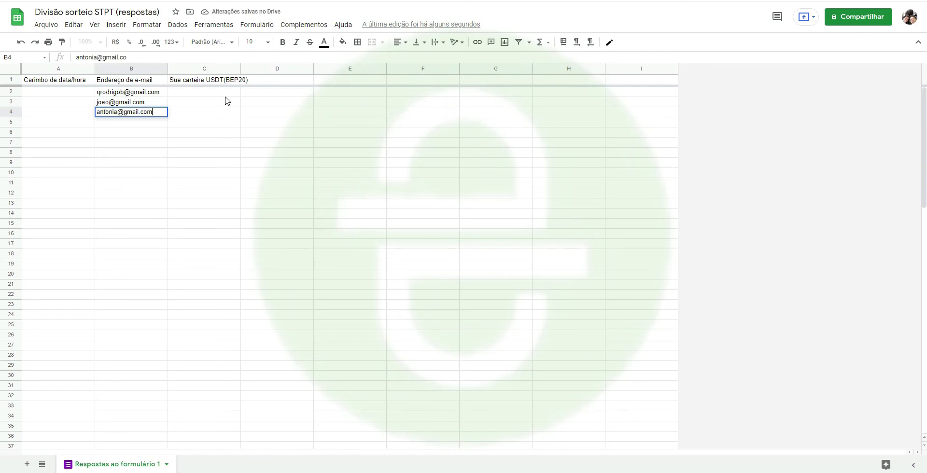
click(225, 98)
key(Up)
- Enter sample wallets 00x1x654, 23x654x and x564x68x in C2:C4
text(00x1x654)
key(Return)
text(23x654x)
key(Return)
text(x564x68x)
key(shift+Tab)
key(shift+Tab)
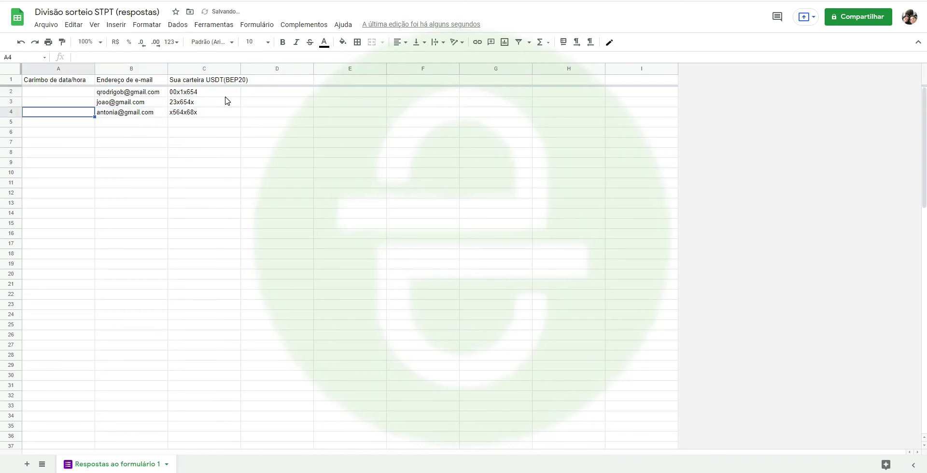
- Try test values 27, 28/07 and 29/07 in column A, then clear A2:A4
text(27)
key(Up)
text(2)
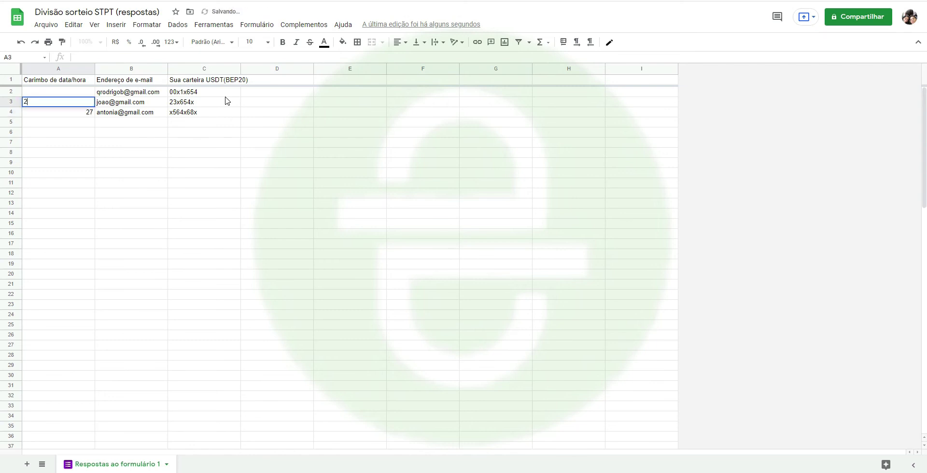
text(8/07)
key(Up)
text(29/07)
key(Return)
key(Up)
key(shift+Down)
key(shift+Down)
key(Delete)
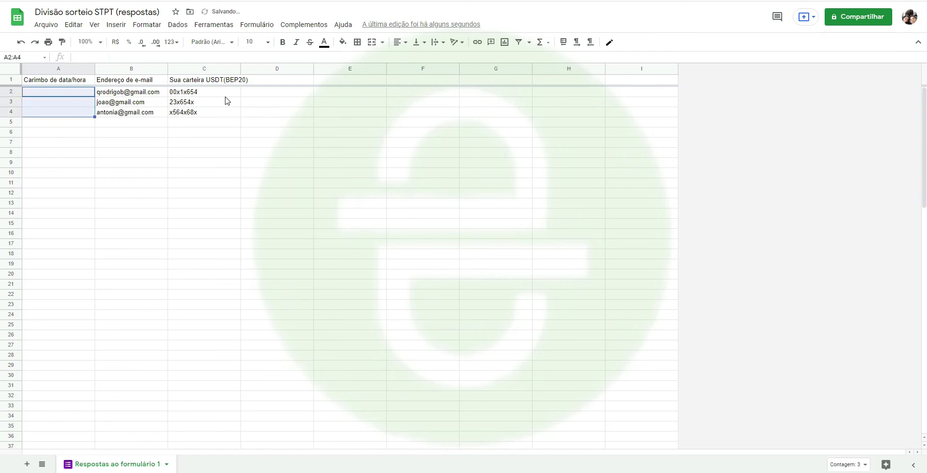
- Enter a row-number formula =LIN() in D2 and paste it down to D5
key(Right)
key(Right)
drag(130, 92, 225, 95)
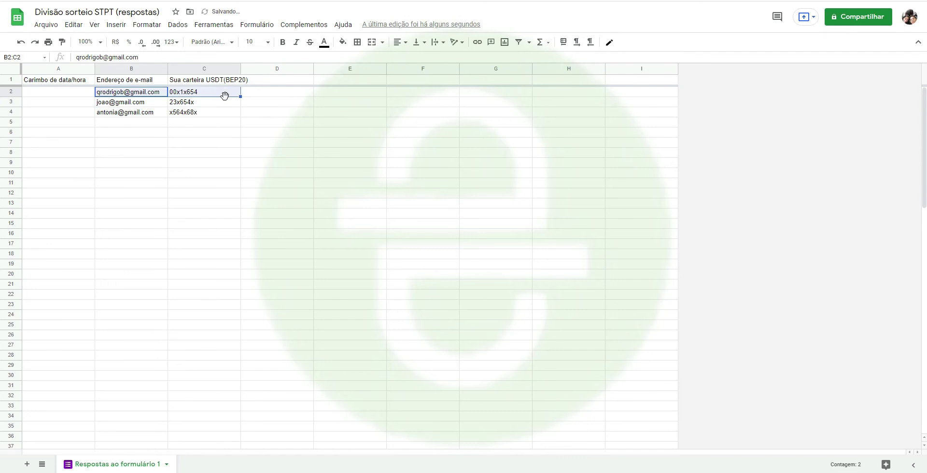
key(Right)
key(Right)
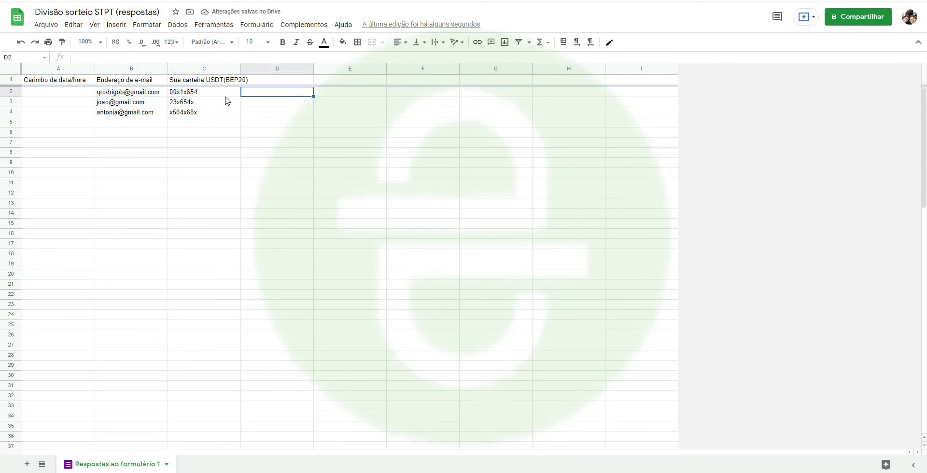
text(=l)
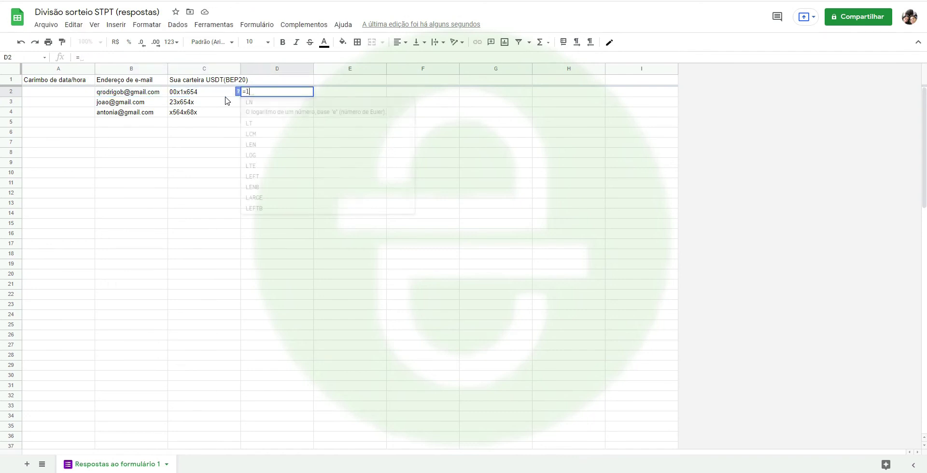
text(in()_)
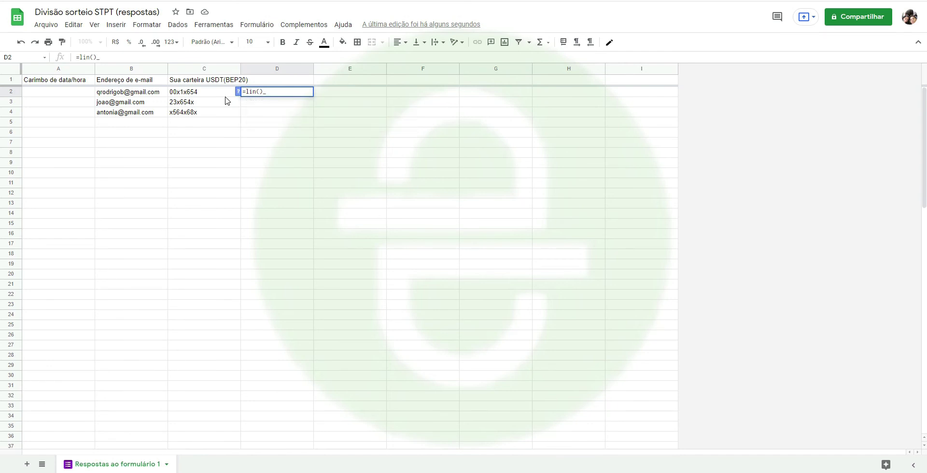
key(Return)
key(Up)
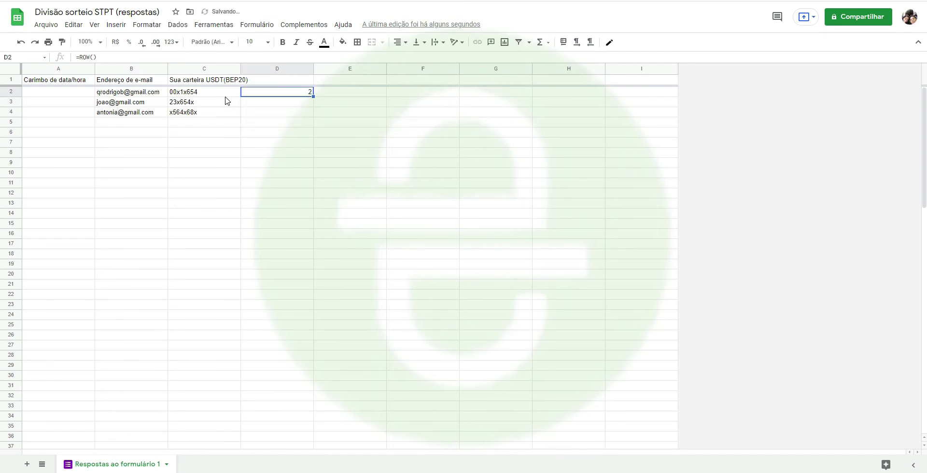
key(Left)
key(Left)
key(Left)
key(Right)
key(Right)
key(Right)
key(Down)
key(ctrl+v)
key(Down)
key(ctrl+v)
key(Down)
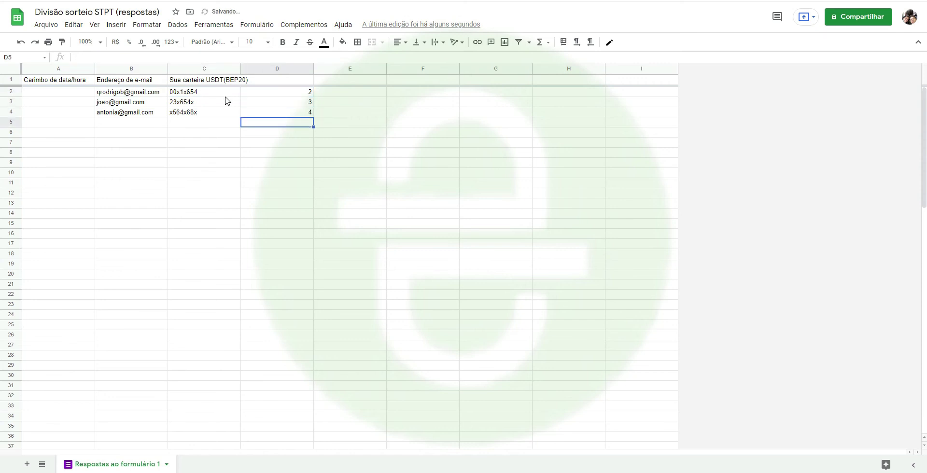
key(ctrl+v)
- Change D2 to =ROW()-1 and copy it over the column so rows number from 1
key(Up)
key(Up)
key(Up)
key(Return)
text(-1)
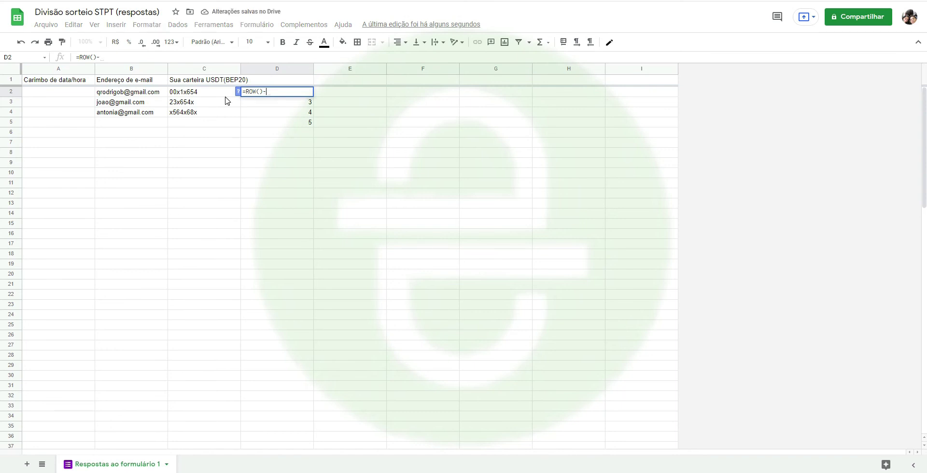
key(Return)
key(Up)
key(shift+Down)
key(shift+Down)
key(shift+Down)
key(ctrl+v)
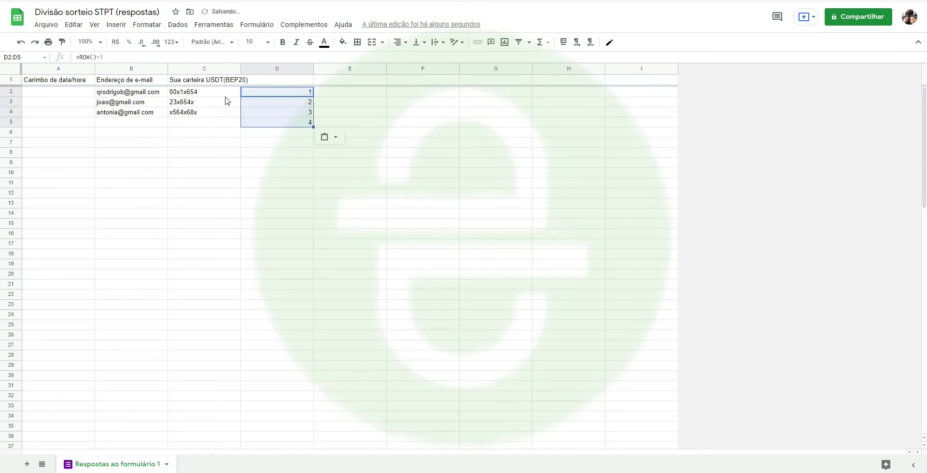
key(Left)
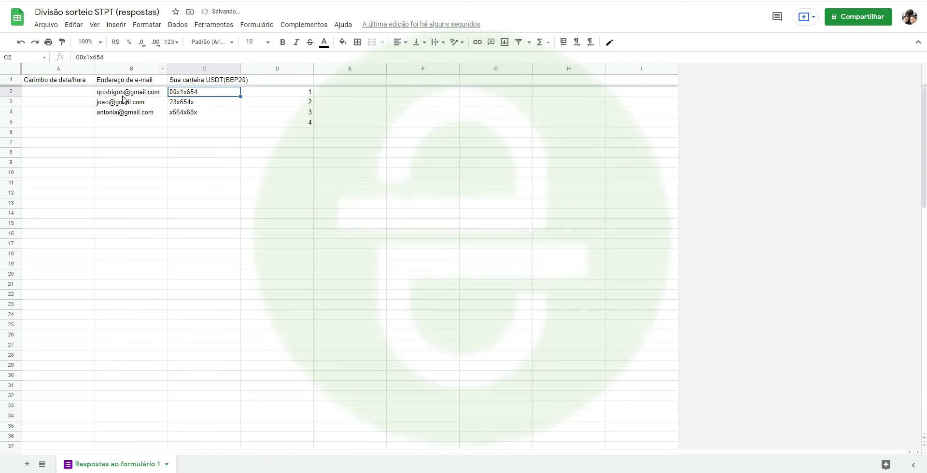
- Clear the extra number in D5 and open a new browser tab
click(122, 93)
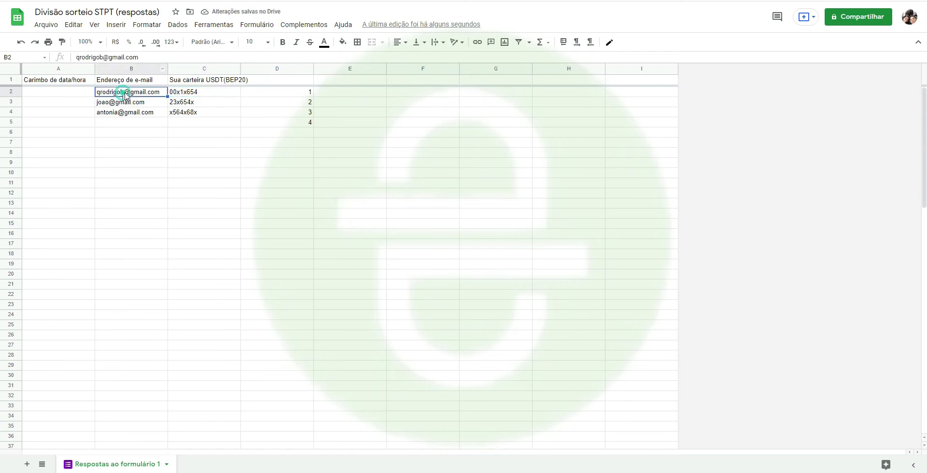
click(311, 122)
key(Delete)
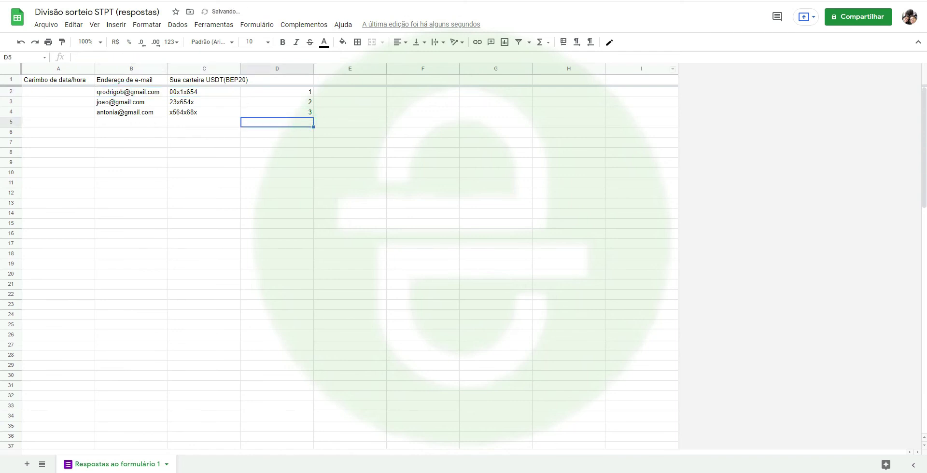
key(ctrl+t)
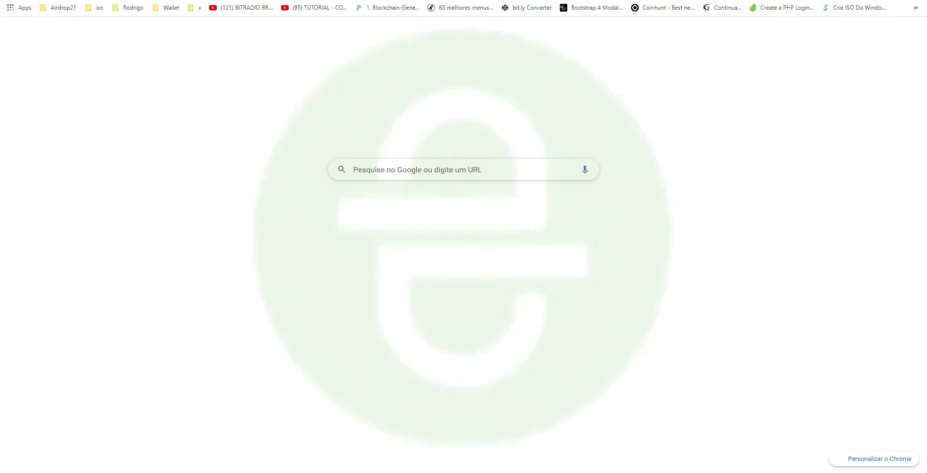
- On sorteador.com.br, draw a random number between 1 and 3, which comes out 3
text(sort)
key(Return)
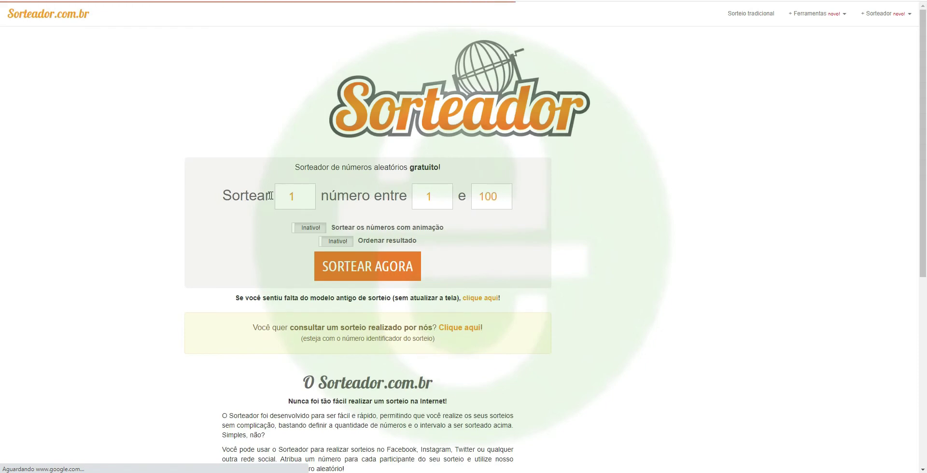
click(431, 199)
key(Tab)
text(3)
click(384, 260)
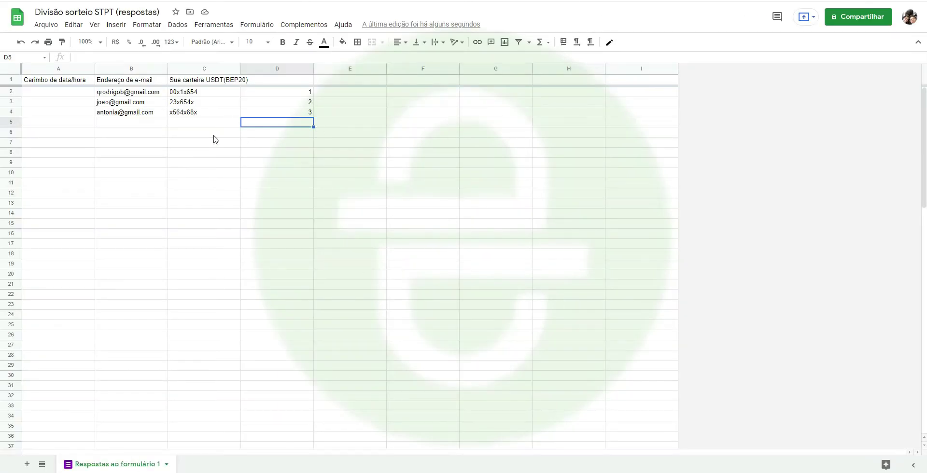
- Highlight response row 3 (B4:D4) and empty range B5:B24, then return to the form's Perguntas view
drag(131, 116, 304, 116)
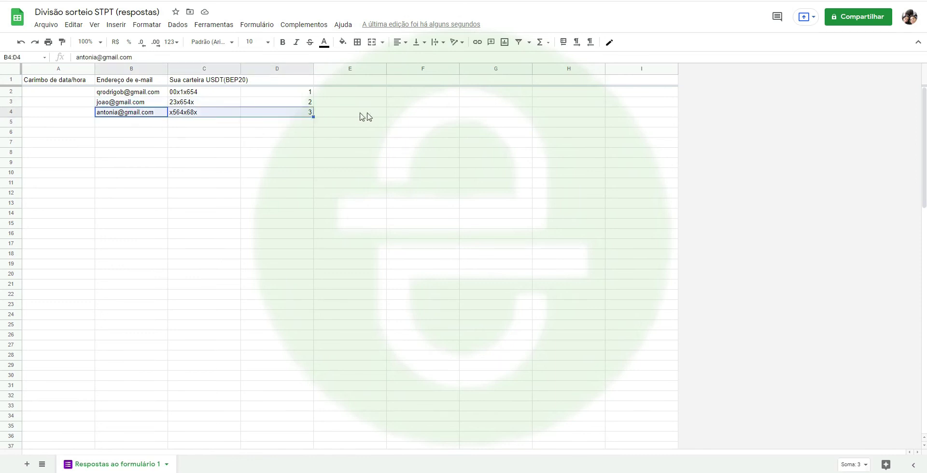
click(369, 235)
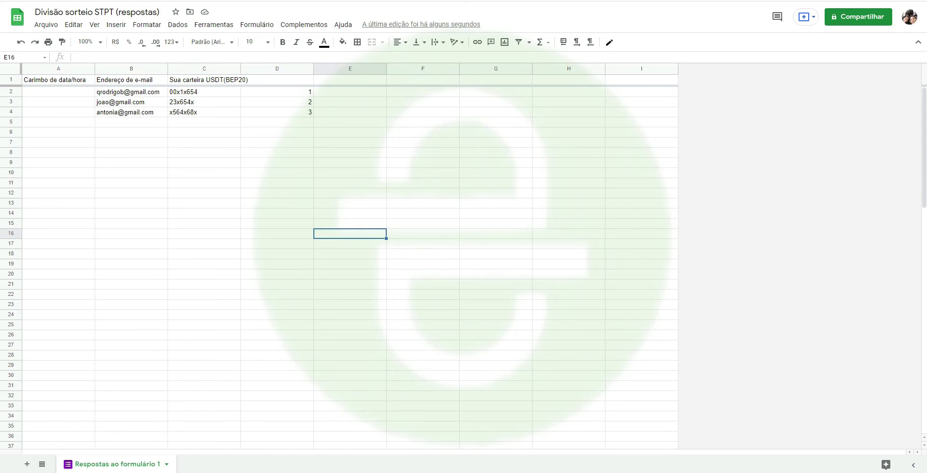
drag(121, 123, 123, 203)
drag(119, 285, 121, 316)
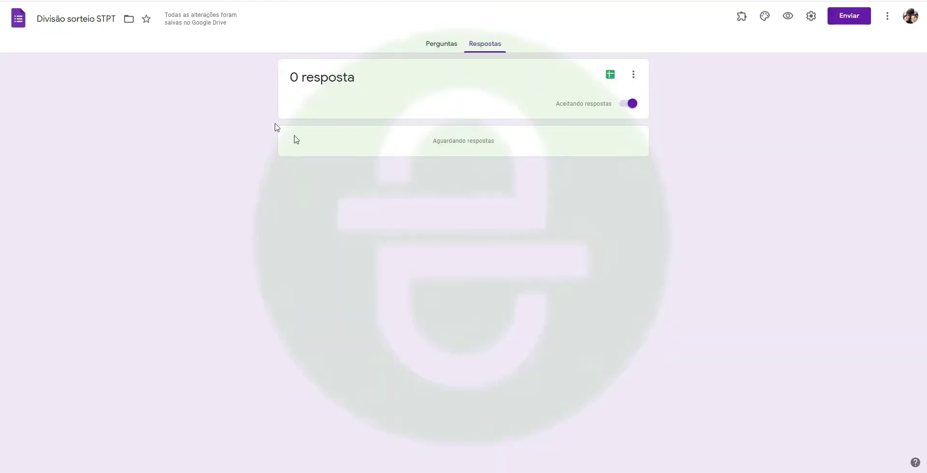
click(434, 43)
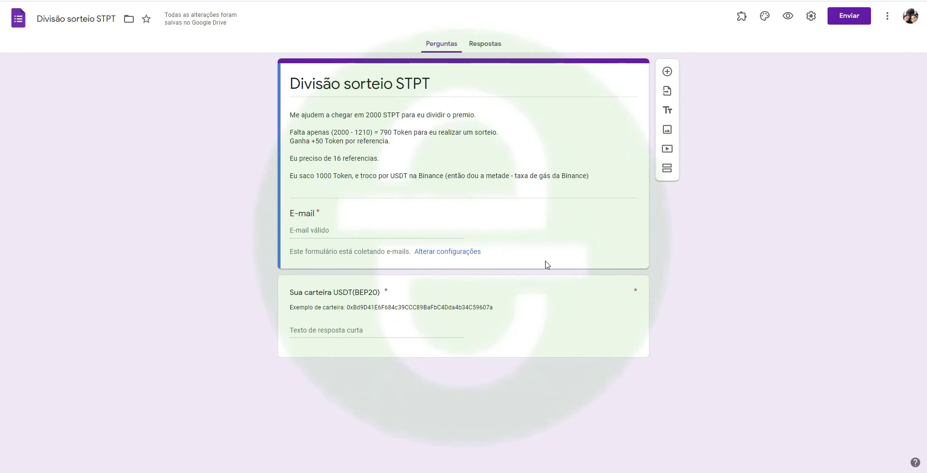
- Change the 'Sua carteira USDT(BEP20)' question from Resposta curta to Parágrafo
click(548, 290)
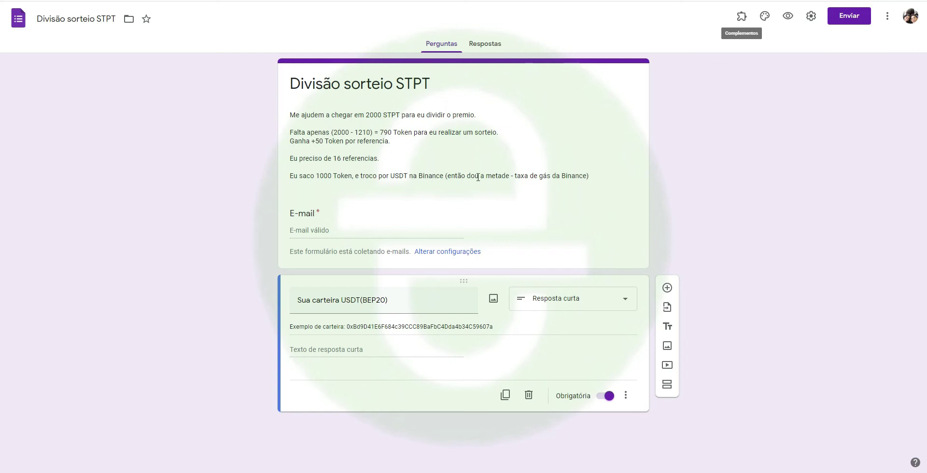
click(397, 178)
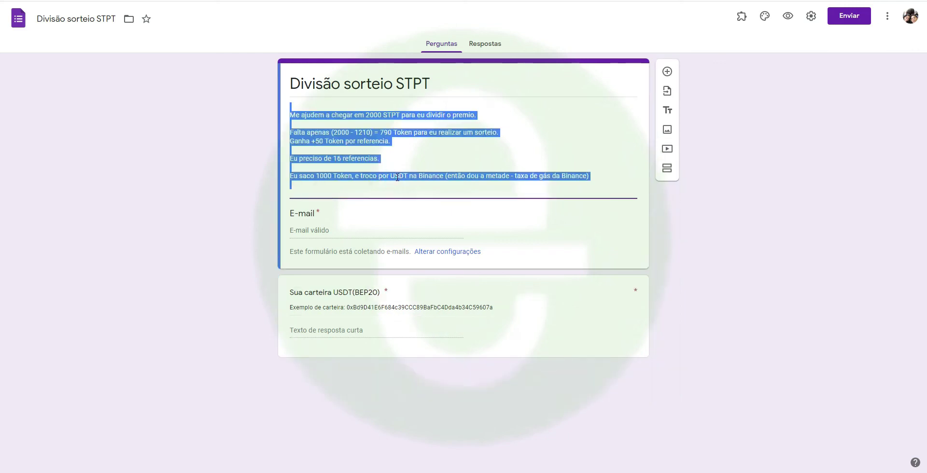
double_click(399, 176)
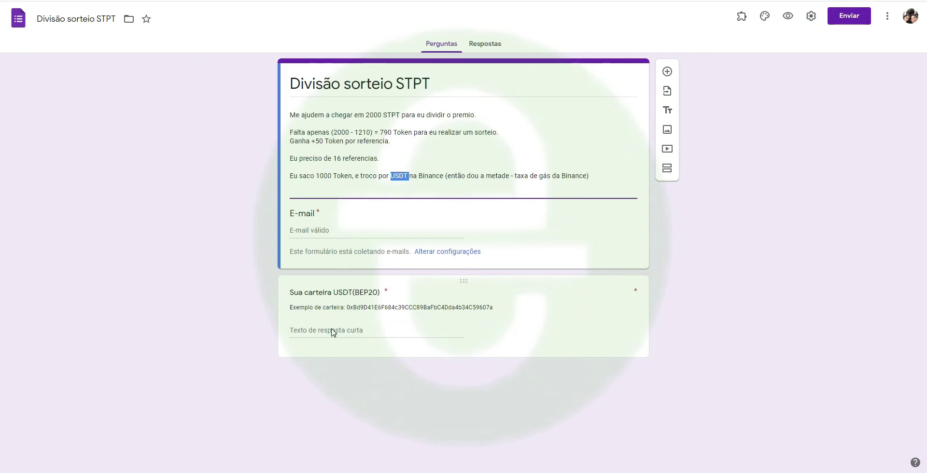
click(372, 333)
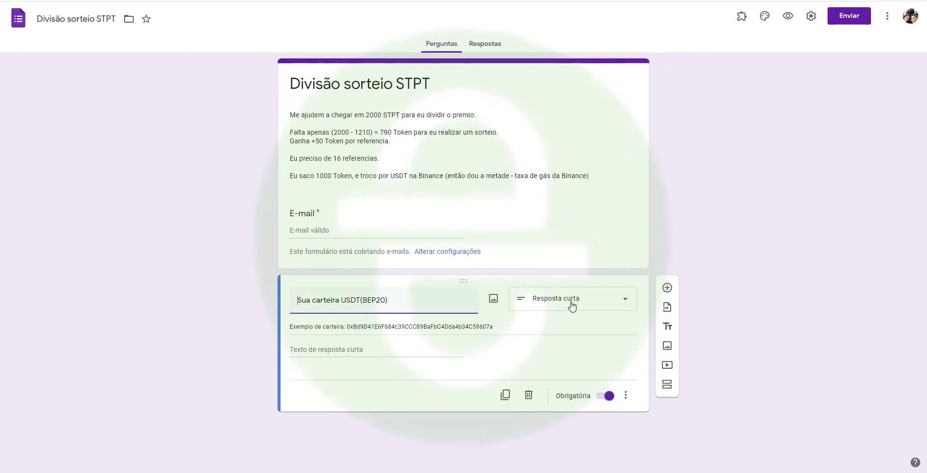
click(570, 303)
click(563, 205)
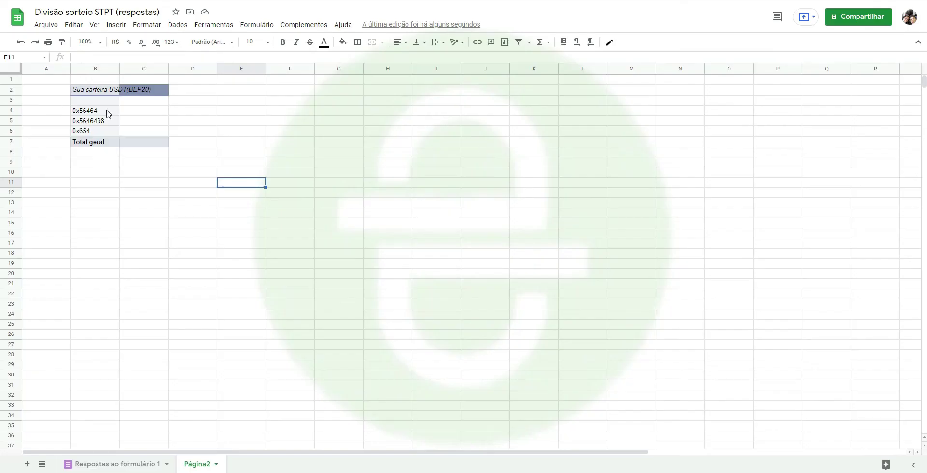
- Delete the old duplicada column E on the Respostas ao formulário 1 sheet
click(109, 466)
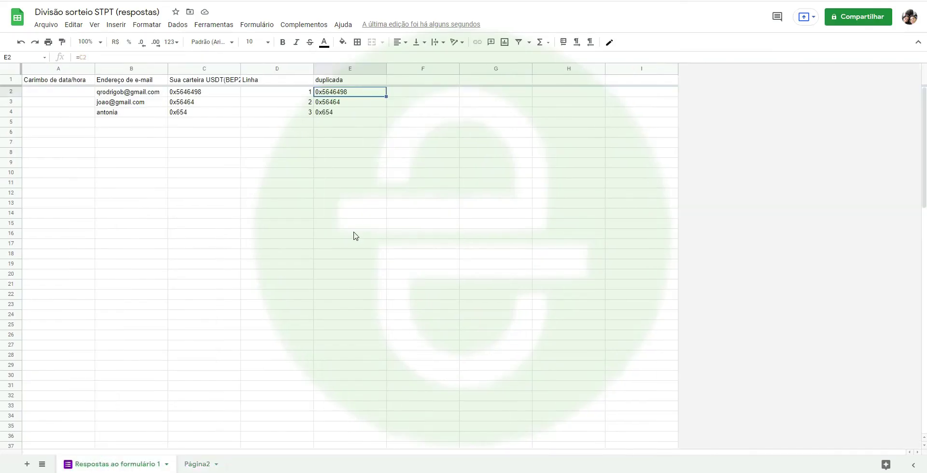
click(273, 170)
click(347, 67)
right_click(347, 68)
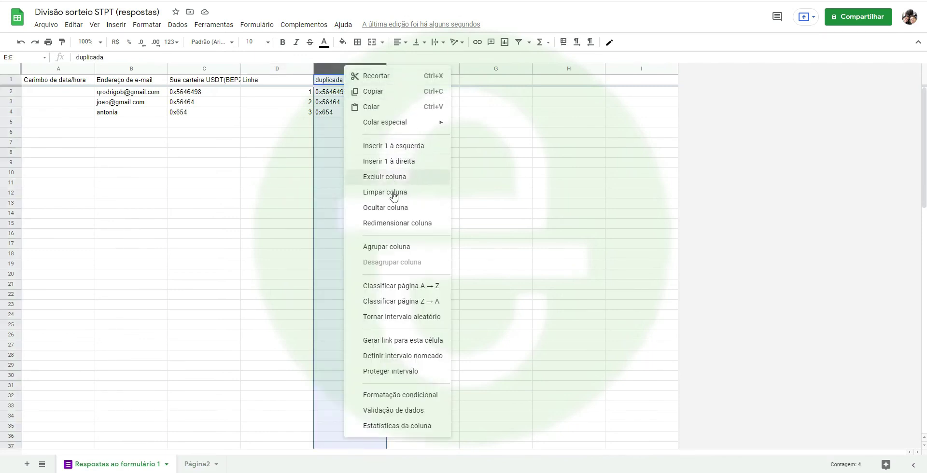
click(391, 180)
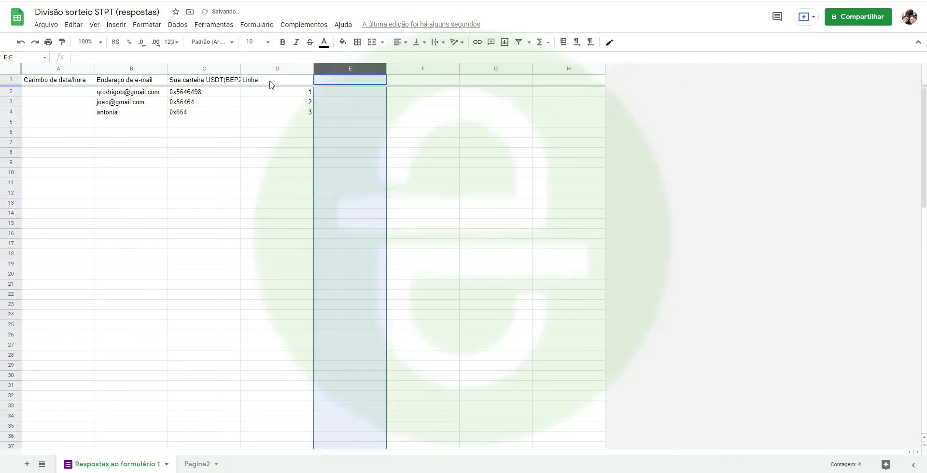
- Enter =C2 in E2, fill it down to E4, and title the column 'duplicado'
click(339, 94)
text(=C2)
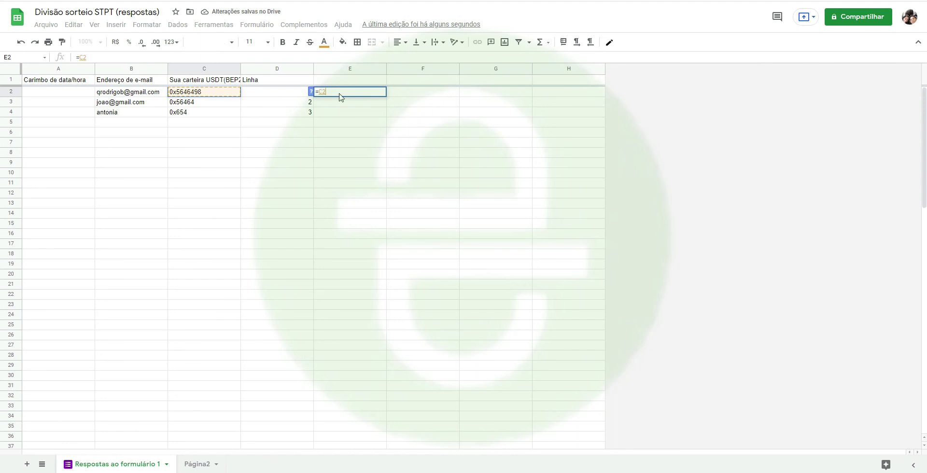
key(Return)
key(Up)
key(Up)
key(Down)
key(ctrl+c)
key(Down)
key(ctrl+v)
key(Down)
key(ctrl+v)
key(Up)
key(Up)
key(Up)
text(du)
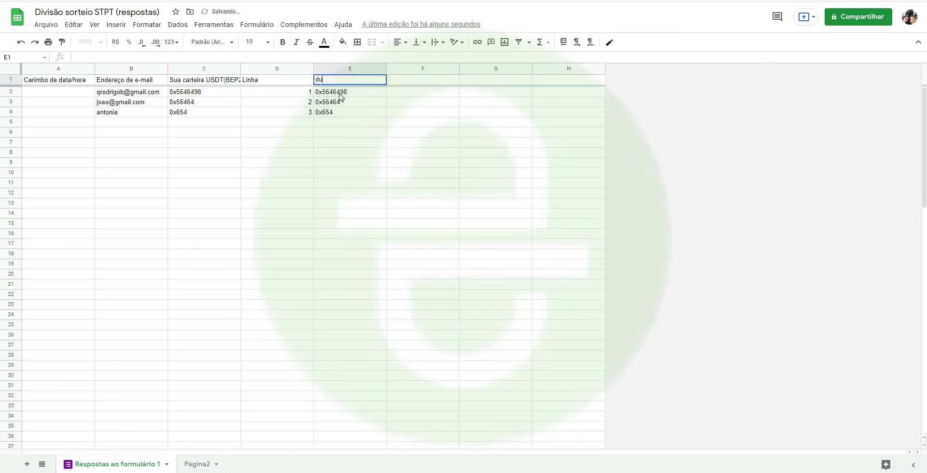
text(plicado)
key(Return)
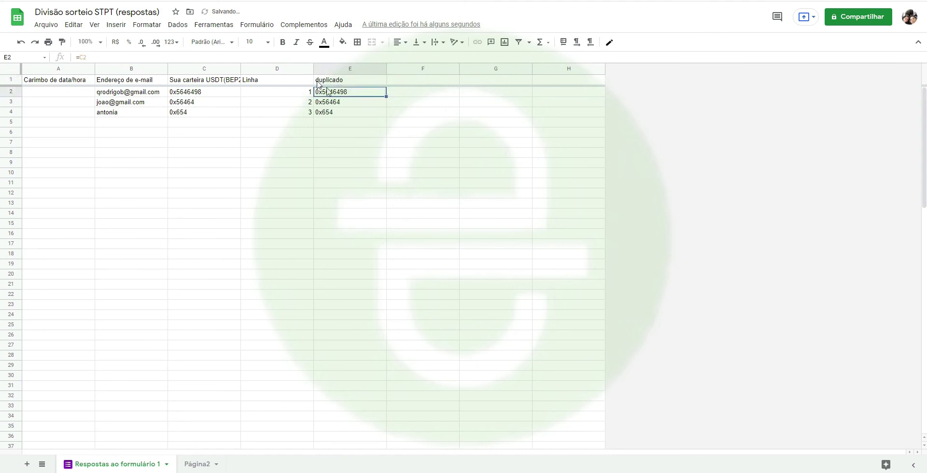
- Delete column B holding the old wallet list on Página2
click(192, 462)
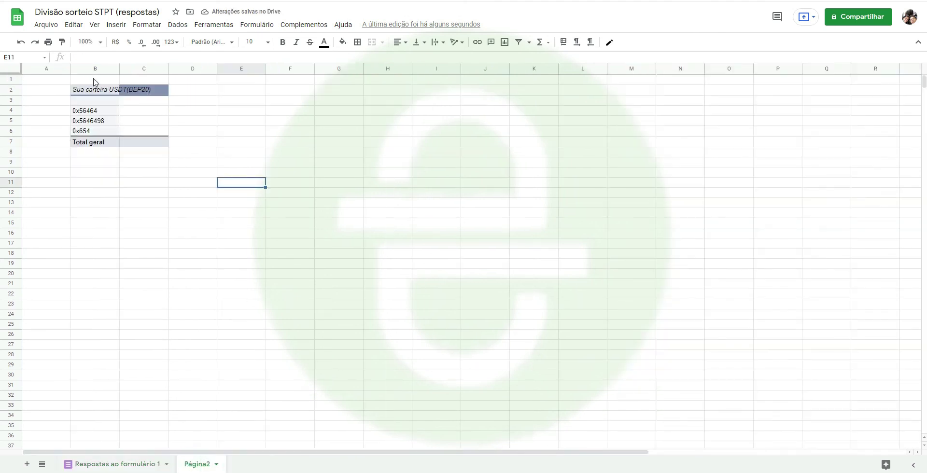
right_click(96, 71)
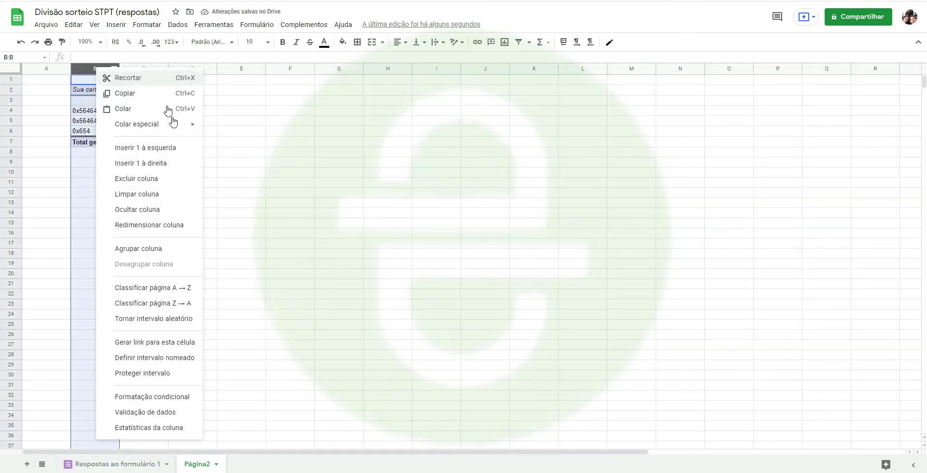
click(151, 178)
click(91, 89)
click(177, 25)
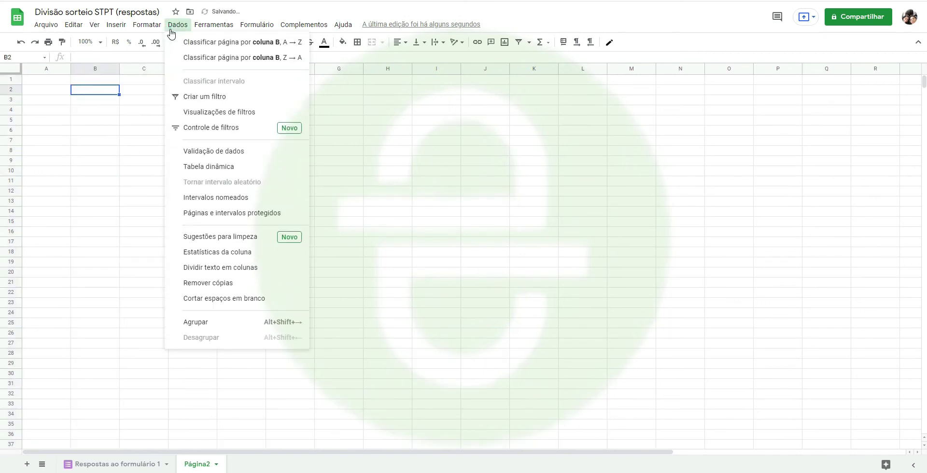
- Create a pivot table on a new sheet using 'Respostas ao formulário 1' columns C:E as data range
click(217, 166)
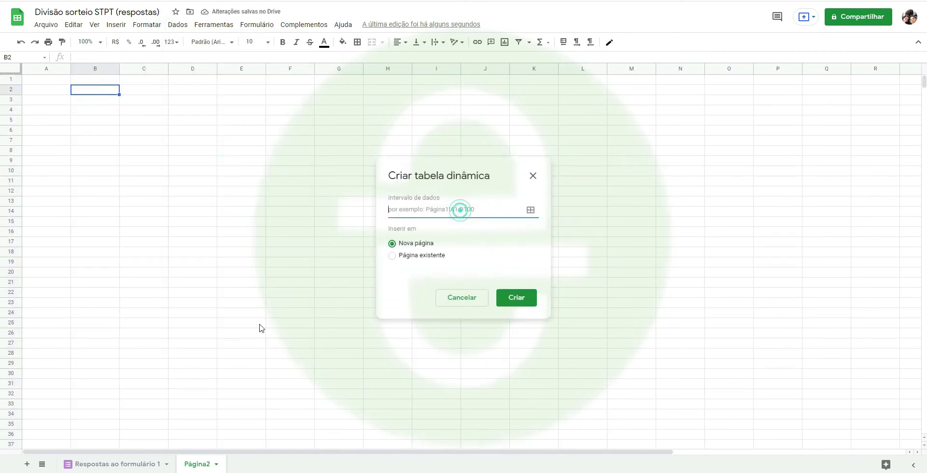
click(115, 464)
drag(204, 68, 338, 67)
click(516, 297)
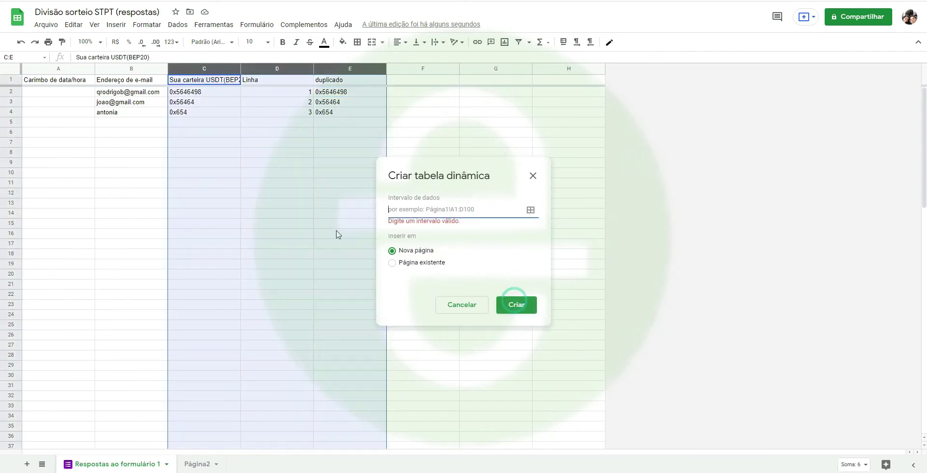
click(530, 210)
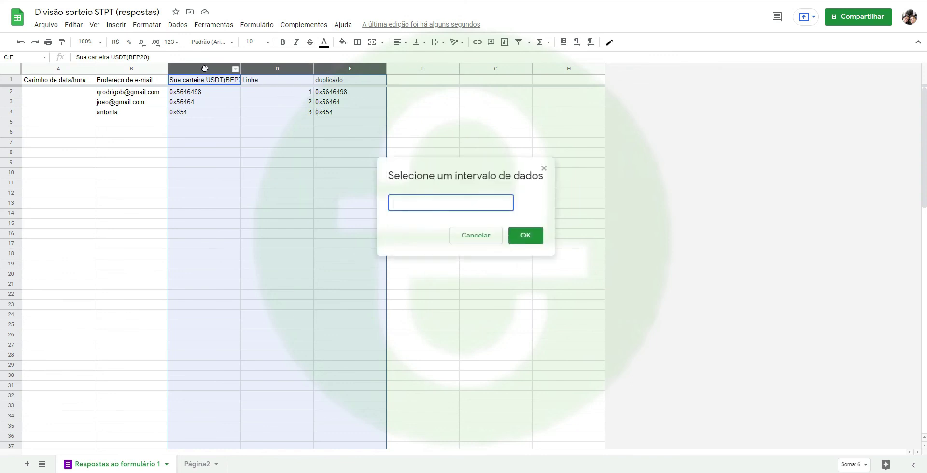
click(304, 114)
click(205, 68)
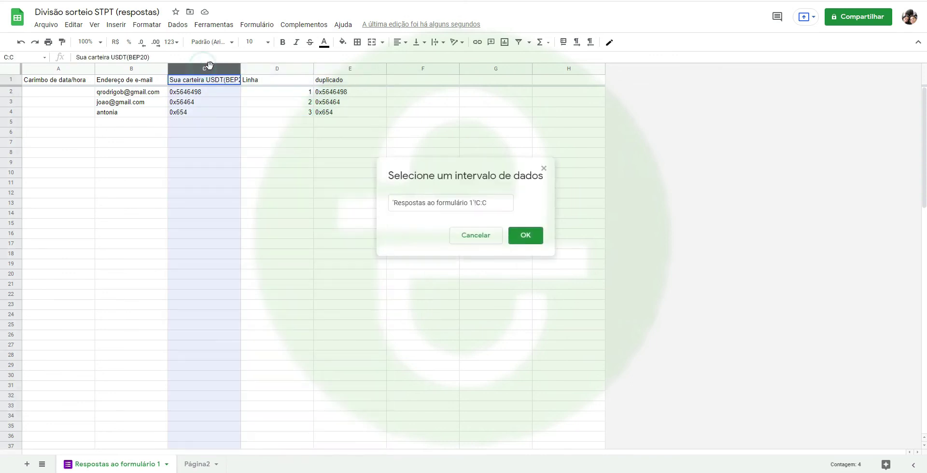
shift+click(346, 69)
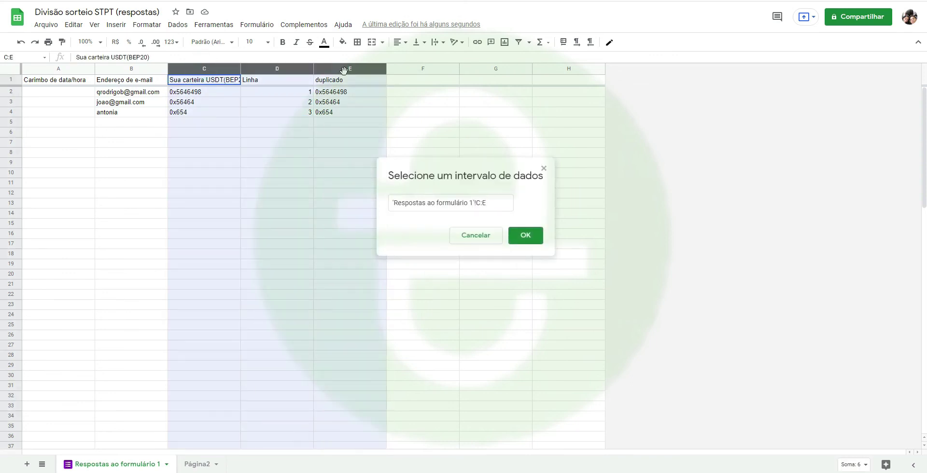
click(524, 235)
click(534, 308)
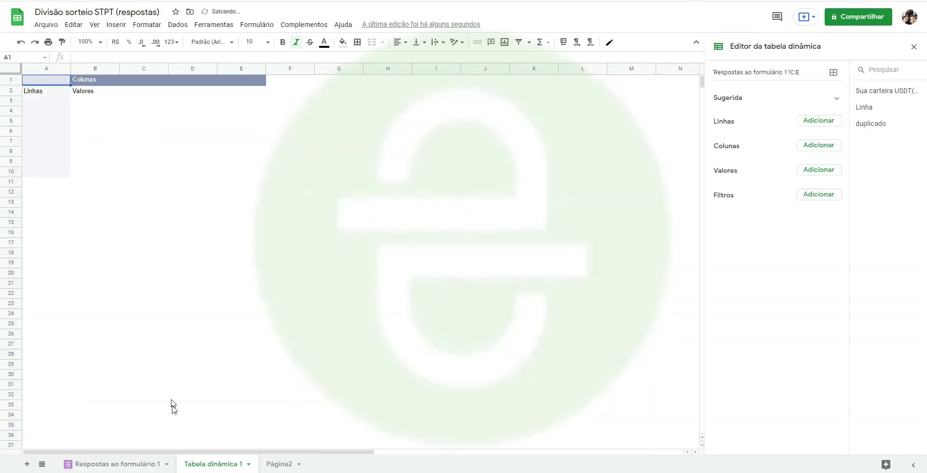
click(138, 458)
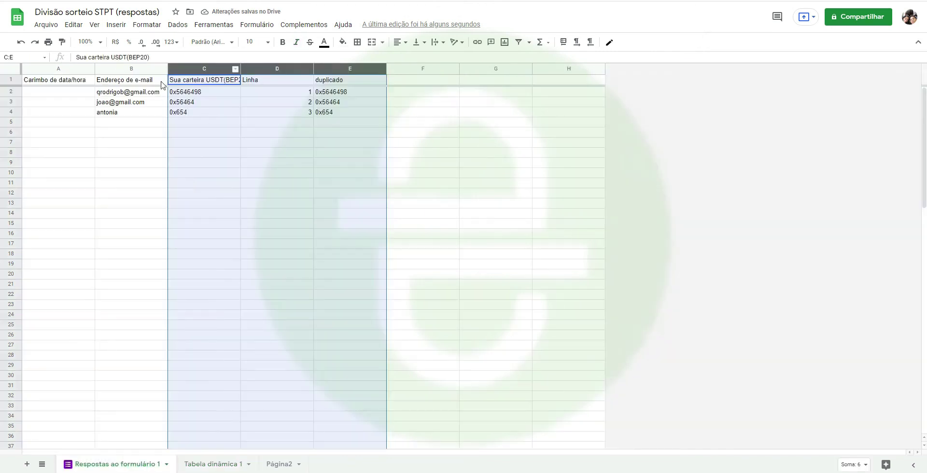
- Hide the 'Respostas ao formulário 1' sheet and delete the Página2 sheet
right_click(115, 459)
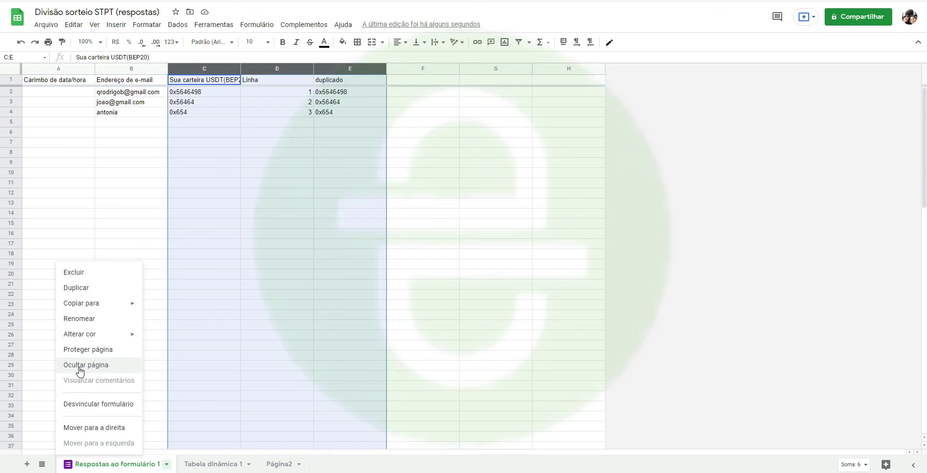
click(115, 364)
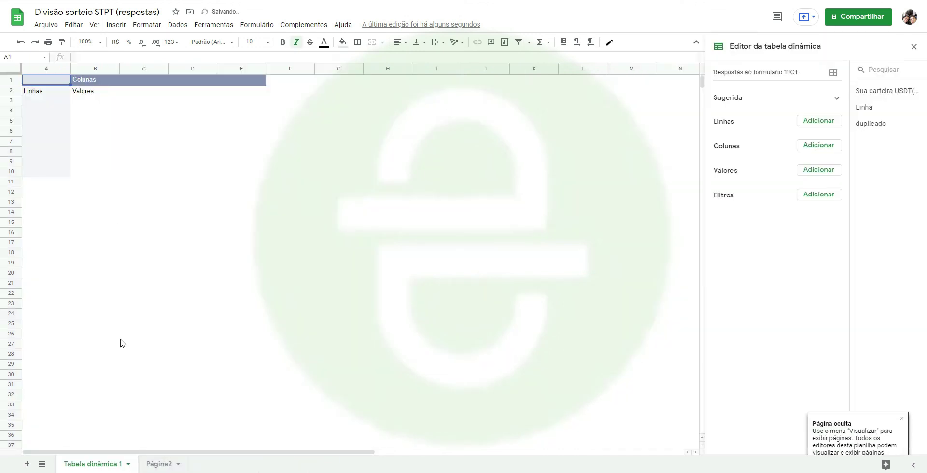
right_click(158, 467)
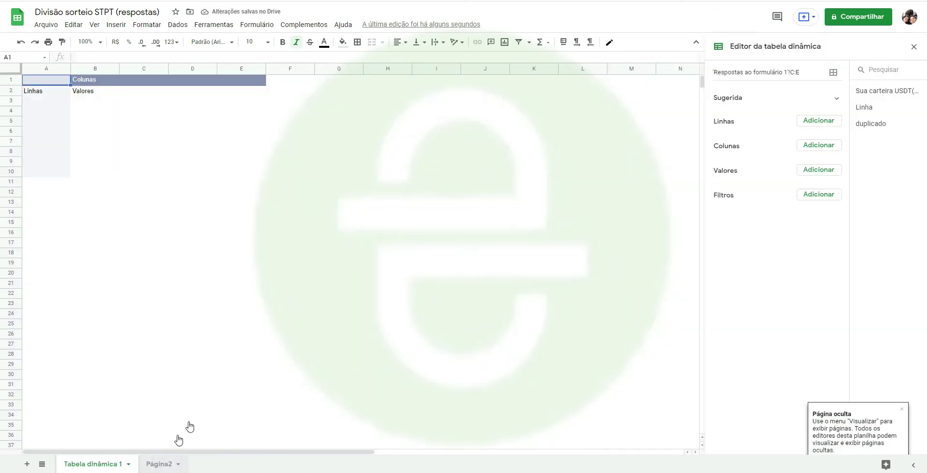
click(171, 296)
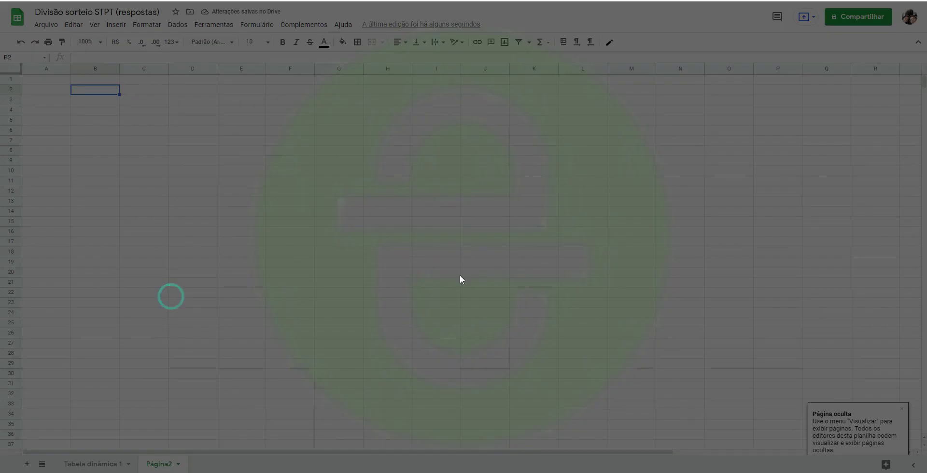
click(569, 259)
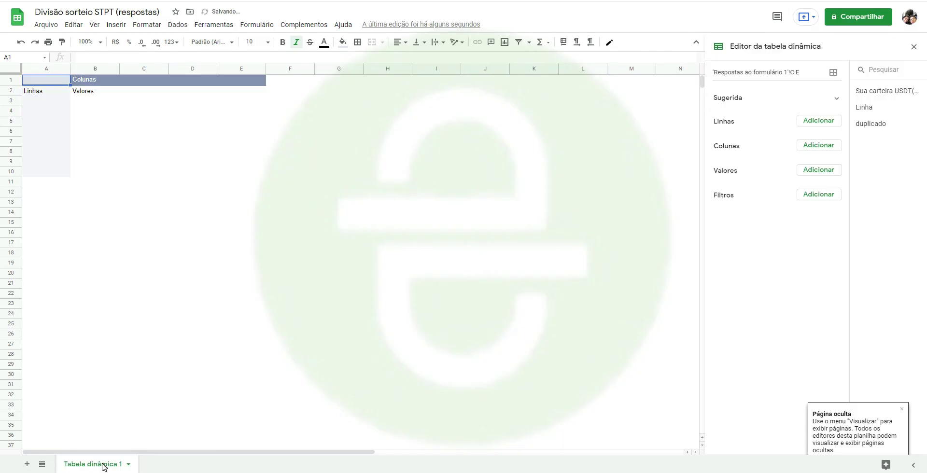
- Select the pivot table on Tabela dinâmica 1 to bring up its editor
click(52, 92)
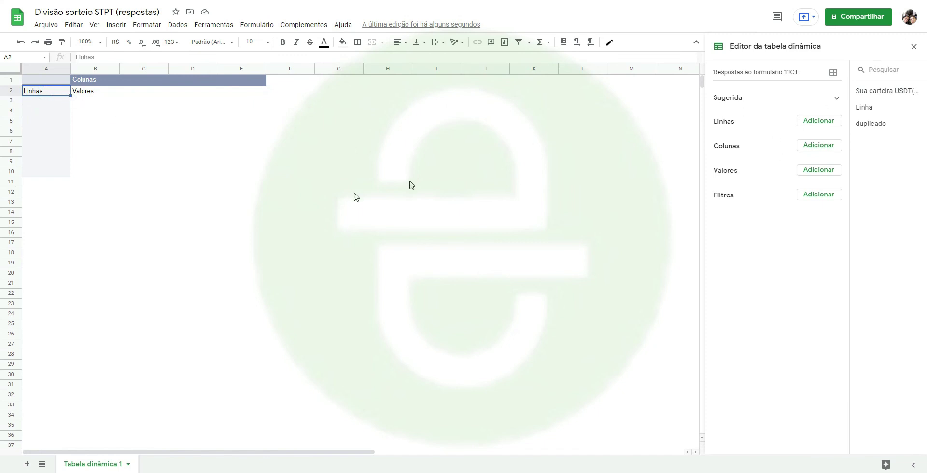
click(142, 150)
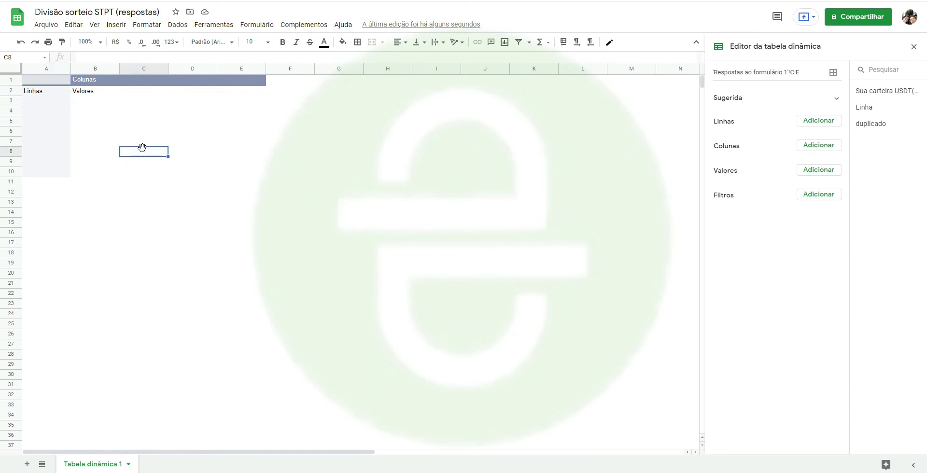
click(59, 92)
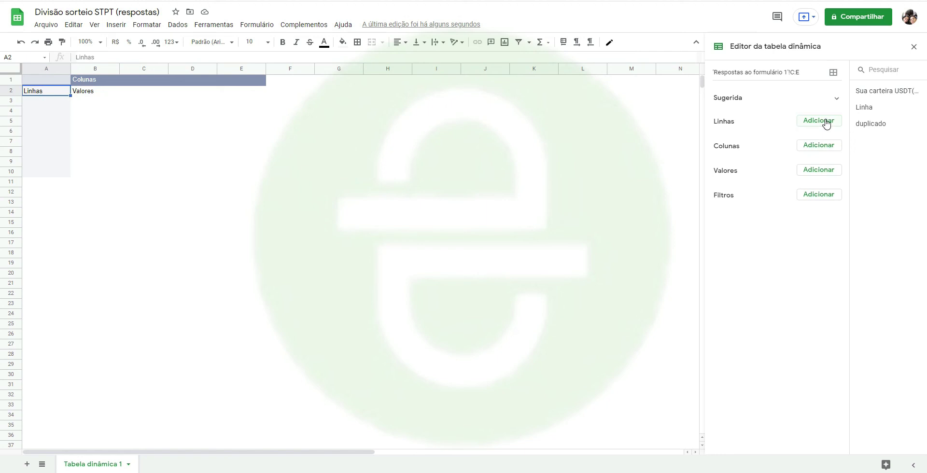
- Add Linha as the pivot table's row grouping
click(825, 121)
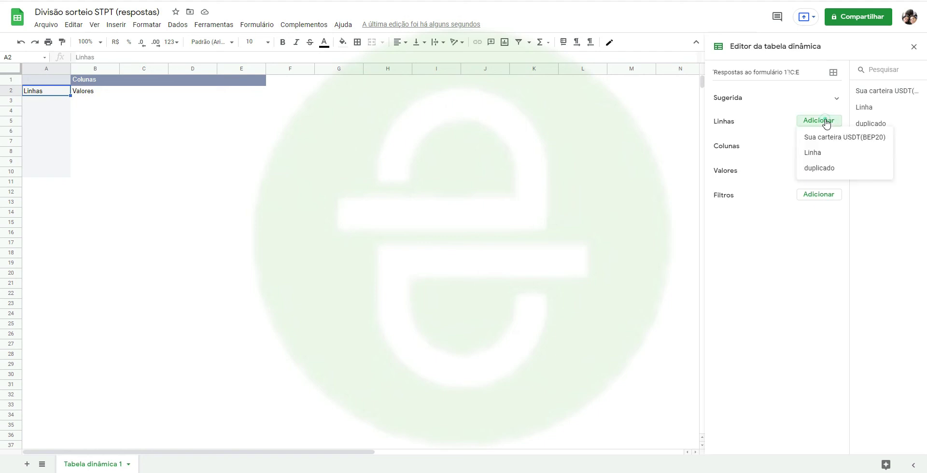
click(824, 153)
click(61, 100)
click(56, 110)
click(42, 100)
click(50, 110)
click(47, 121)
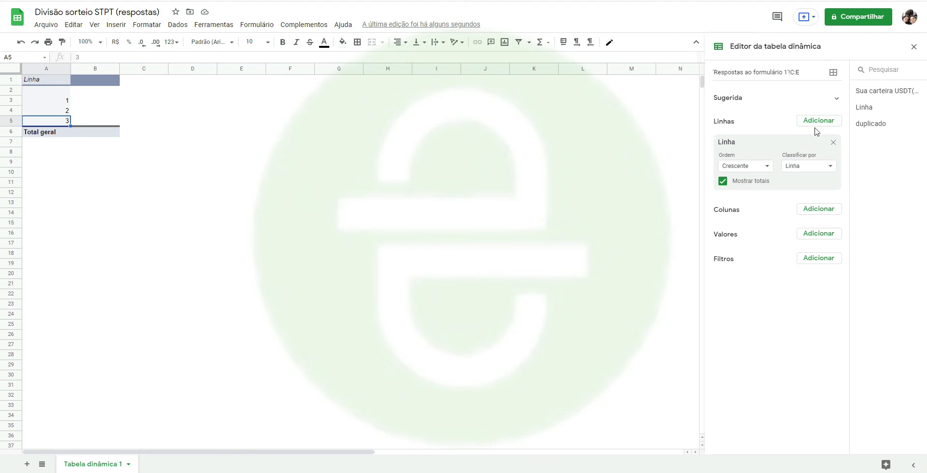
- Add 'Sua carteira USDT(BEP20)' as a second row grouping
click(818, 120)
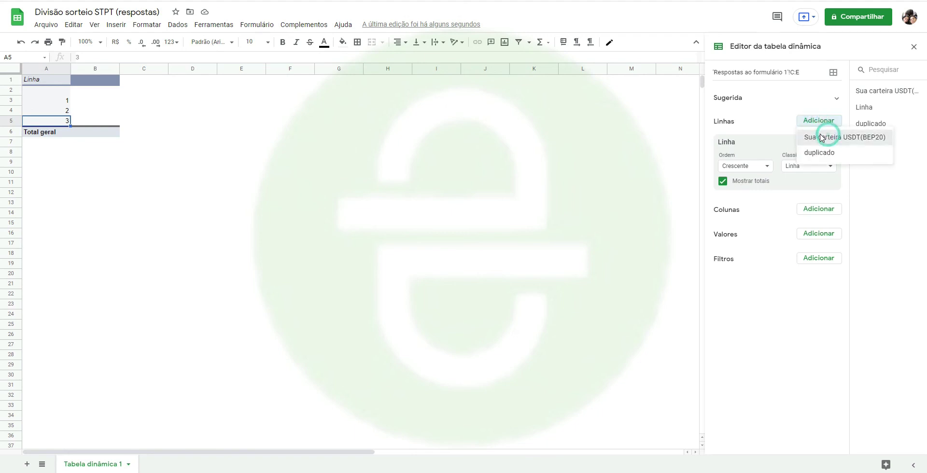
click(828, 138)
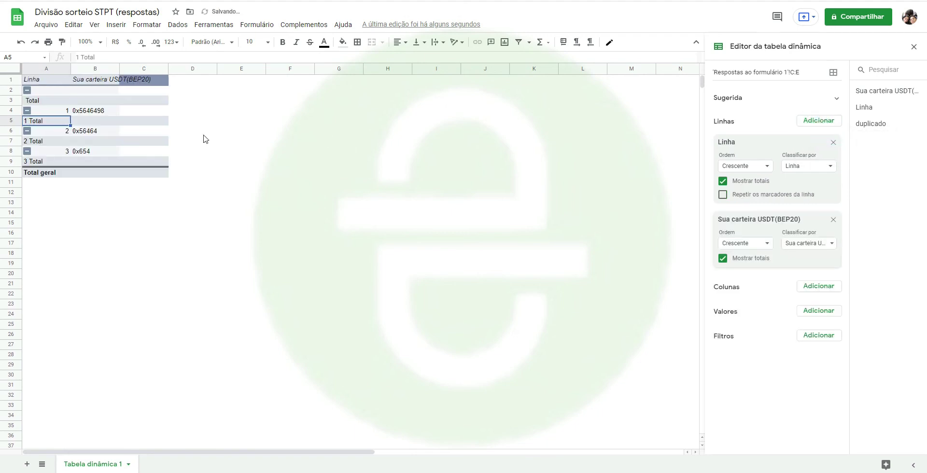
right_click(27, 91)
click(270, 127)
click(271, 111)
click(36, 99)
- Uncheck Mostrar totais for both the Linha and wallet groupings
click(722, 181)
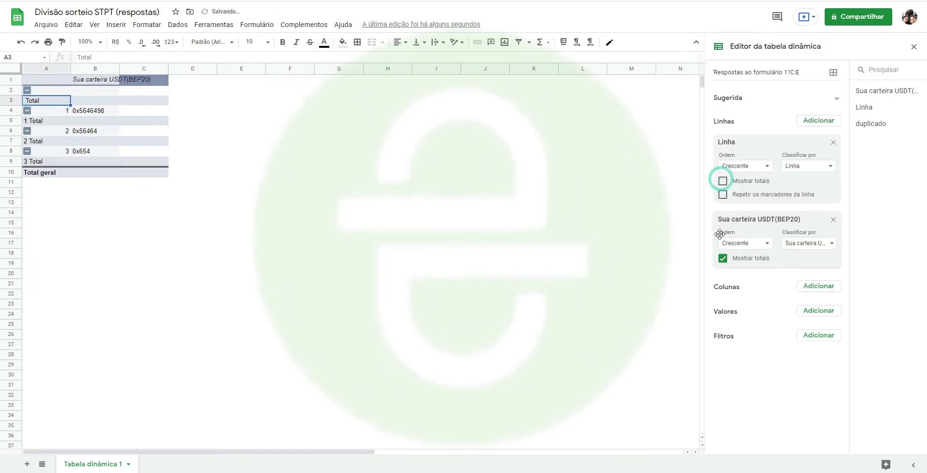
click(722, 258)
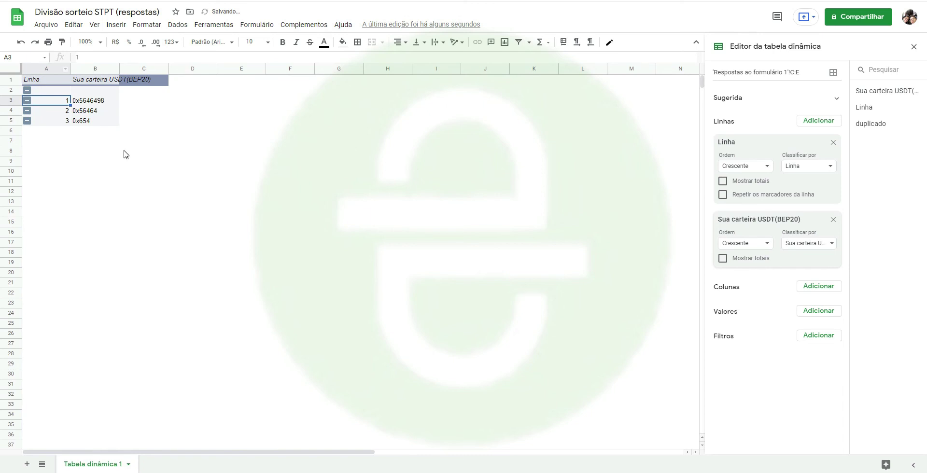
click(124, 152)
click(53, 99)
click(177, 223)
- Start a VLOOKUP in D15 on D14, trying semicolon, period and comma separators
text(=vl)
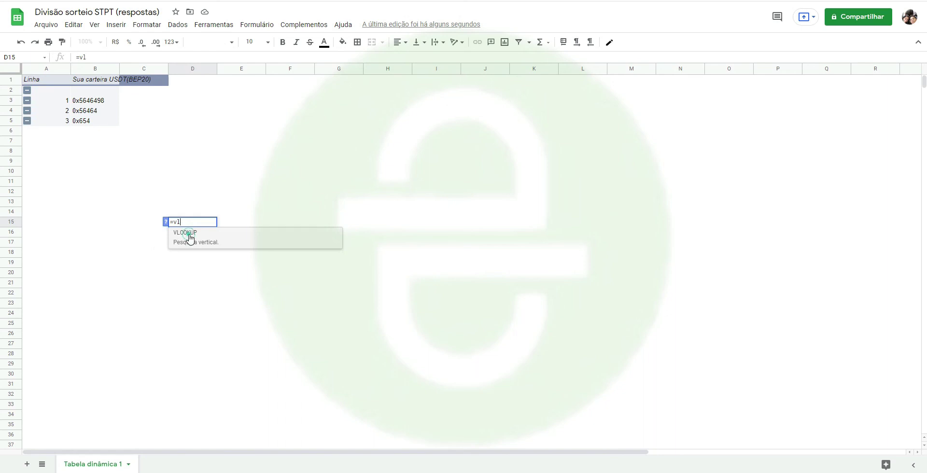
click(186, 234)
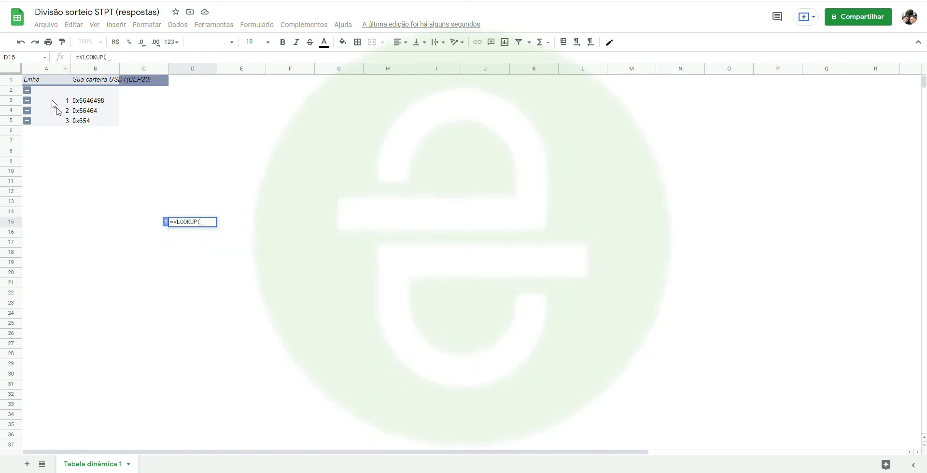
click(181, 212)
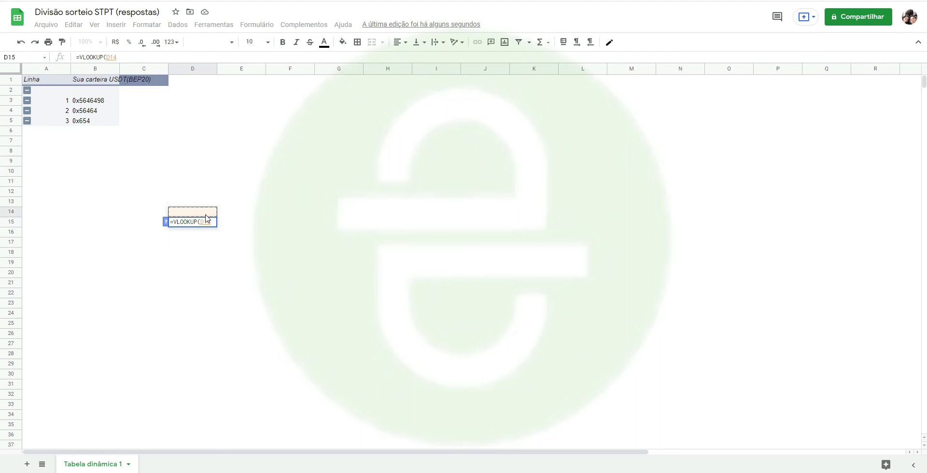
text(;)
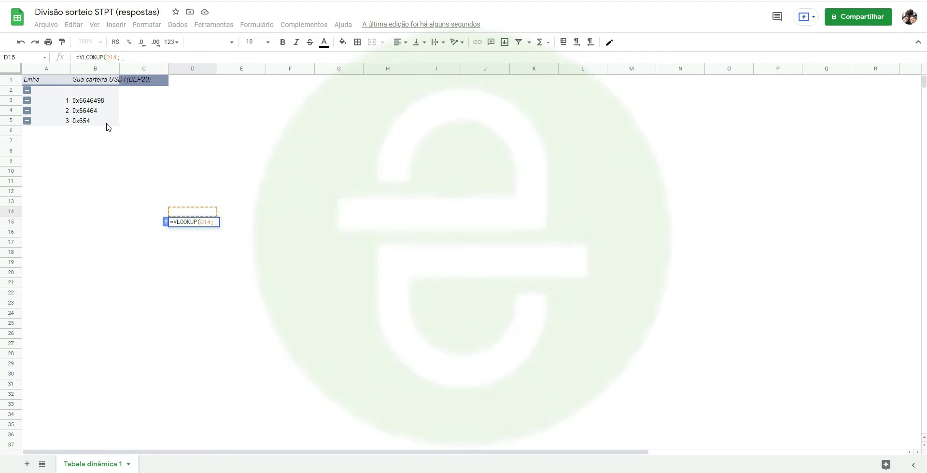
key(BackSpace)
text(.)
key(BackSpace)
text(,)
click(50, 68)
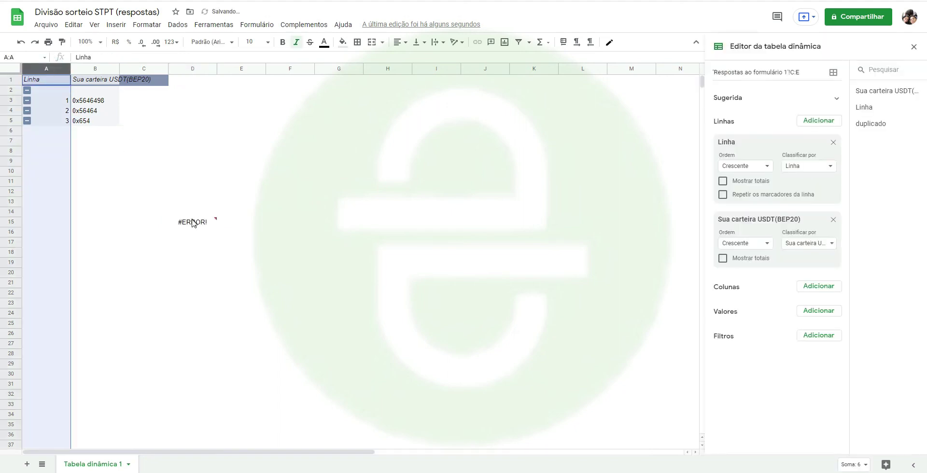
- Enter =VLOOKUP(D14;A:B;2;0) in D15
click(192, 222)
text(=vl)
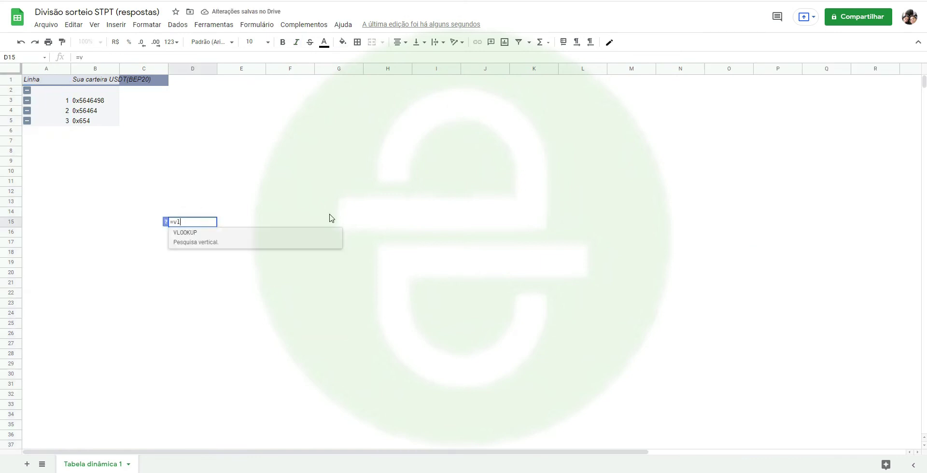
click(227, 234)
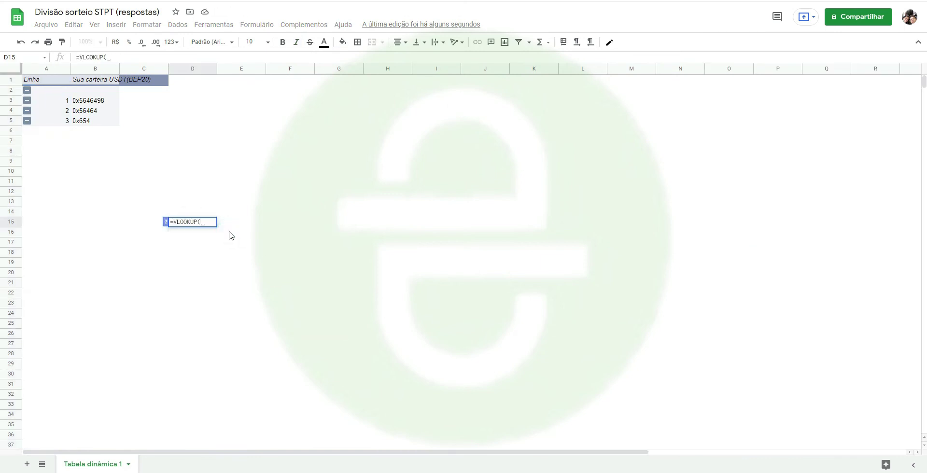
click(196, 215)
text(;)
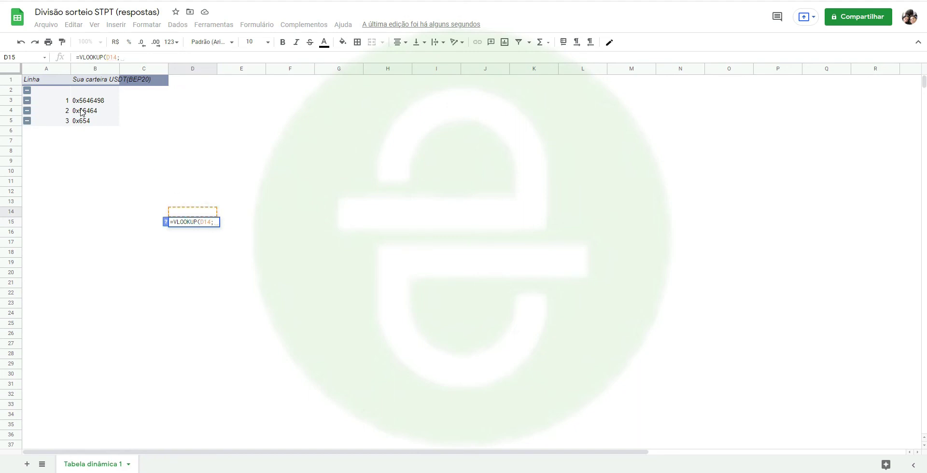
text(a:b)
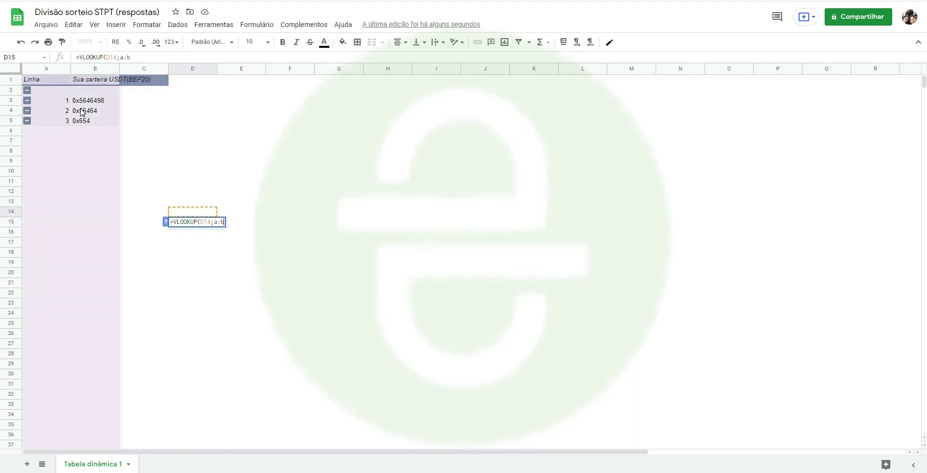
text(;)
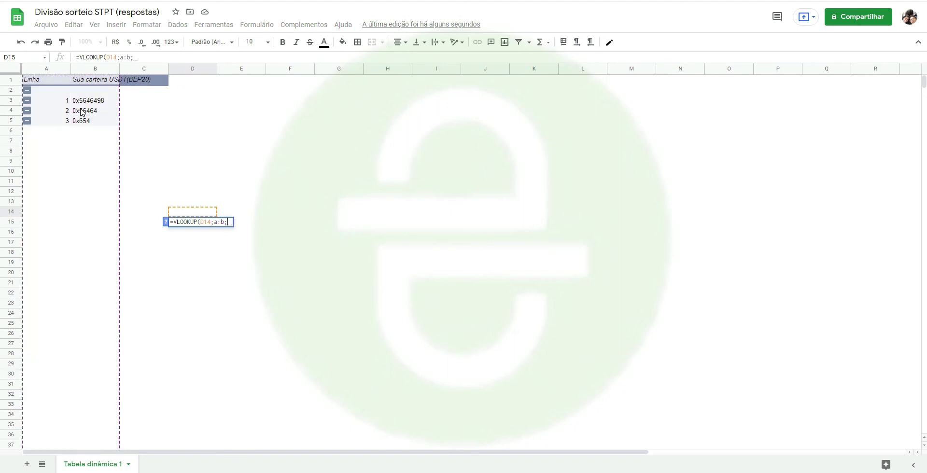
text(2;0)
key(Return)
- Test the lookup by entering 2, then 3, in D14
key(Up)
key(Up)
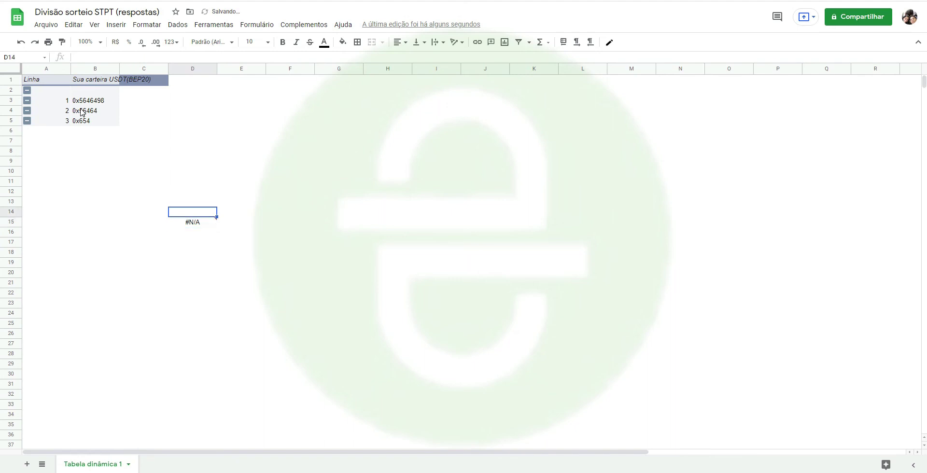
text(2)
key(Return)
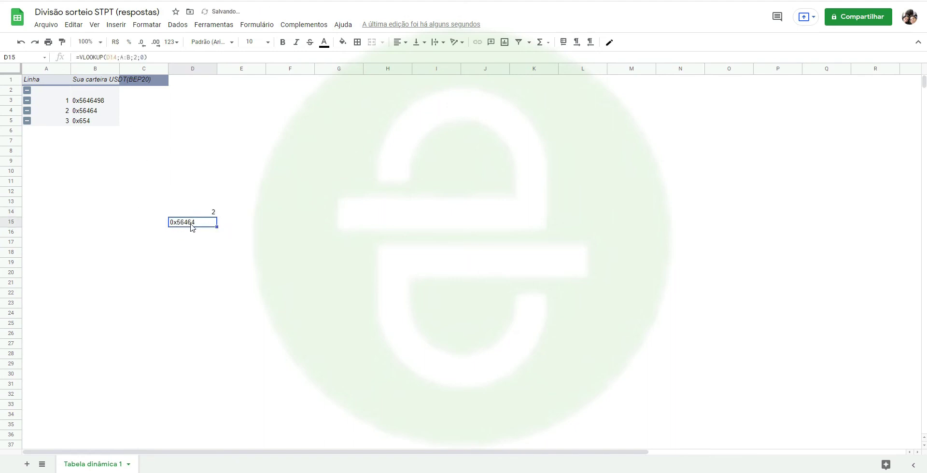
click(211, 212)
text(3)
key(Return)
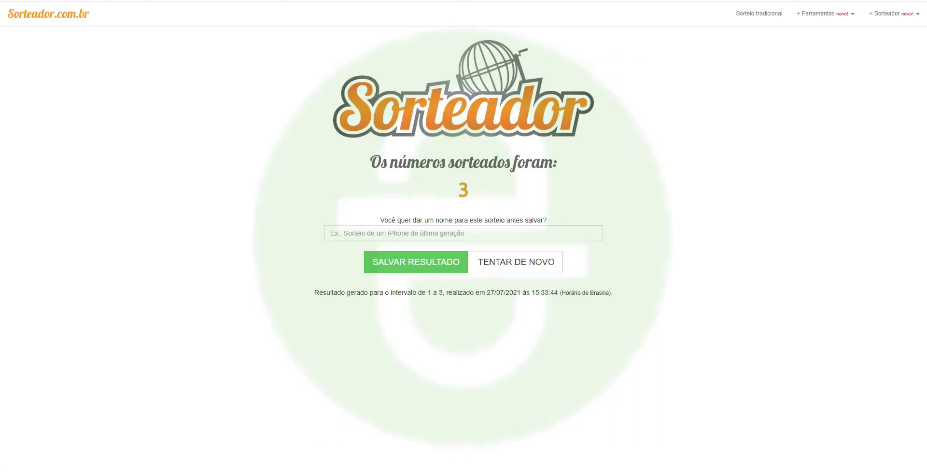
- Reload Sorteador, change the upper limit from 100 to 16 and draw, yielding 5
click(48, 15)
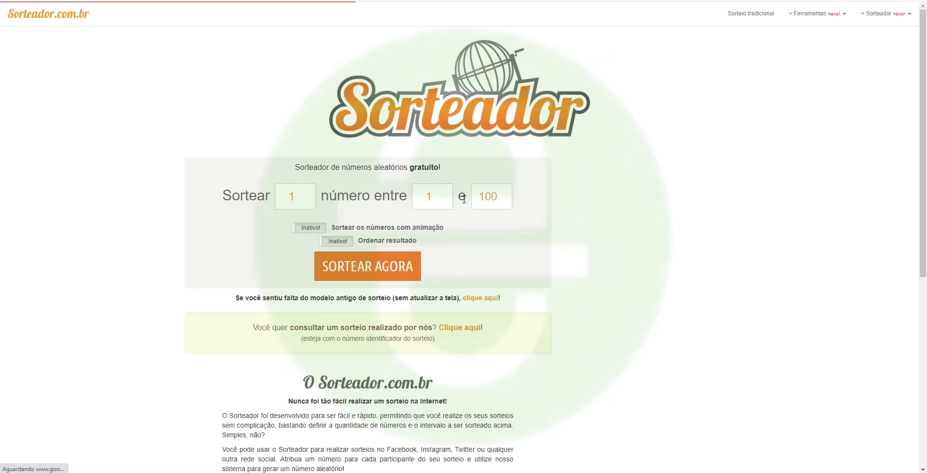
double_click(493, 196)
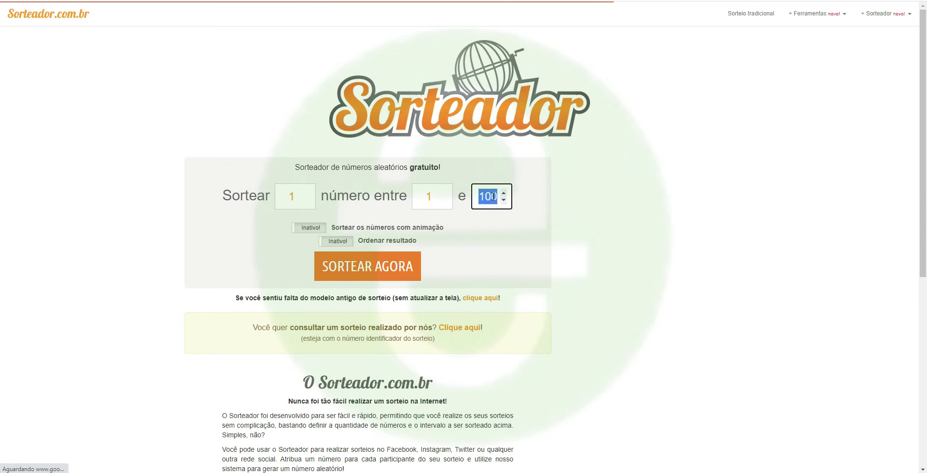
text(16)
click(340, 268)
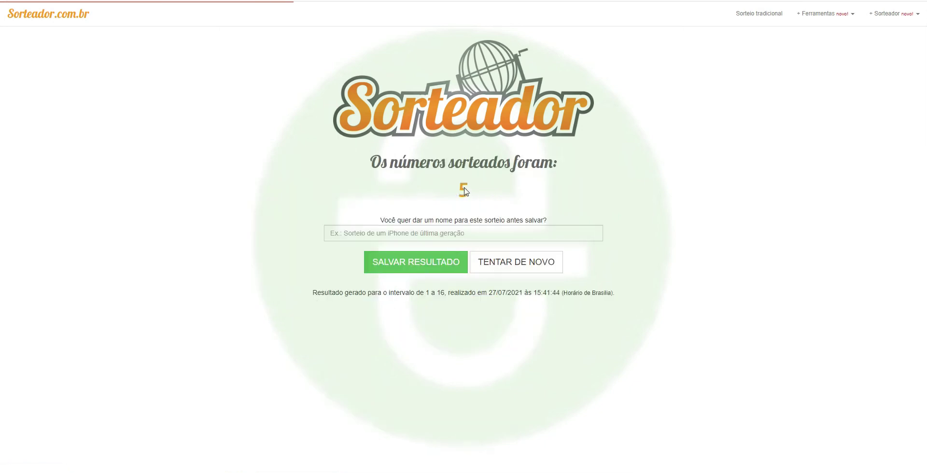
click(556, 2)
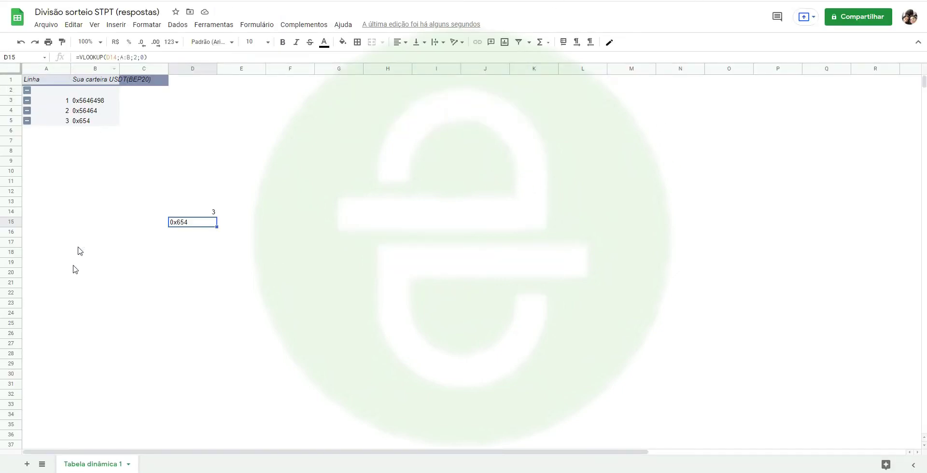
- Add entry 5 in A7 with a test wallet string in B7
click(49, 141)
text(5)
key(Tab)
text(0xjnhfosinfsdpinfmsdp)
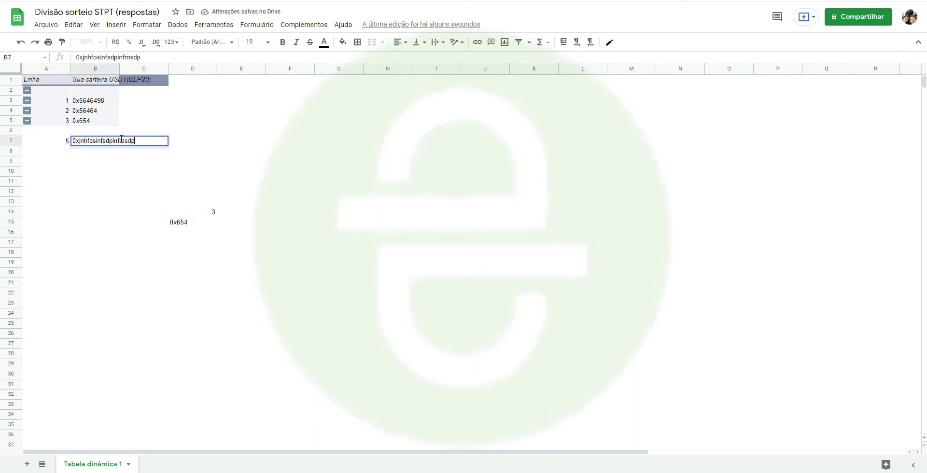
click(143, 189)
- Set D14 to 5 and copy the winning wallet returned in D15
click(182, 215)
text(5)
key(Return)
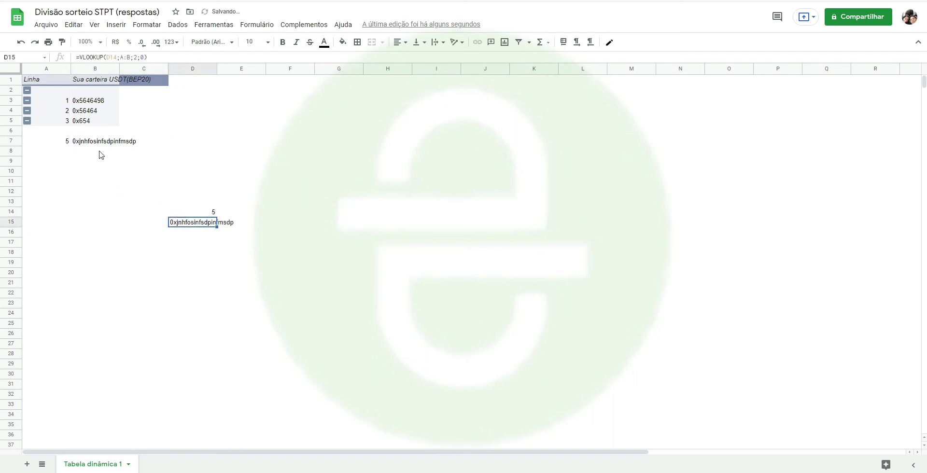
click(88, 141)
click(198, 222)
key(ctrl+c)
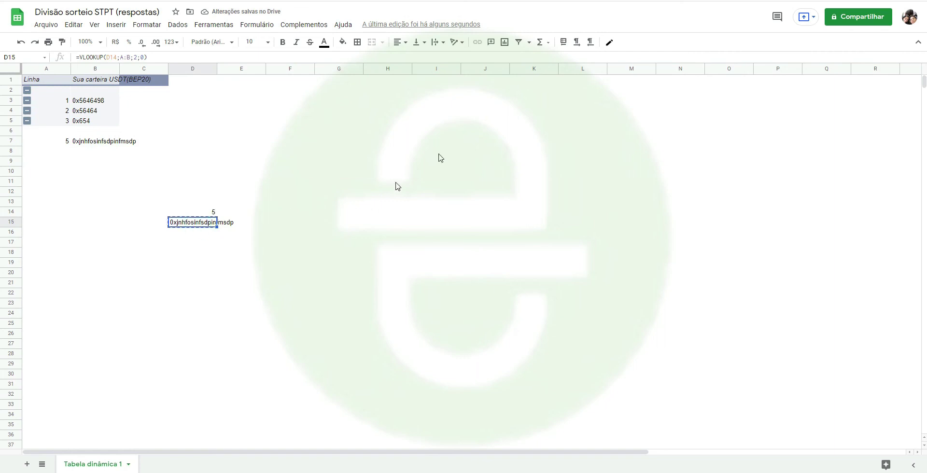
- Check the Binance withdrawal tab, cancel the copy, and move to YouTube Studio
key(ctrl+Tab)
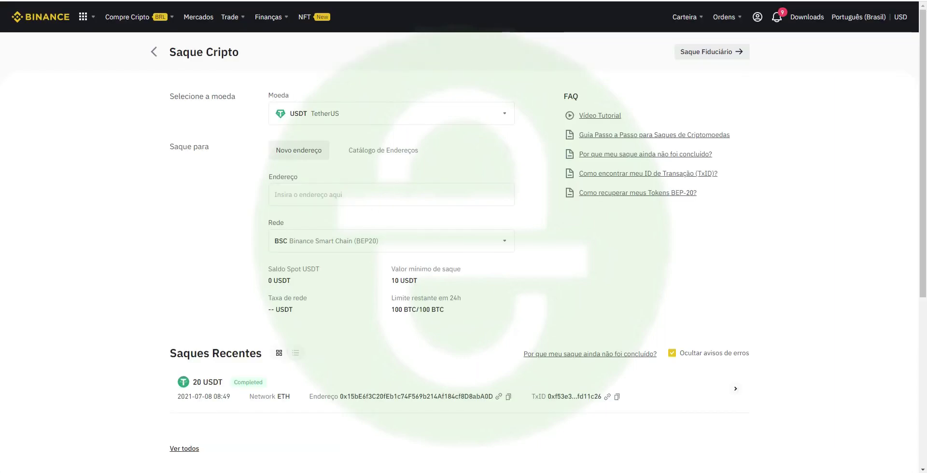
key(ctrl+shift+Tab)
click(429, 254)
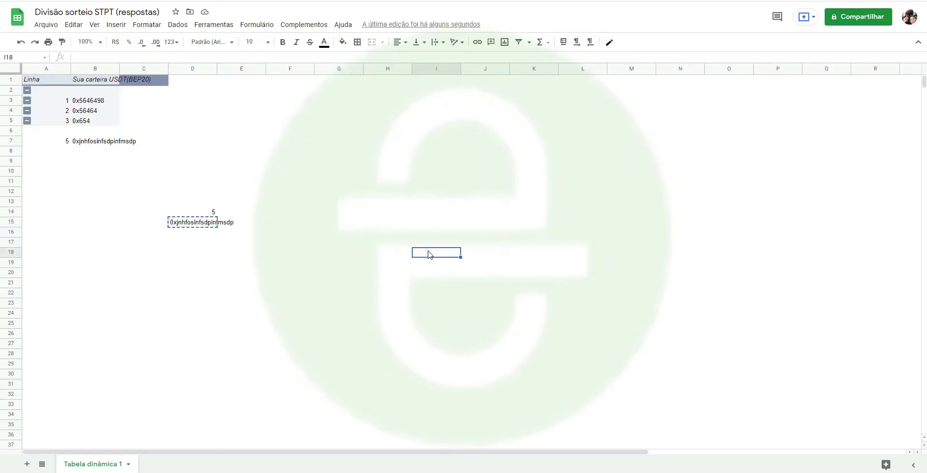
key(Escape)
key(ctrl+Tab)
key(Escape)
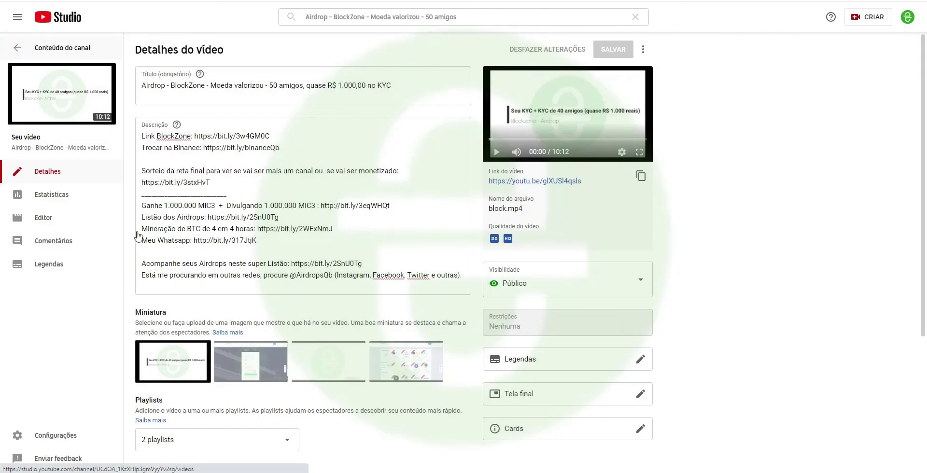
- From the channel video list, open the Airdrop - Pacotão video and edit its title and description
key(Return)
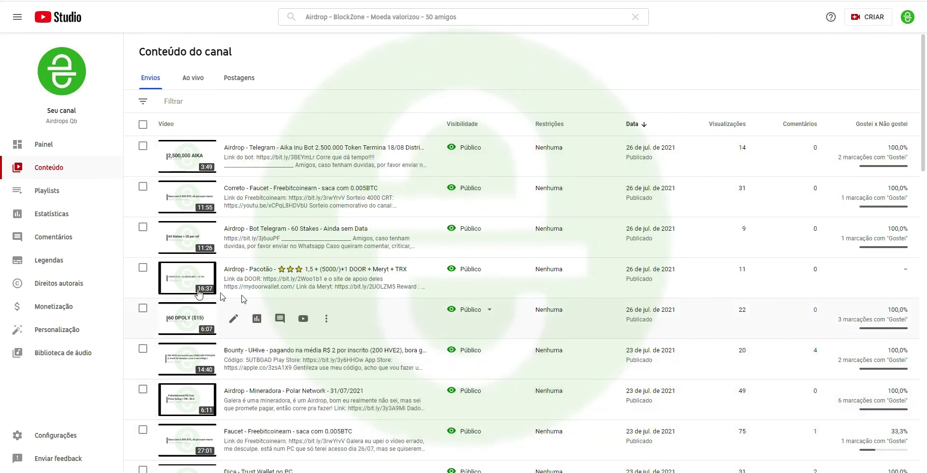
click(188, 280)
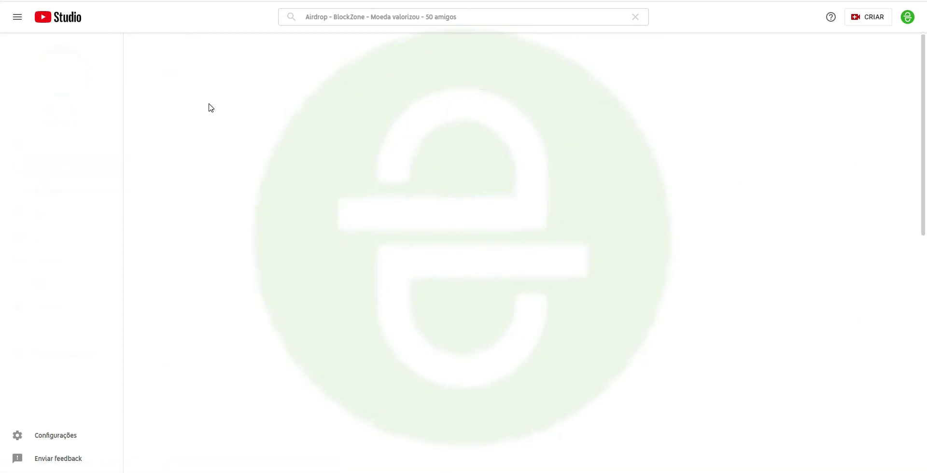
double_click(188, 86)
double_click(345, 85)
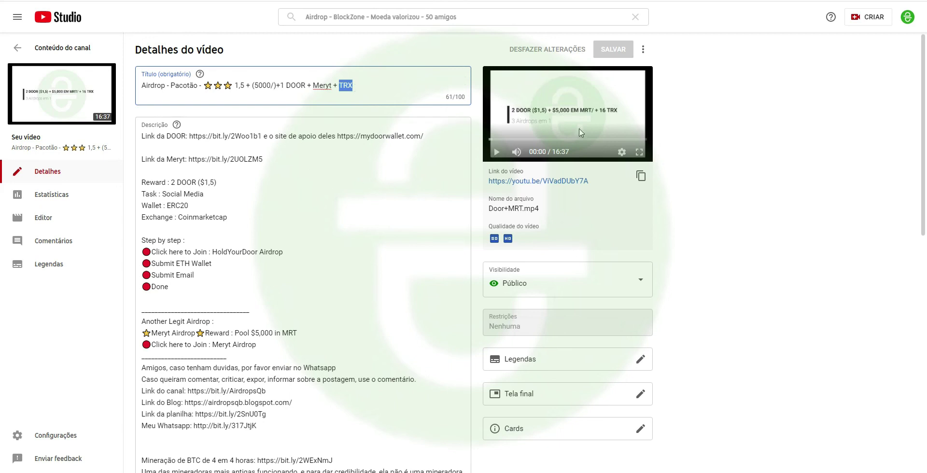
click(309, 210)
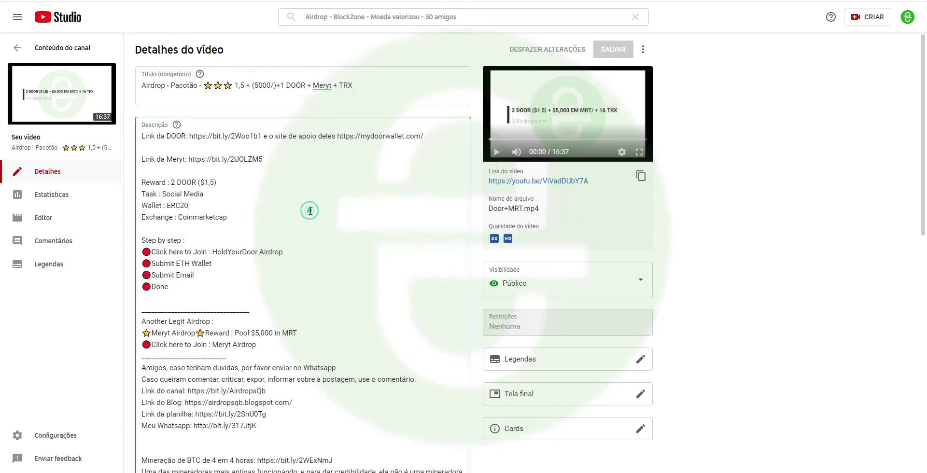